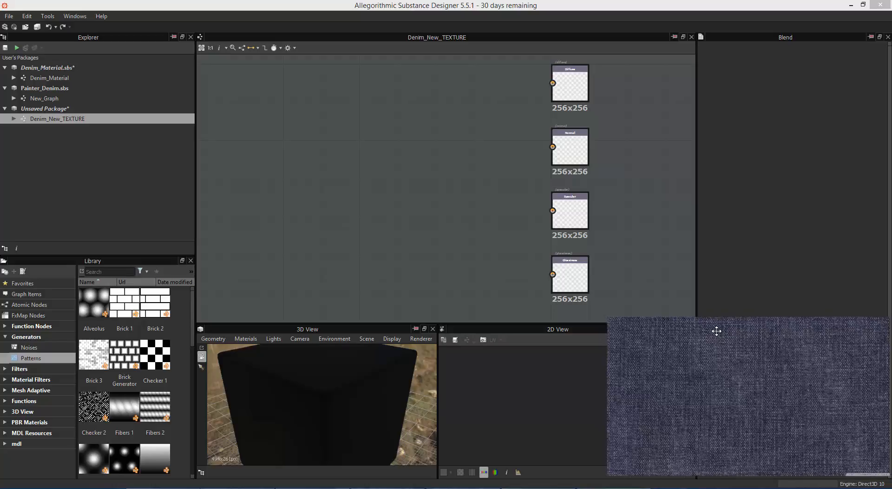
- Position the denim reference image over the workspace and resize the panes to give the 3D and 2D views more height
click(539, 488)
drag(655, 175, 891, 265)
click(733, 383)
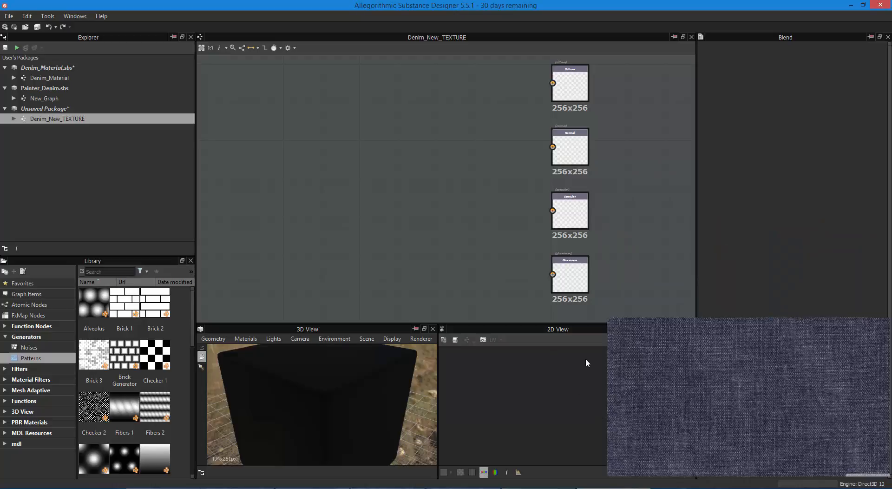
drag(695, 344, 605, 357)
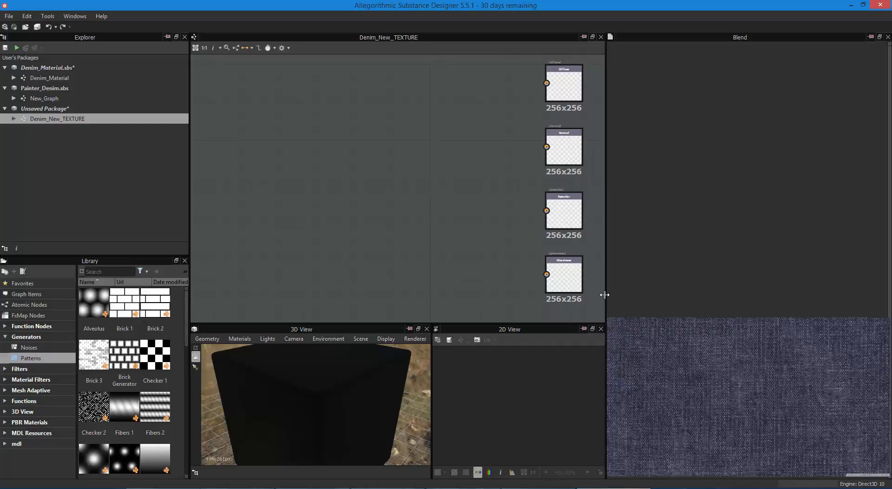
drag(606, 296, 629, 311)
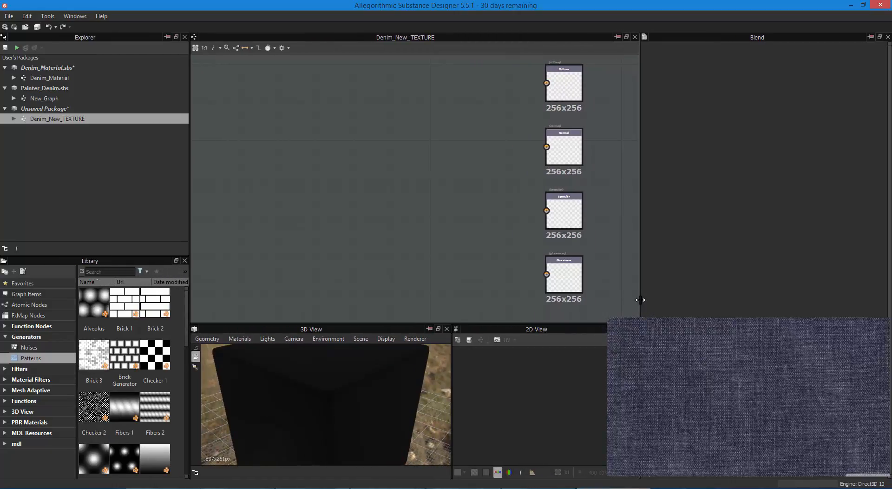
drag(640, 299, 687, 299)
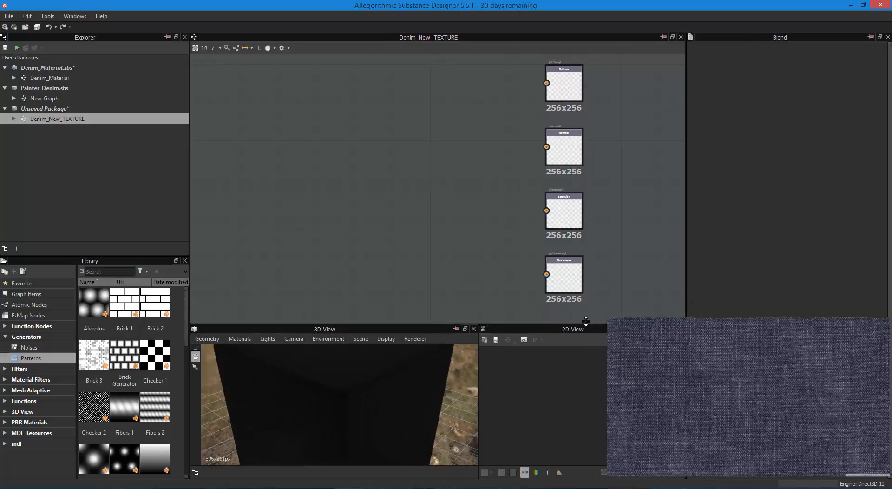
drag(588, 324, 586, 259)
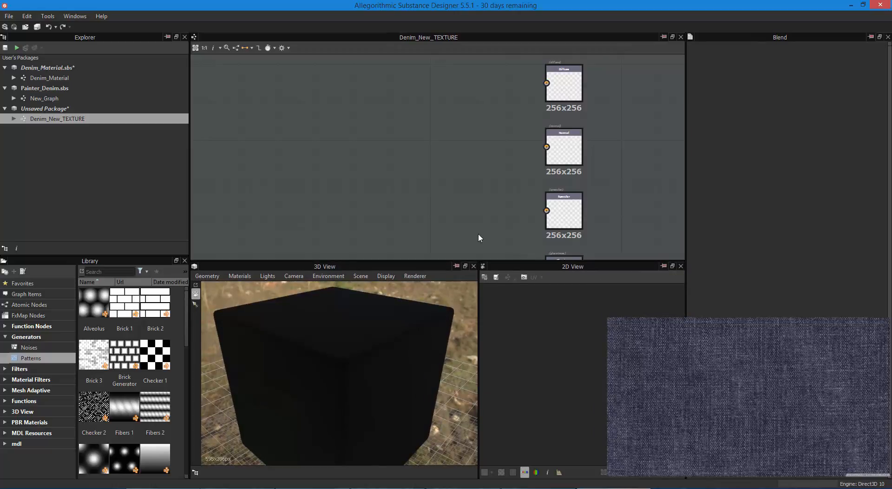
- Add a Weave 2 pattern from the library's pattern generators to the Denim_New_TEXTURE graph
scroll(478, 233, up, 3)
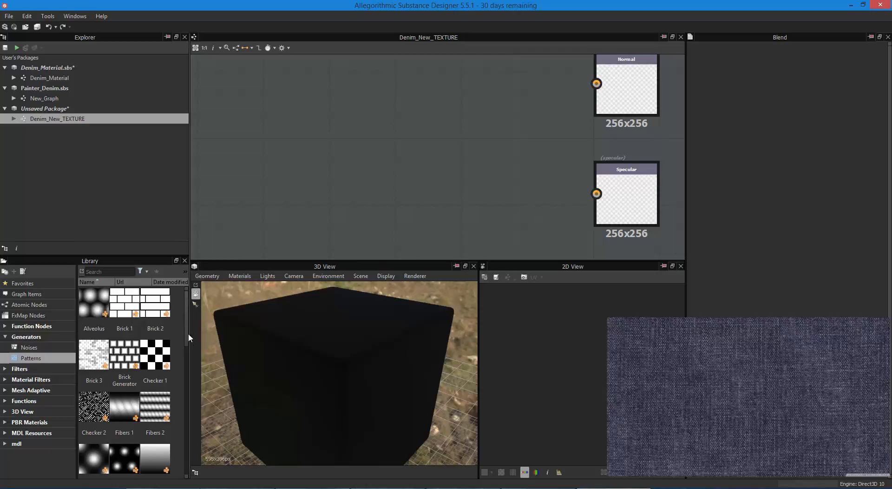
drag(187, 333, 182, 472)
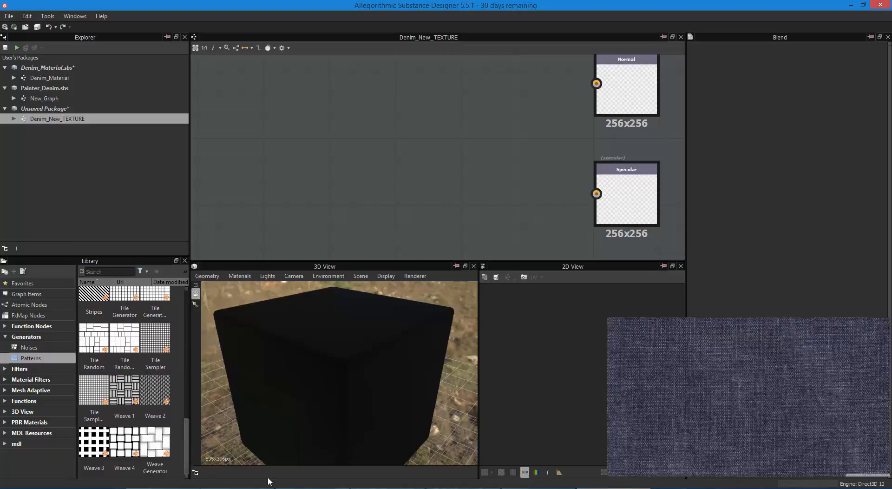
click(156, 393)
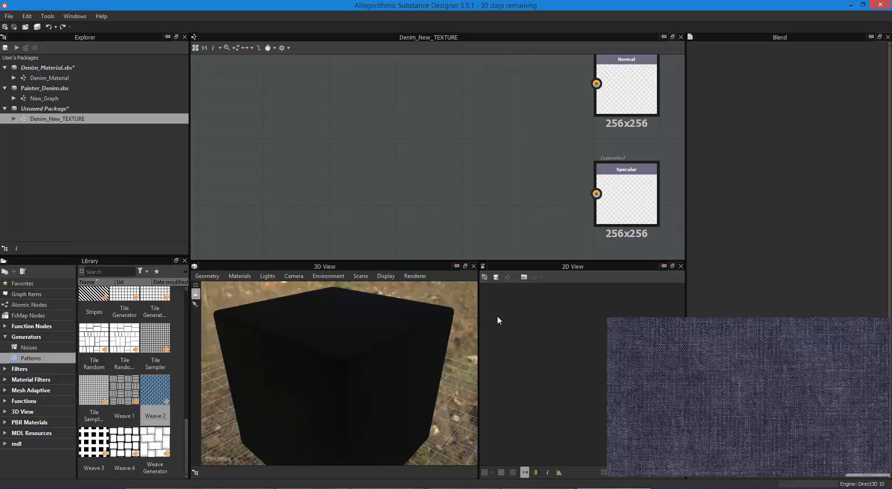
drag(480, 308, 449, 304)
drag(168, 380, 415, 141)
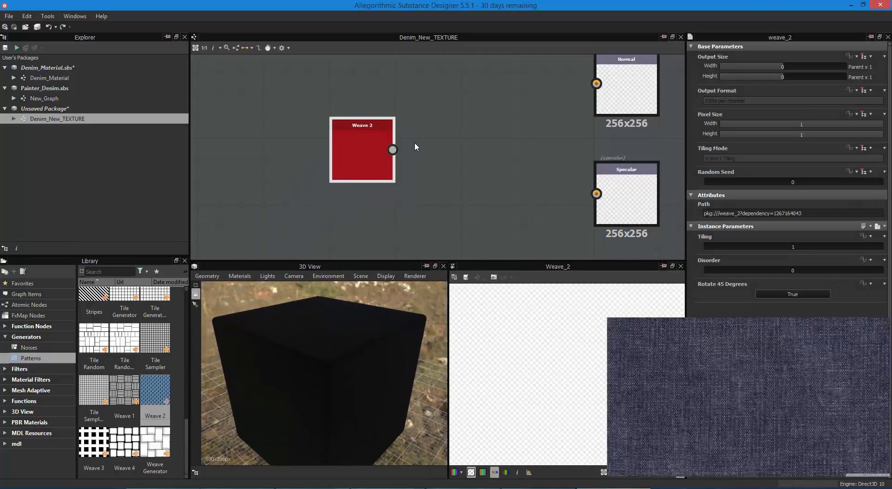
- Move the Weave 2 node farther from the output nodes and set its Tiling to 4
scroll(531, 327, down, 4)
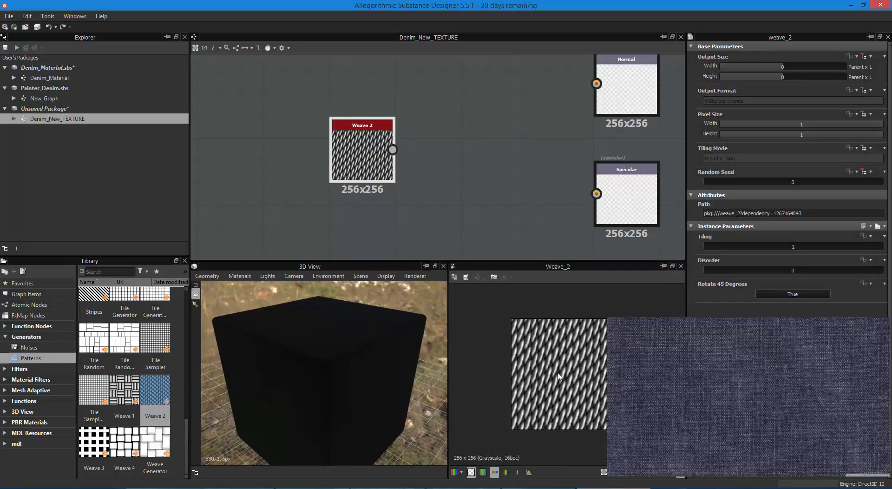
scroll(562, 365, up, 3)
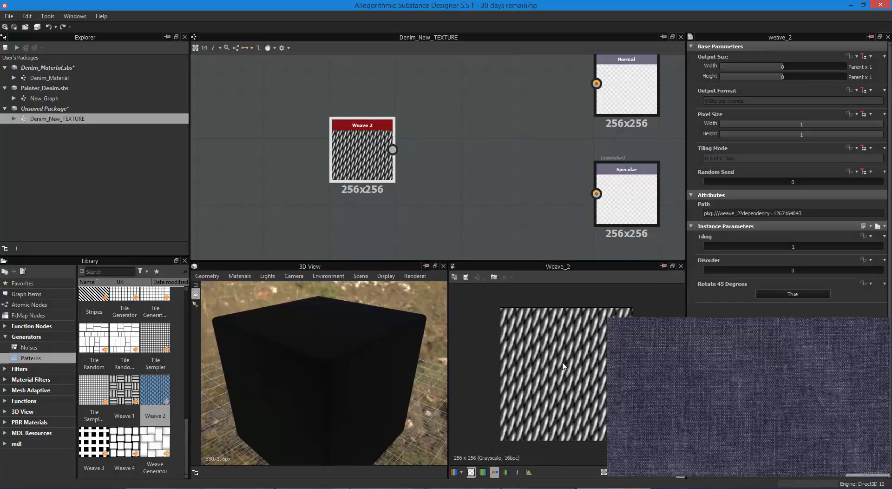
scroll(562, 365, down, 3)
scroll(562, 366, up, 4)
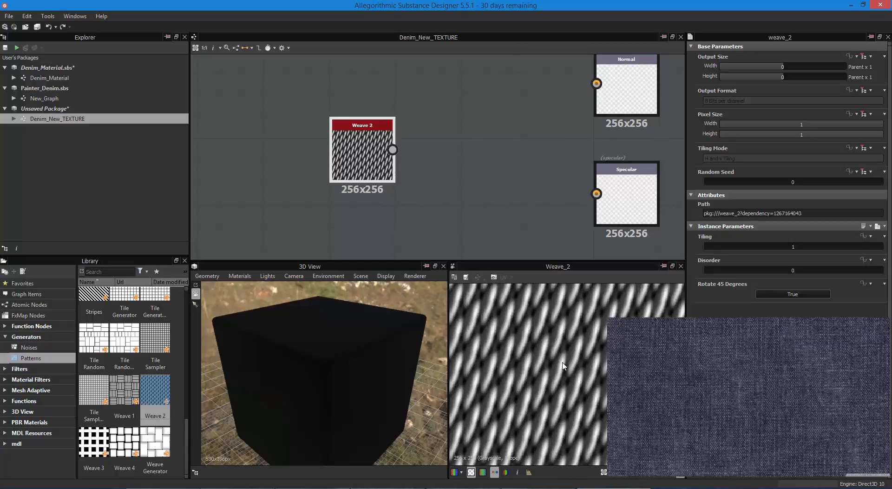
scroll(563, 366, down, 2)
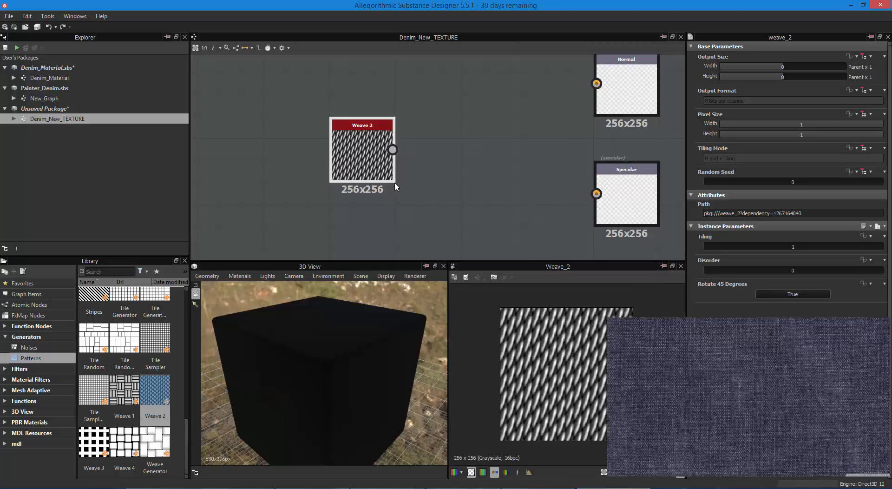
drag(383, 162, 343, 114)
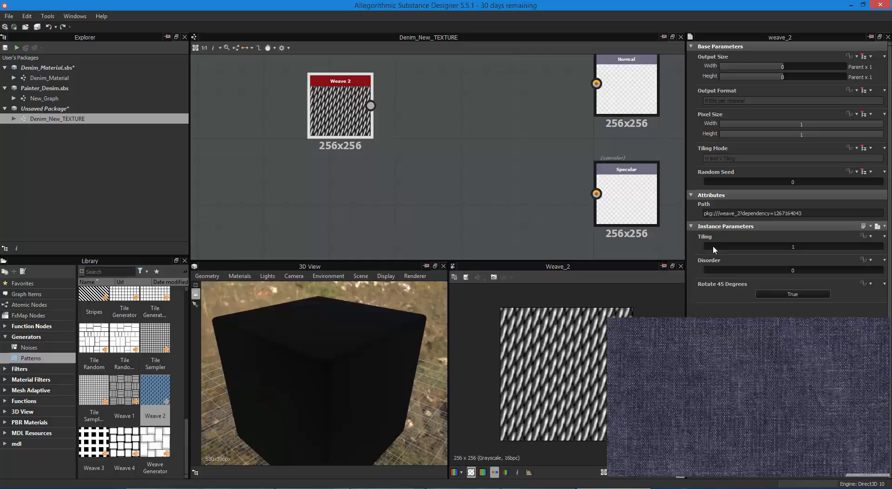
drag(713, 245, 734, 251)
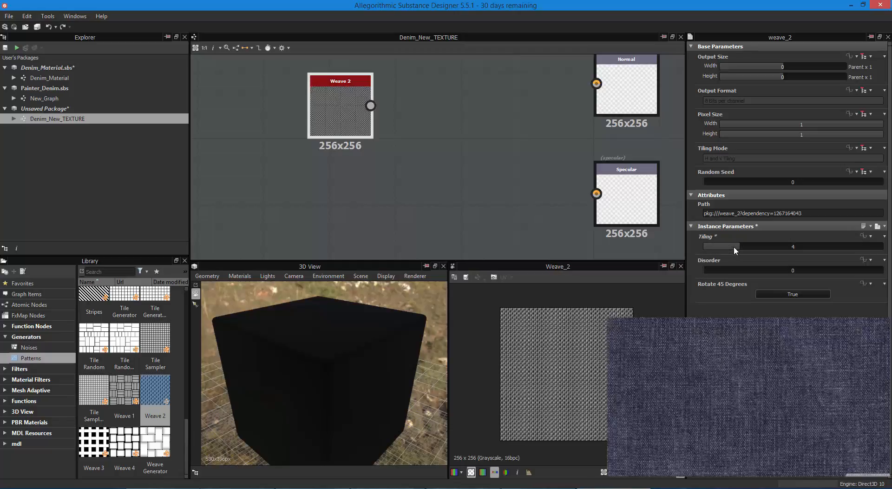
- Examine the tiled weave pattern up close and from afar in the 2D view, and try its Disorder setting
scroll(557, 385, up, 5)
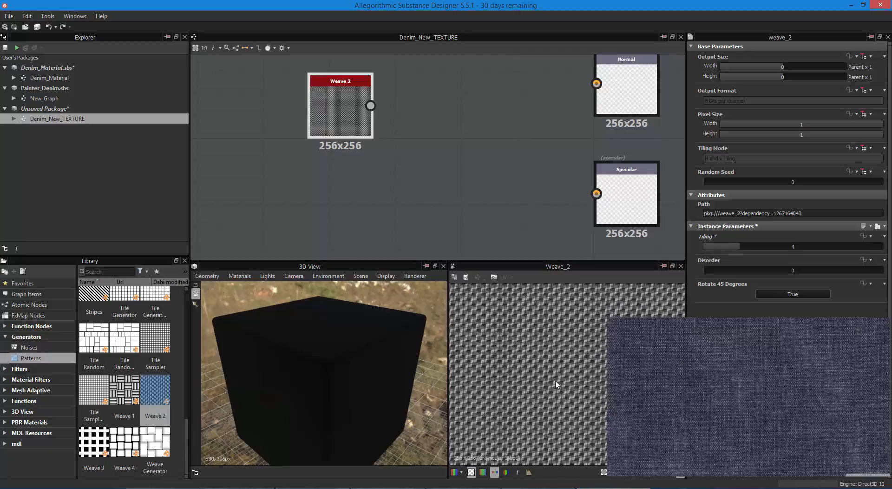
scroll(557, 385, down, 5)
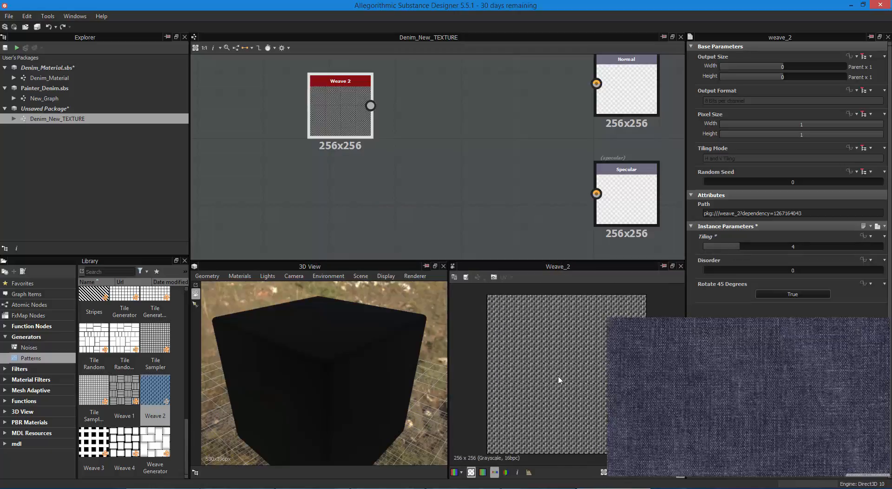
click(554, 367)
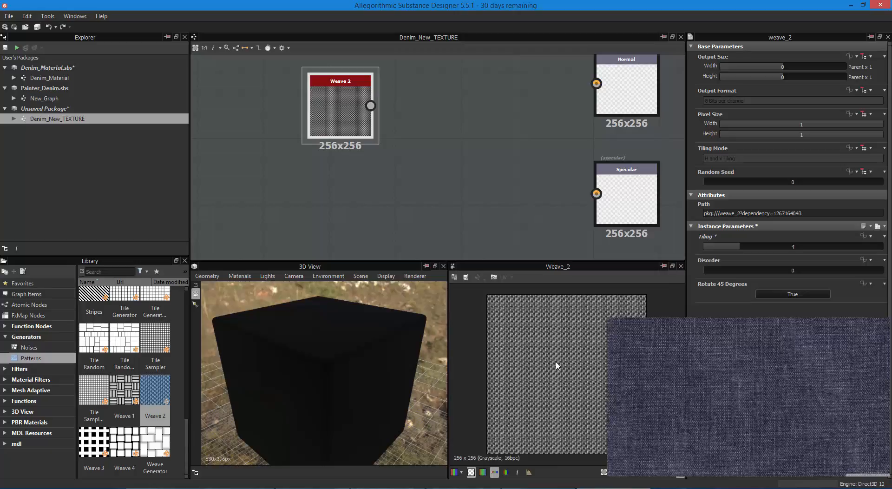
scroll(555, 380, up, 6)
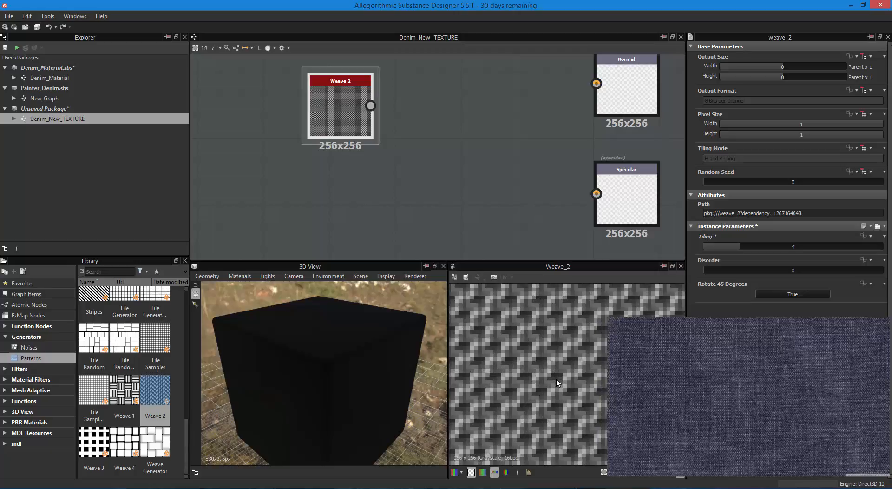
scroll(558, 382, down, 5)
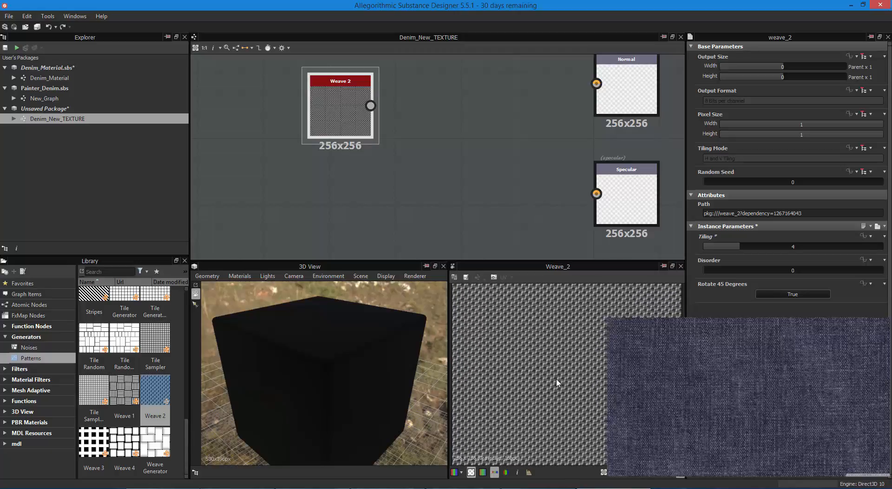
scroll(558, 381, up, 2)
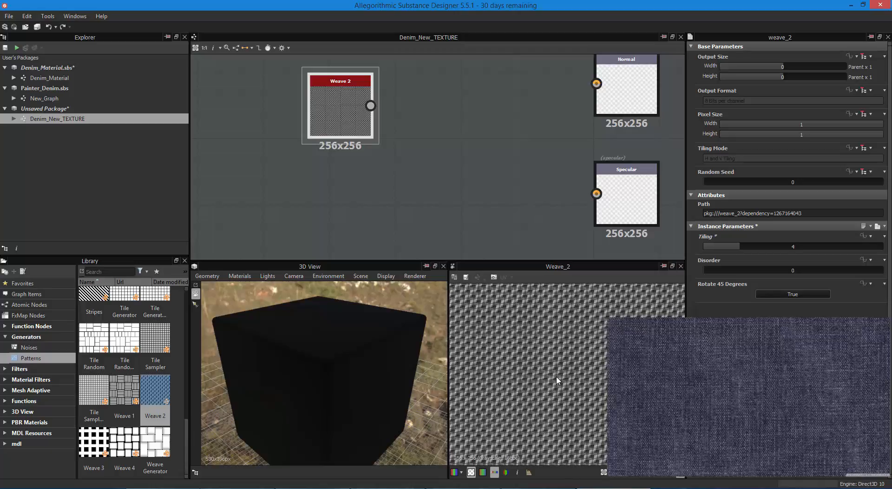
scroll(559, 381, down, 3)
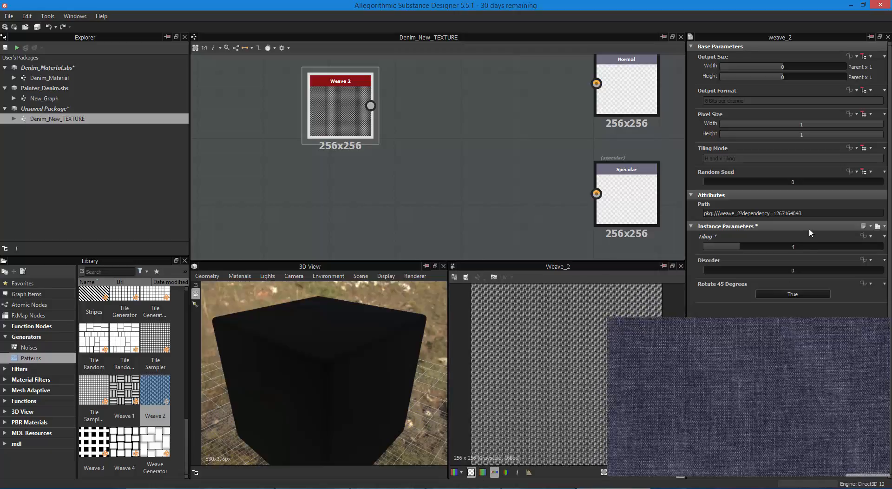
drag(789, 271, 684, 266)
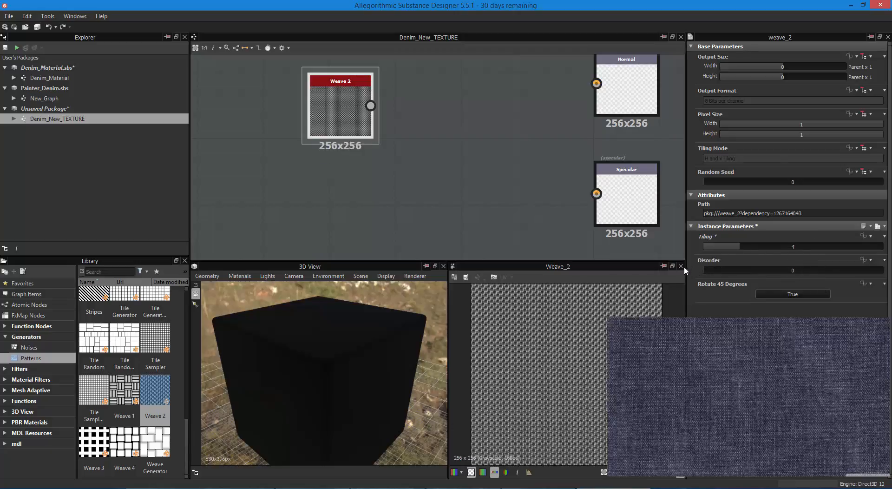
- Set the Weave 2 output width and height to 2 (Parent x 4) for a 1024x1024 result and check the preview
click(788, 66)
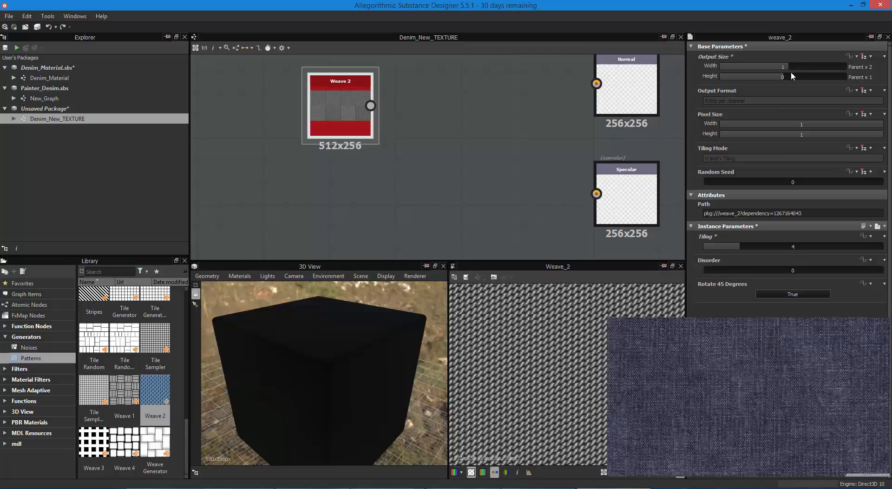
click(791, 76)
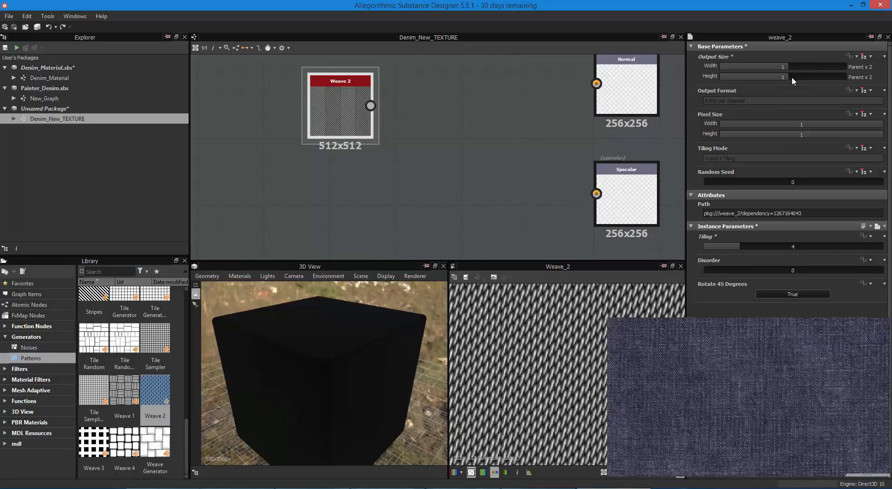
click(794, 76)
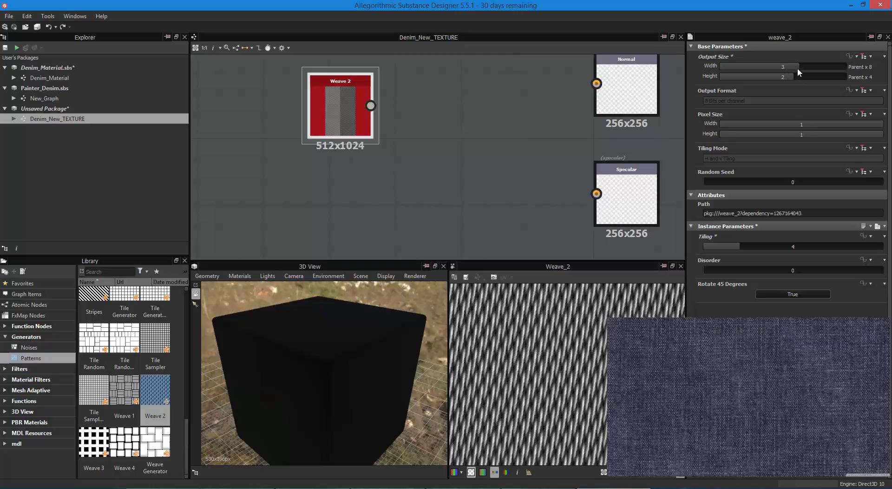
drag(797, 68, 793, 68)
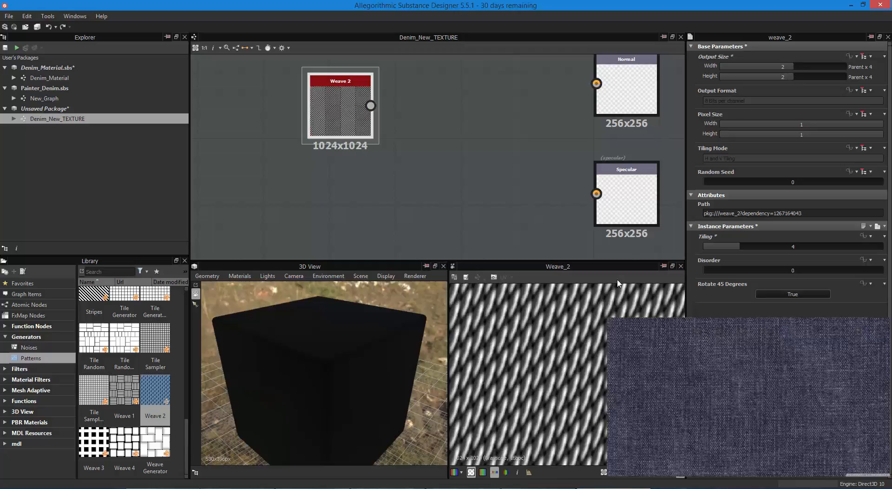
scroll(542, 358, down, 3)
scroll(539, 339, down, 3)
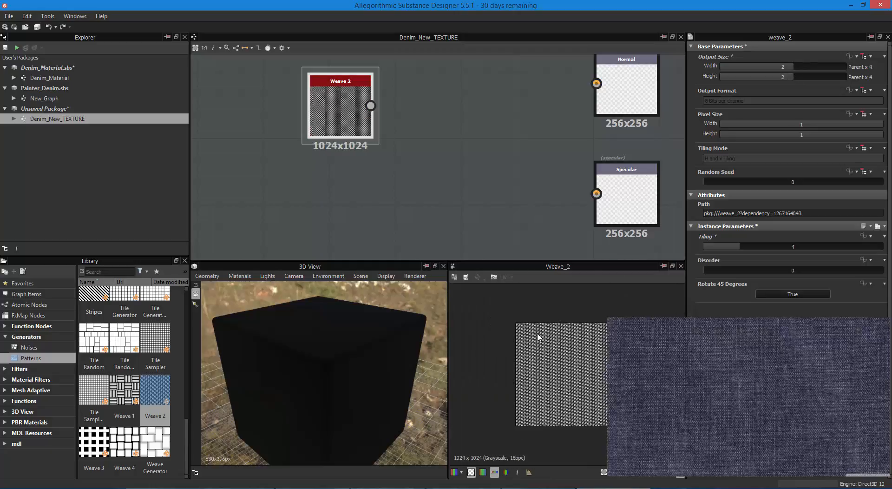
scroll(538, 338, up, 1)
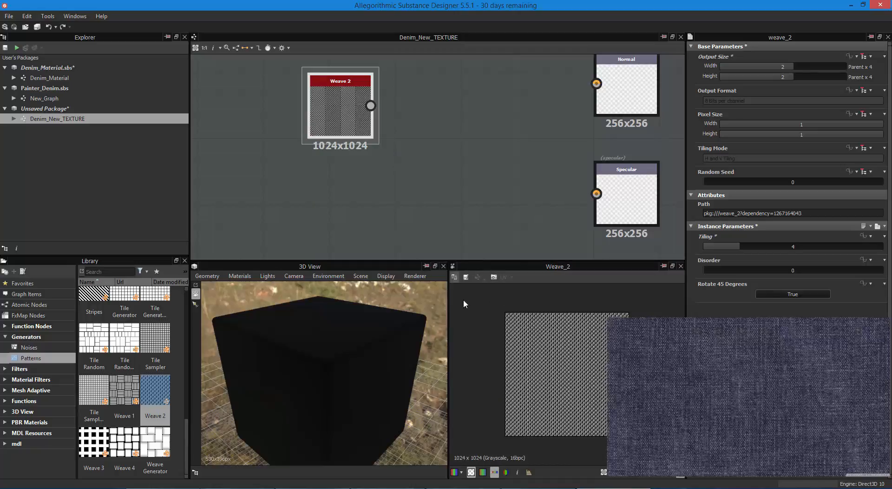
click(604, 471)
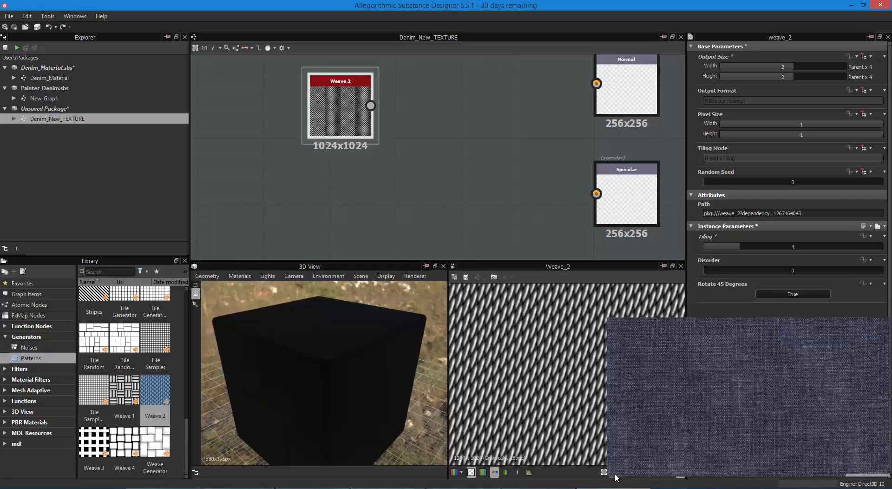
click(604, 473)
click(604, 473)
- Add a Mesh 1 pattern node below Weave 2 in the graph and set its Tiling to 16
scroll(406, 173, up, 5)
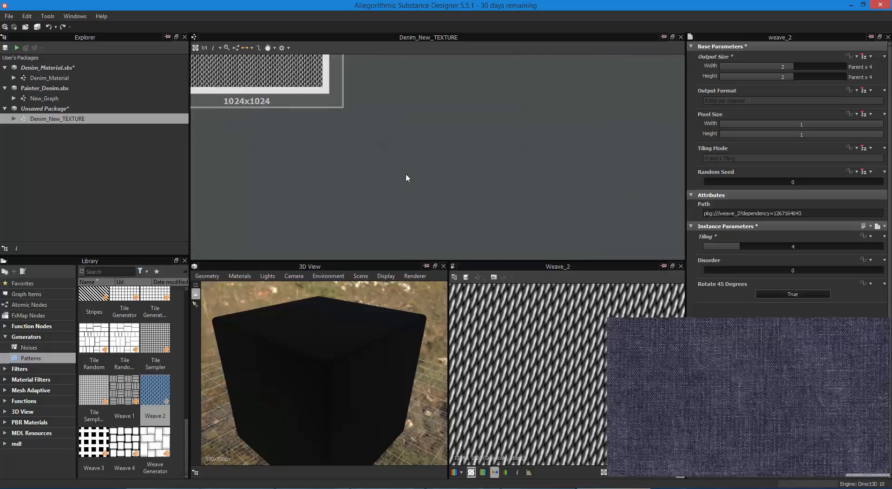
scroll(406, 173, down, 5)
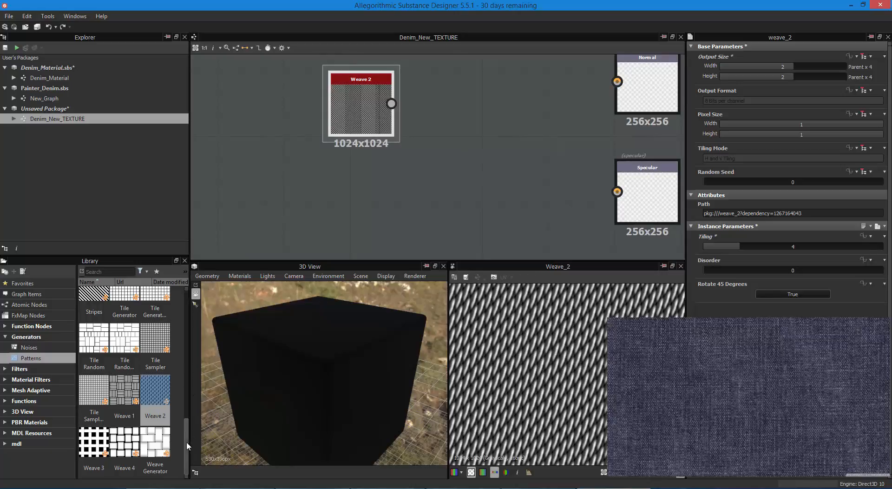
drag(186, 441, 190, 359)
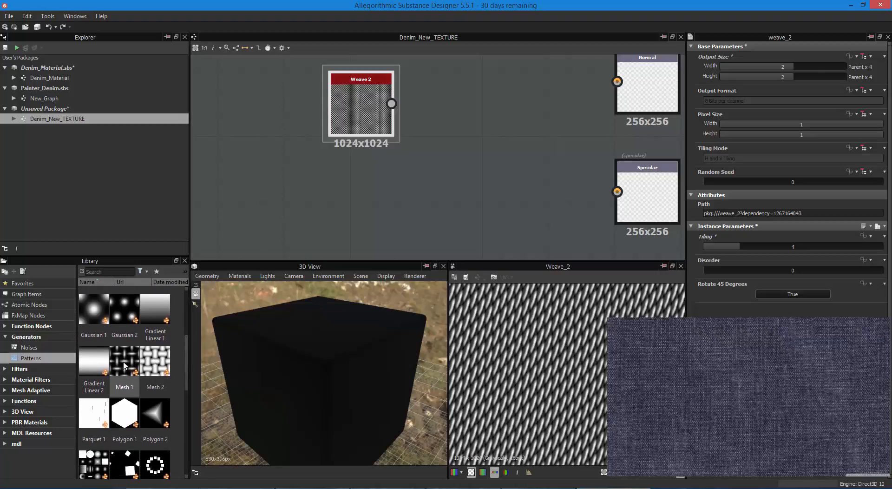
drag(124, 365, 372, 199)
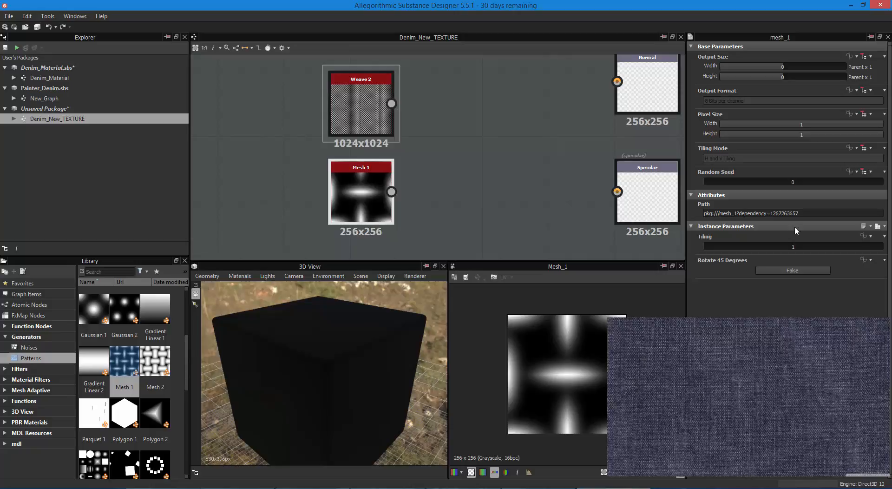
drag(782, 245, 888, 251)
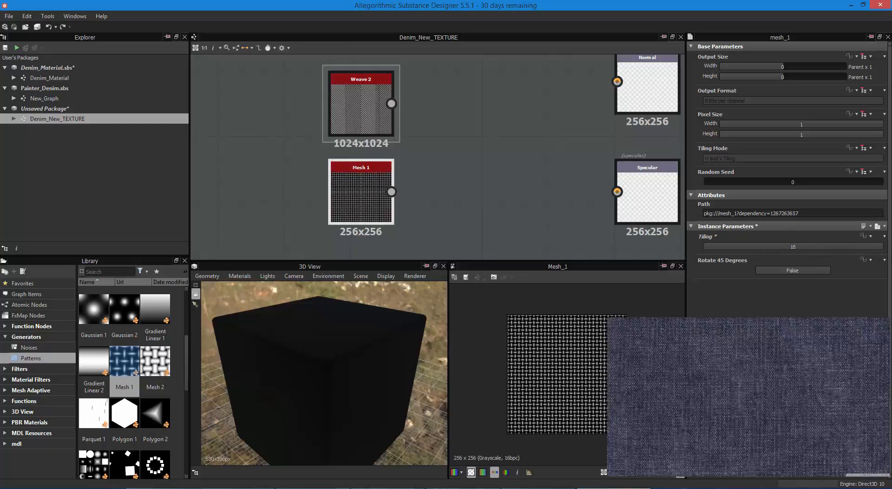
- Try Tiling values of 20 and 18 on the Mesh 1 node
double_click(795, 246)
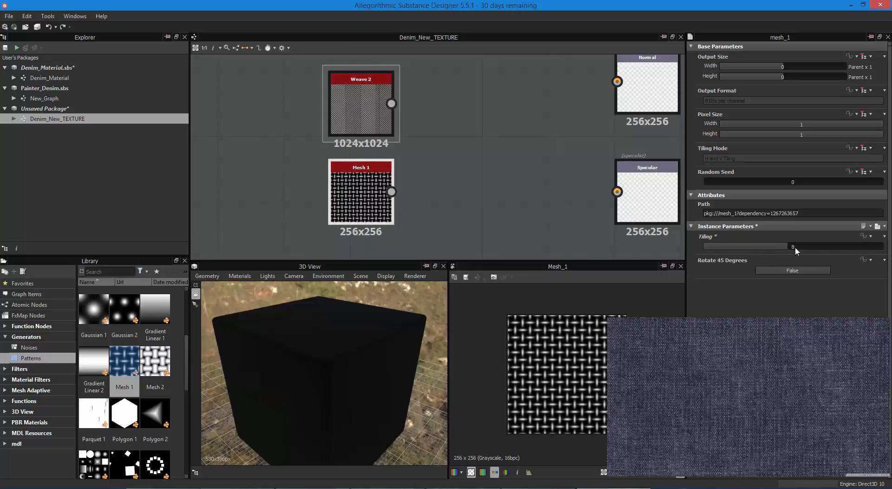
text(12)
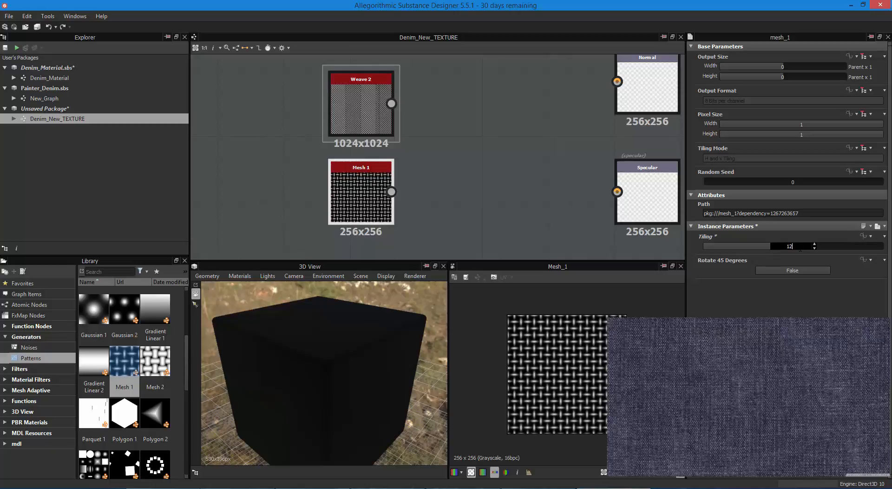
key(BackSpace)
text(0)
key(Return)
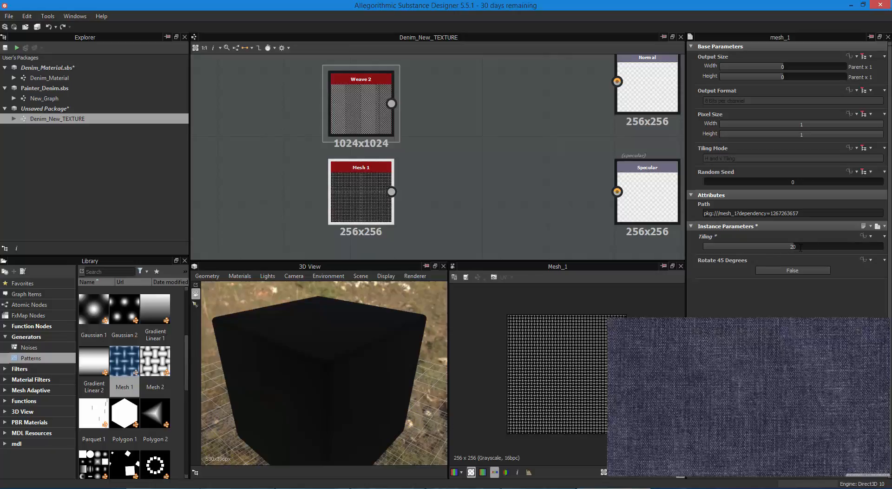
mouse_move(801, 247)
mouse_down()
mouse_move(729, 247)
mouse_move(802, 249)
mouse_move(785, 248)
mouse_up()
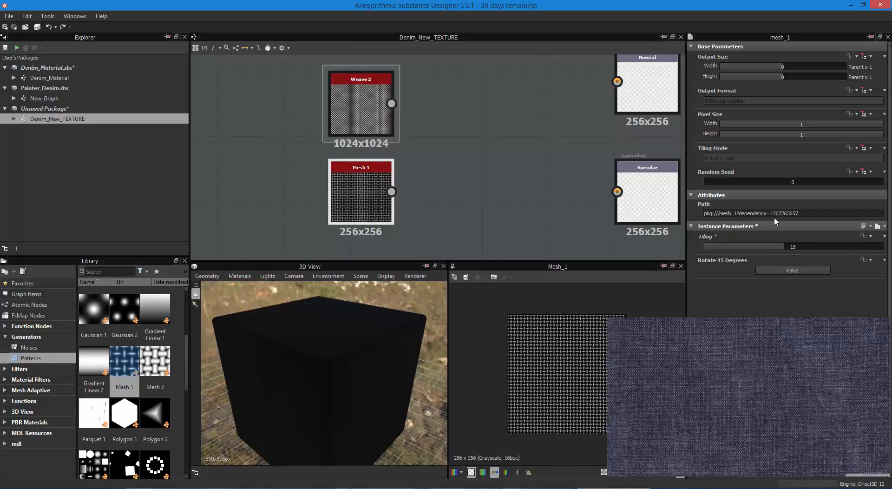
- Try other Random Seed and output width and height values on Mesh 1, and return them all to 0
click(819, 186)
drag(819, 186, 685, 180)
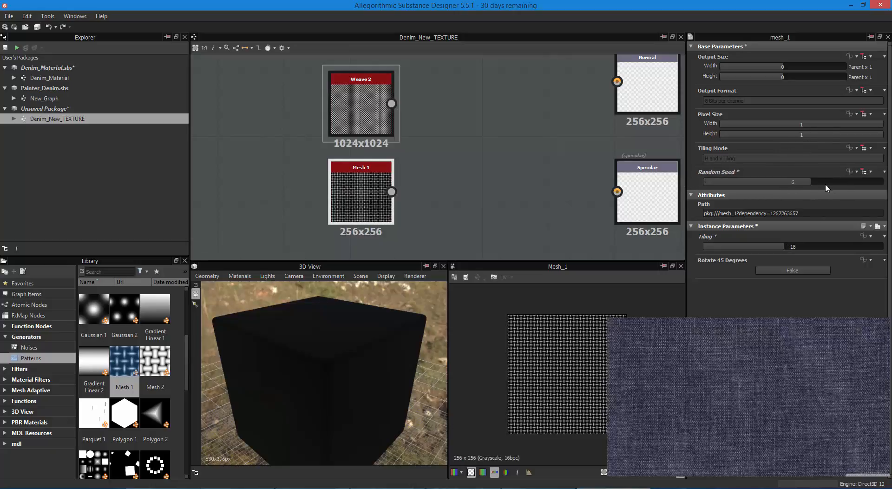
drag(783, 68, 789, 67)
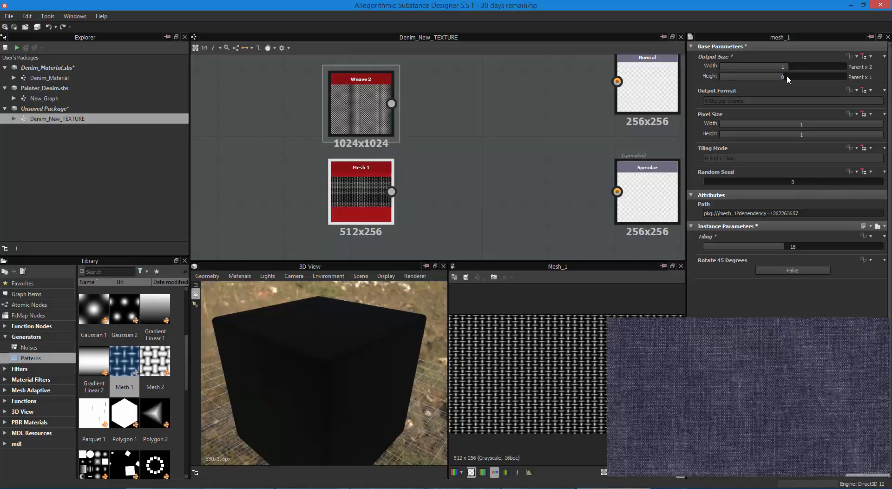
click(787, 76)
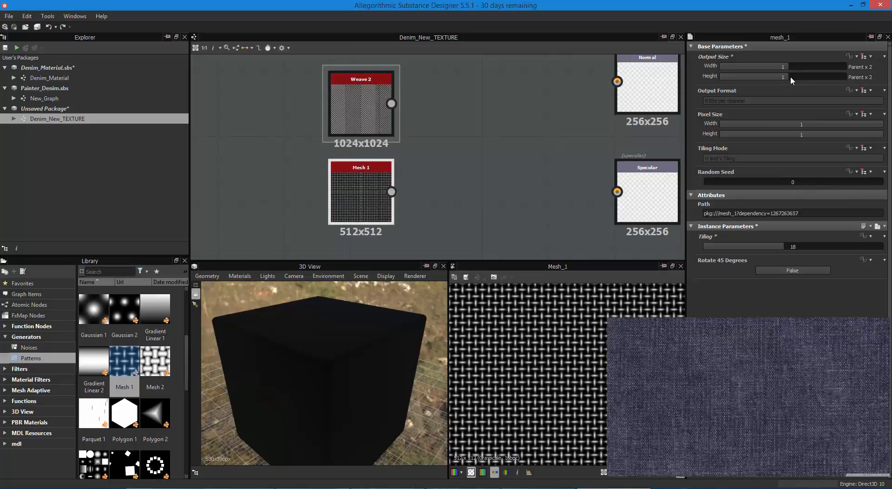
click(794, 77)
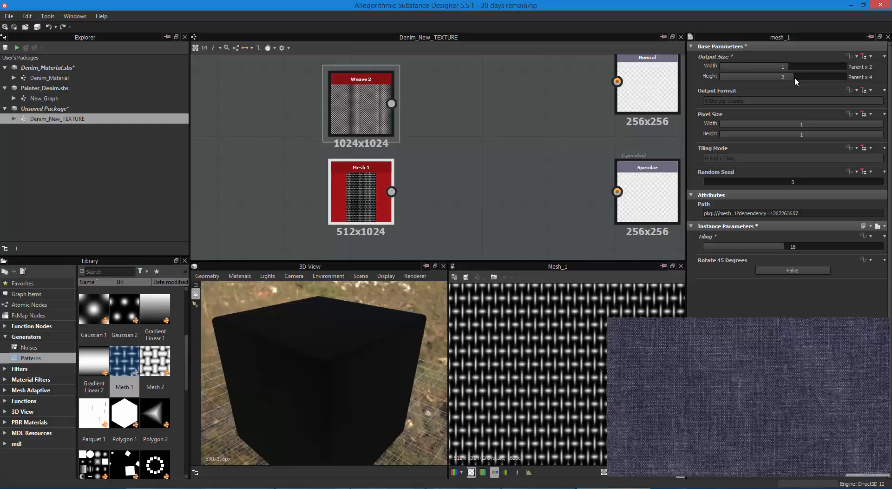
click(801, 77)
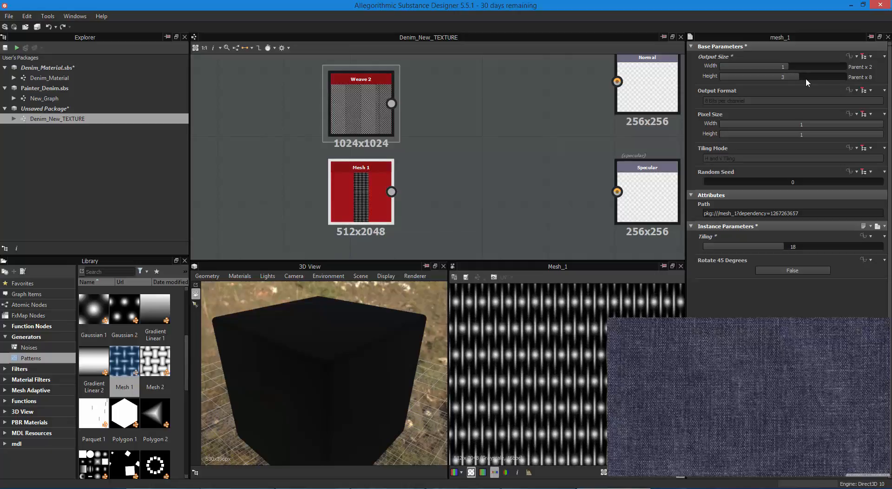
click(806, 66)
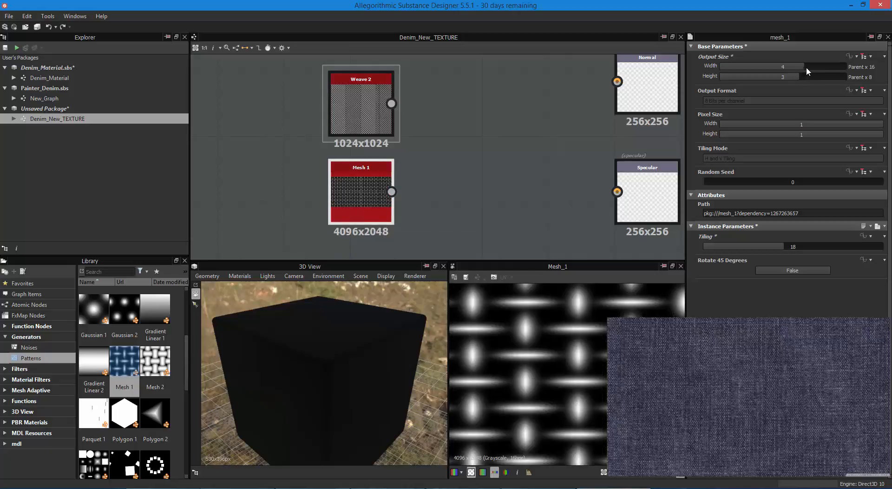
click(810, 66)
click(821, 66)
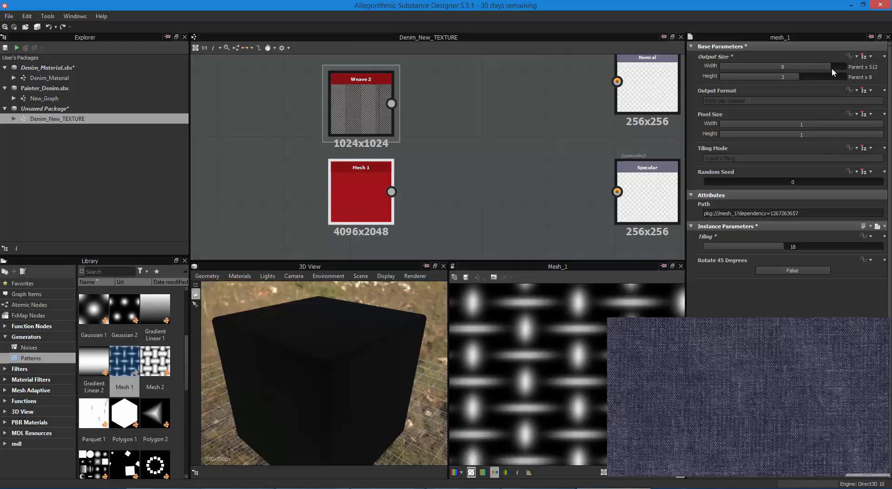
drag(831, 68, 783, 68)
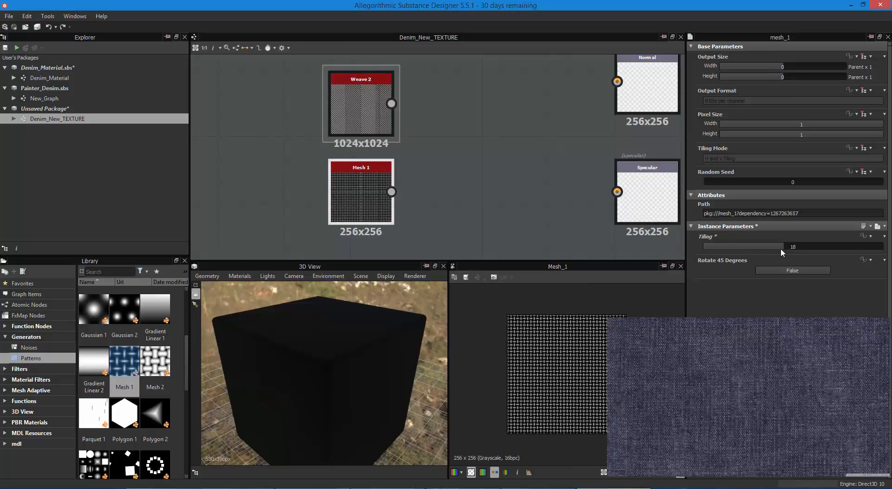
- Set the Mesh 1 node's Tiling to 20
mouse_move(781, 247)
mouse_down()
mouse_move(804, 248)
mouse_move(719, 244)
mouse_move(794, 255)
mouse_up()
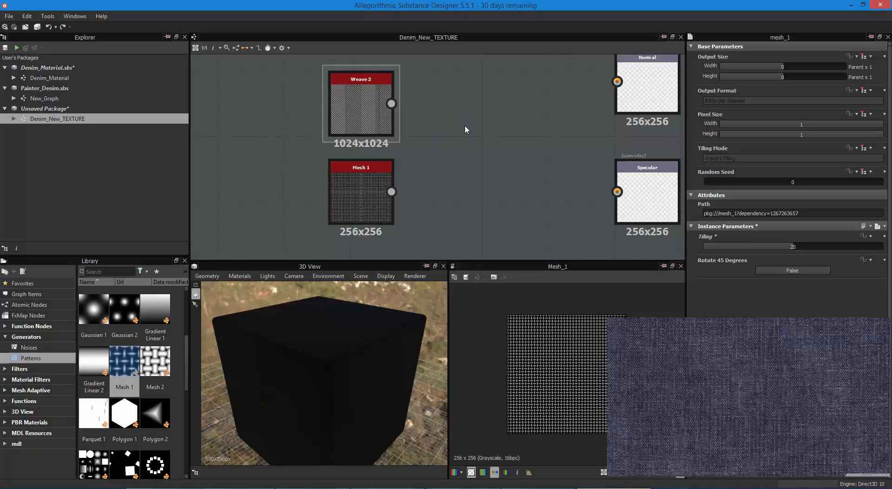
- Add a Blend node between the pattern nodes and the output nodes, and move Weave 2 farther away from it
click(235, 49)
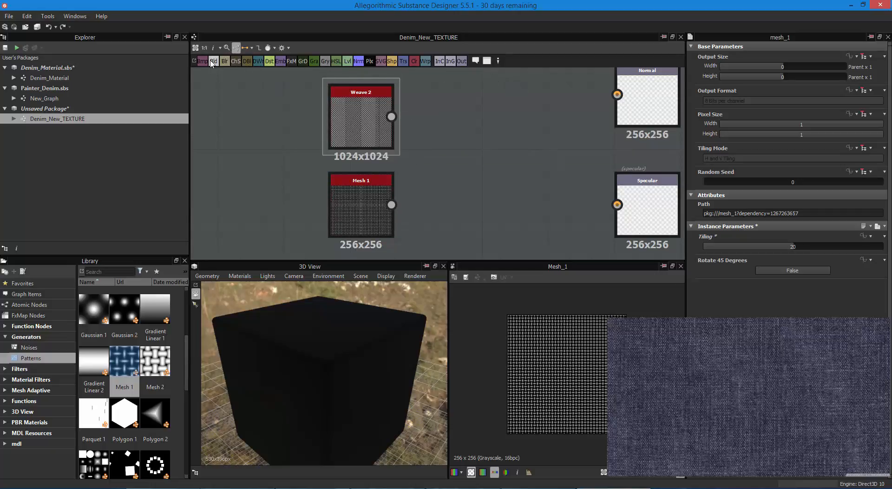
click(212, 61)
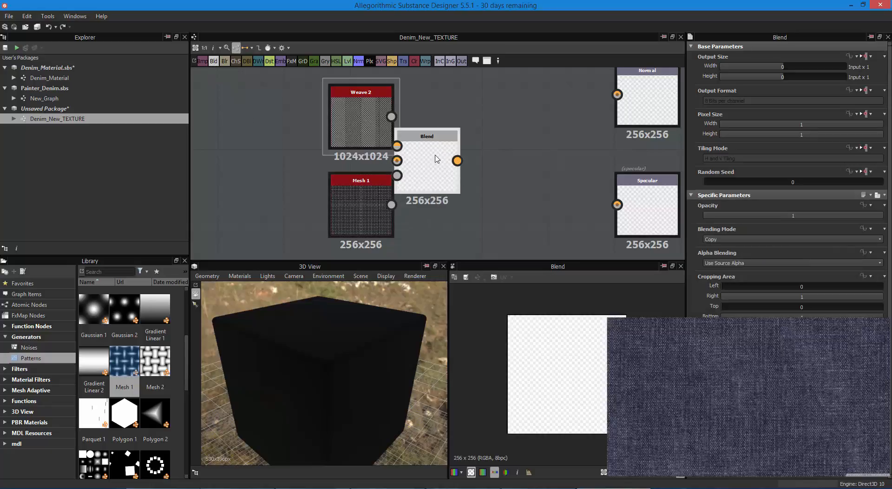
drag(435, 155, 487, 159)
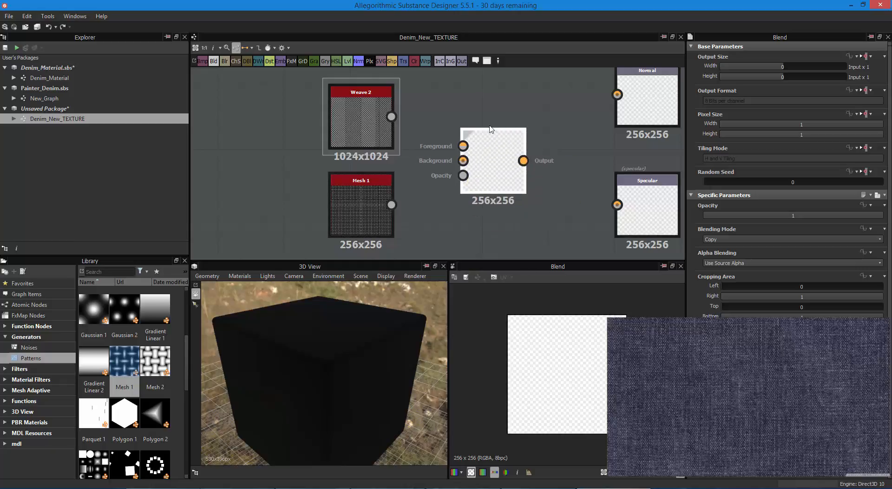
drag(491, 129, 491, 109)
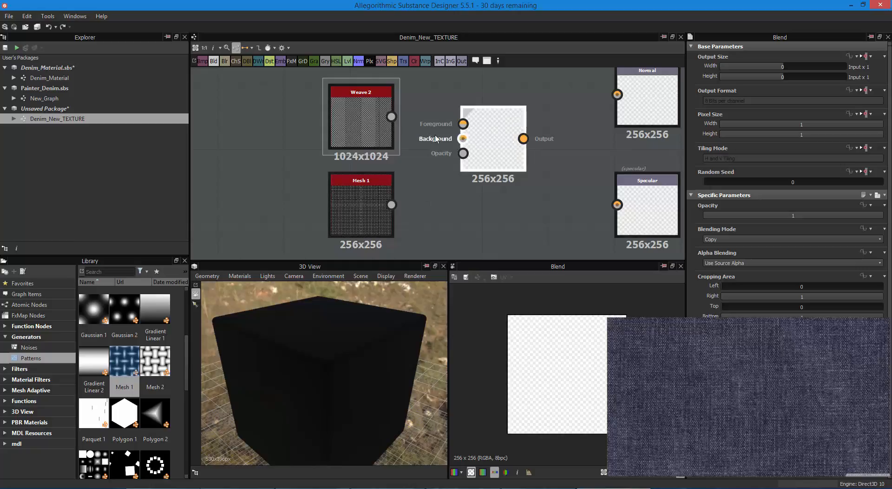
drag(363, 132, 280, 131)
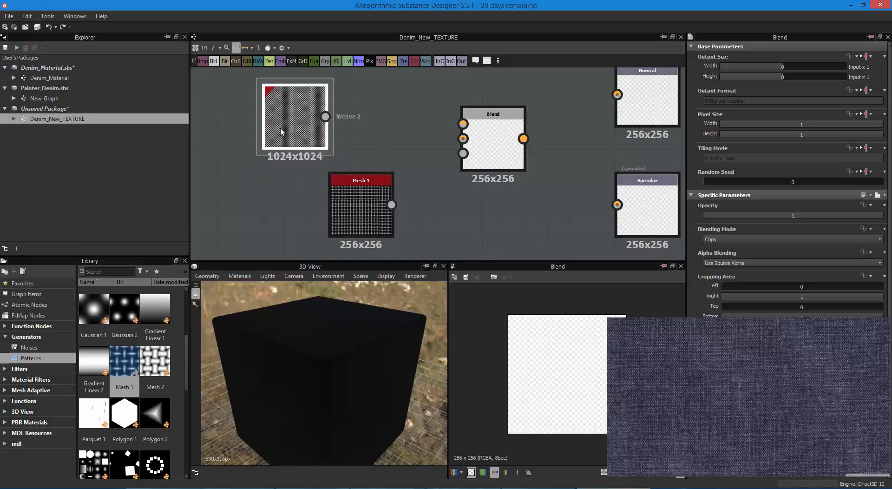
- Try adding Gradient Map and Grayscale Conversion nodes beside Weave 2, deleting each of them again
click(316, 61)
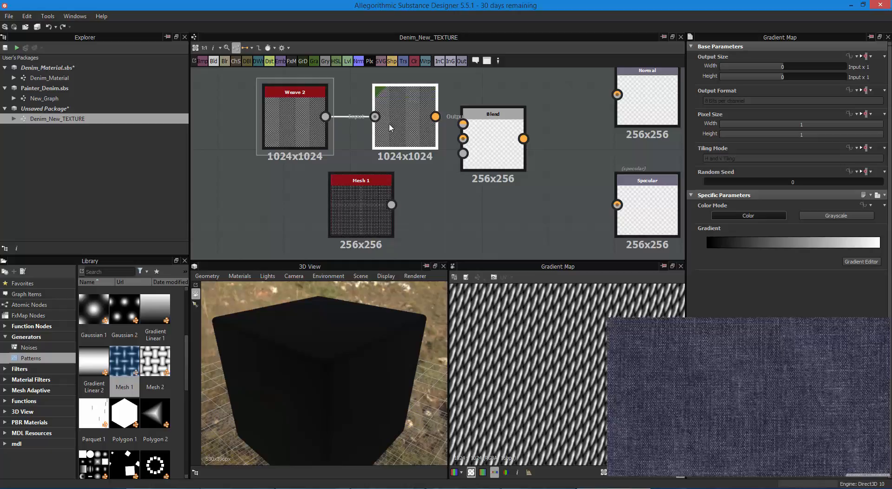
drag(390, 127, 368, 127)
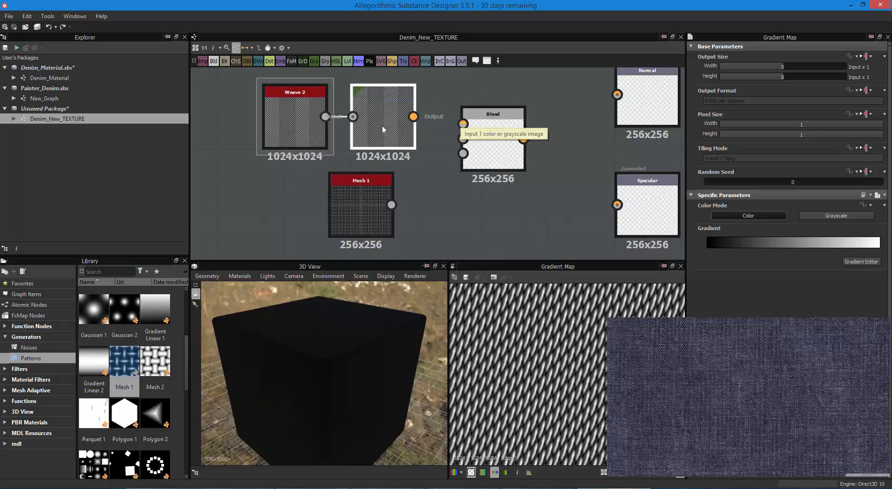
key(Delete)
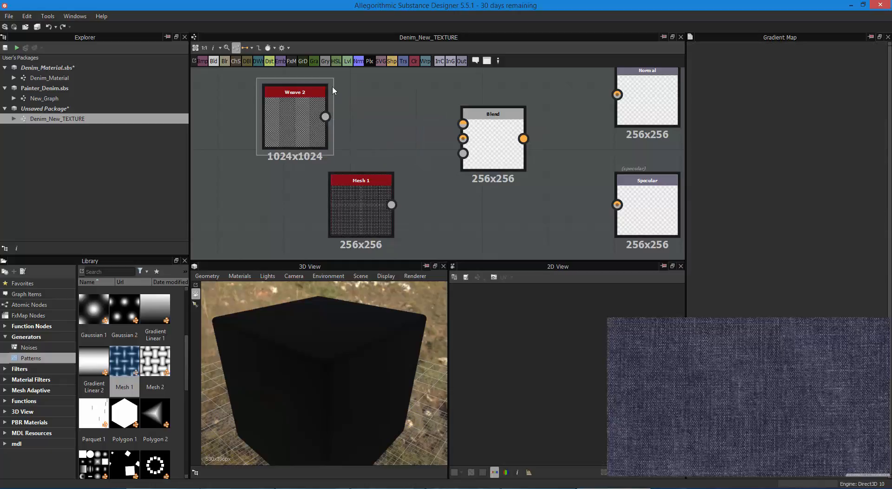
click(316, 61)
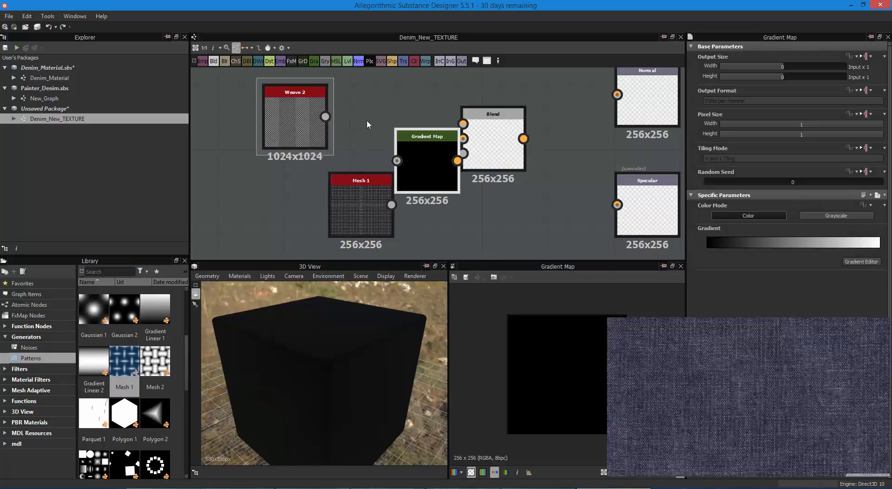
drag(408, 141, 390, 123)
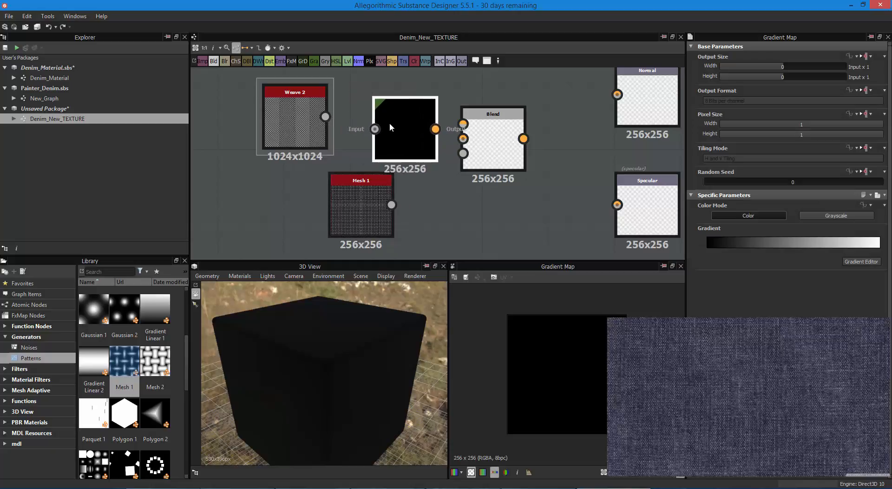
key(Delete)
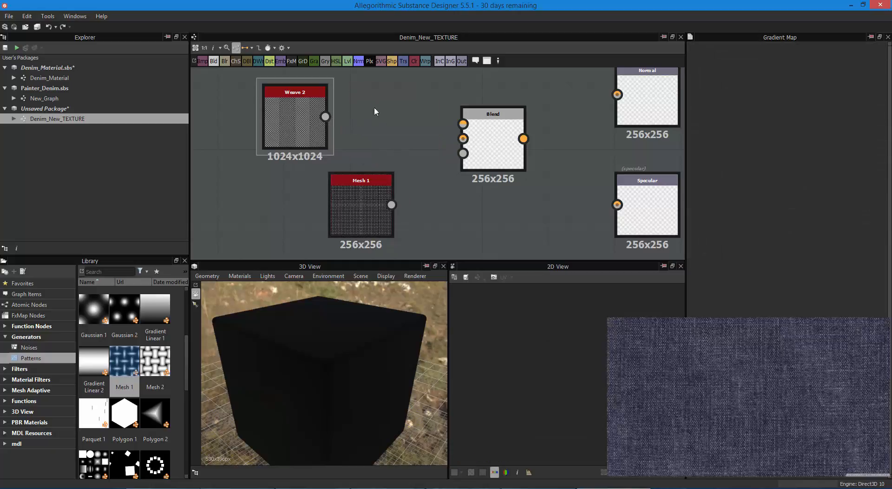
click(325, 61)
drag(415, 152, 386, 125)
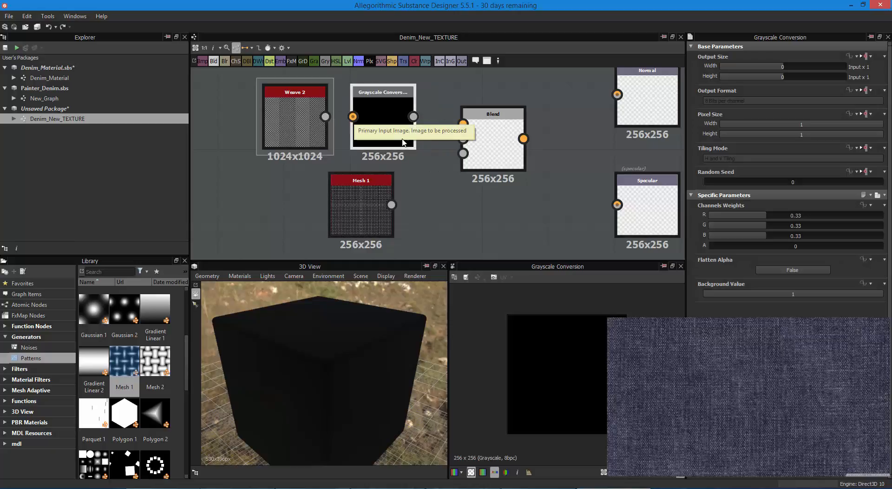
key(Delete)
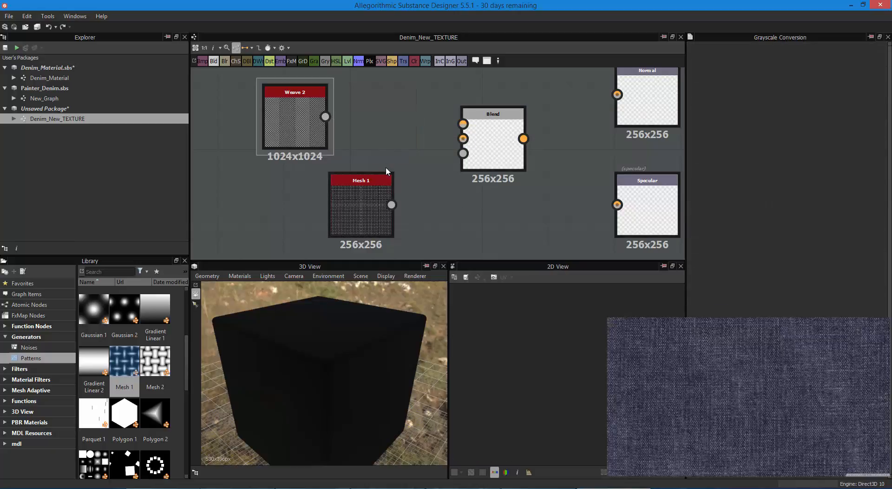
- Connect Weave 2 to the Blend's Foreground and Mesh 1 to its Background, aligning Mesh 1 under Weave 2 and moving Blend closer
drag(325, 116, 463, 124)
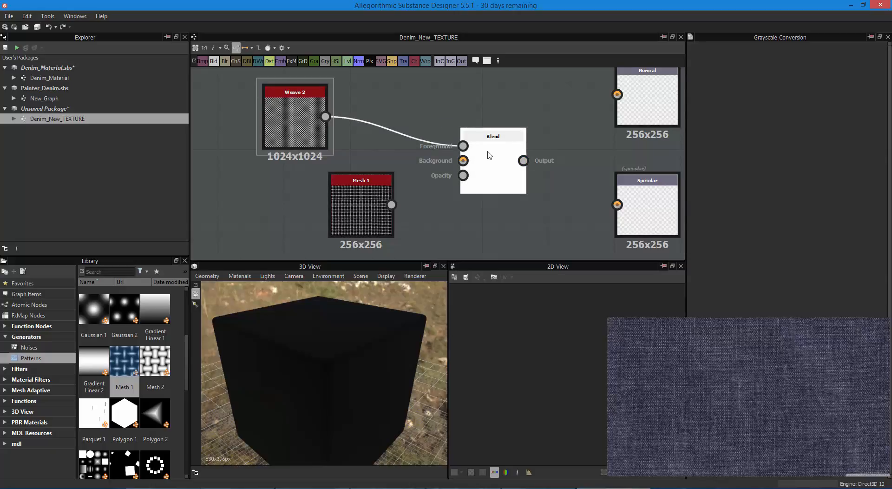
double_click(525, 141)
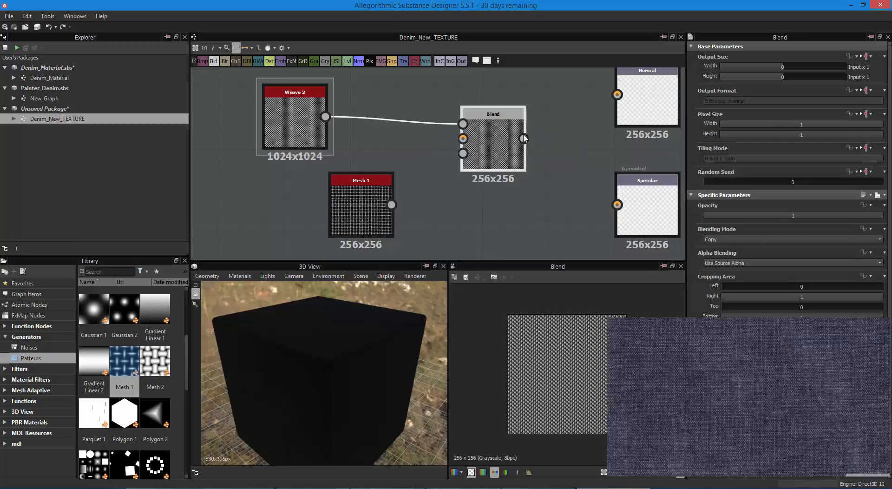
drag(392, 204, 463, 139)
drag(365, 210, 299, 209)
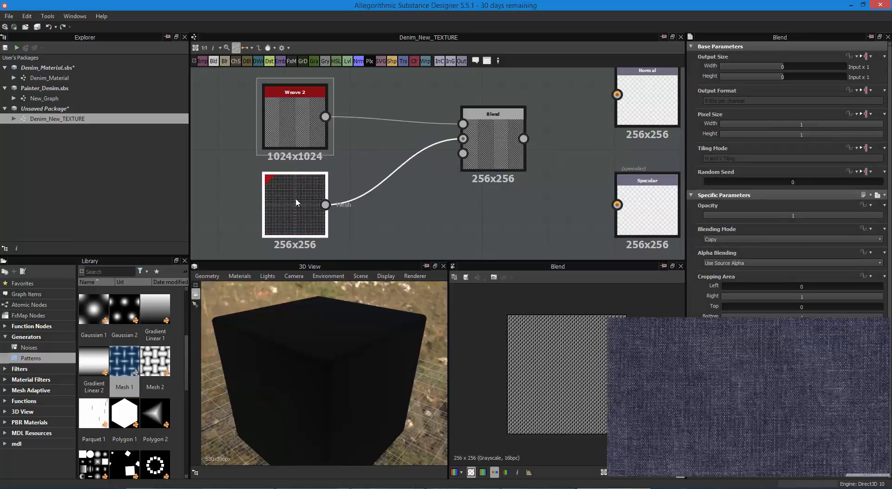
drag(490, 156, 434, 188)
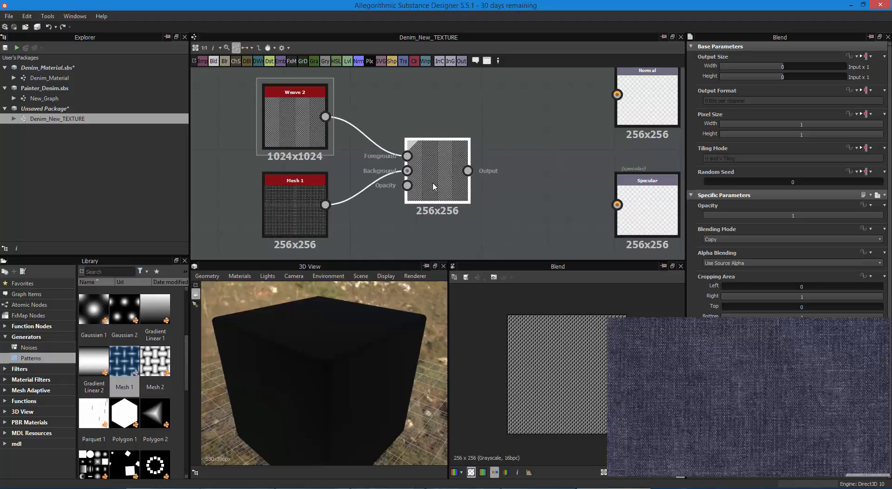
- Display the graph links as right-angled lines and place the Blend node centred beside the two pattern nodes
click(259, 47)
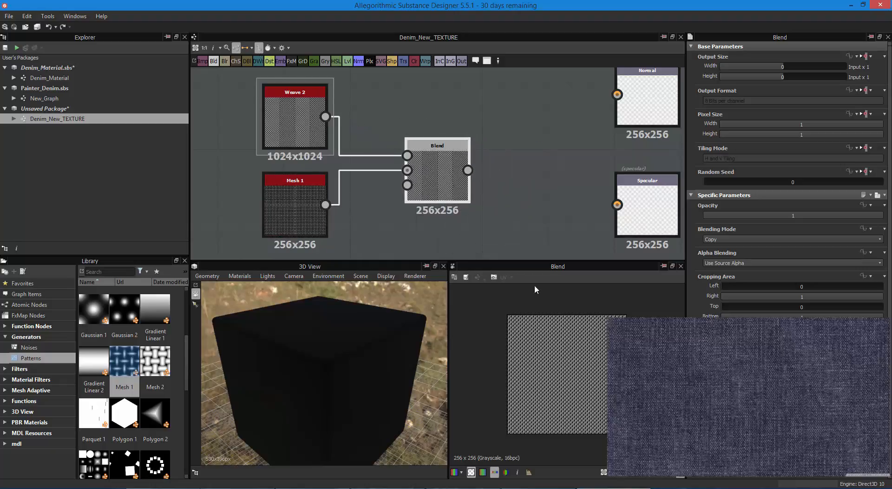
drag(438, 170, 494, 162)
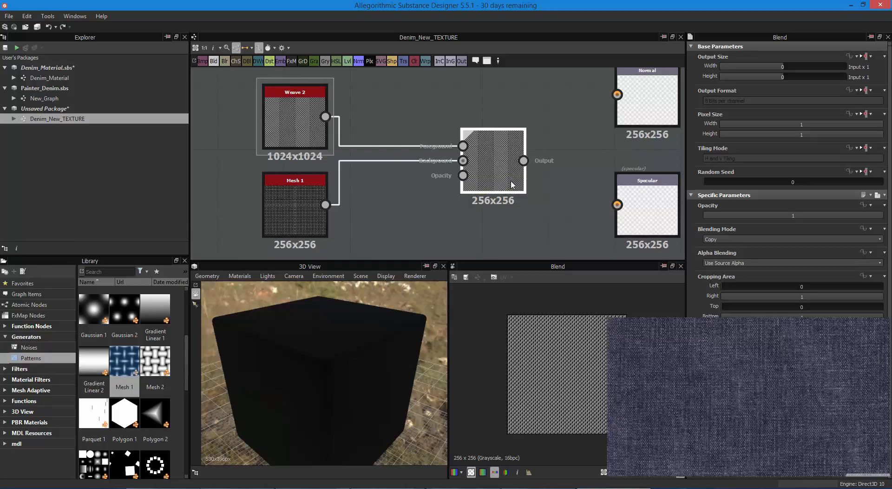
drag(511, 171, 432, 169)
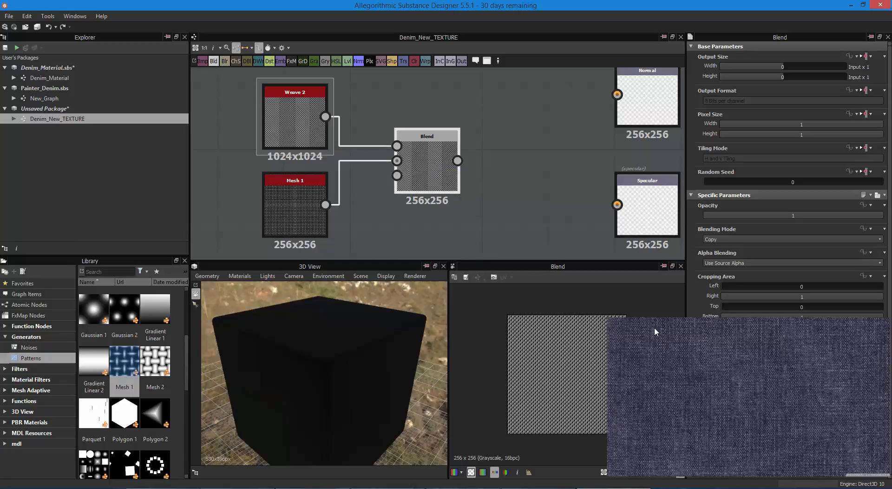
- Widen the 2D view and examine the Blend node's pattern up close
drag(449, 308, 432, 308)
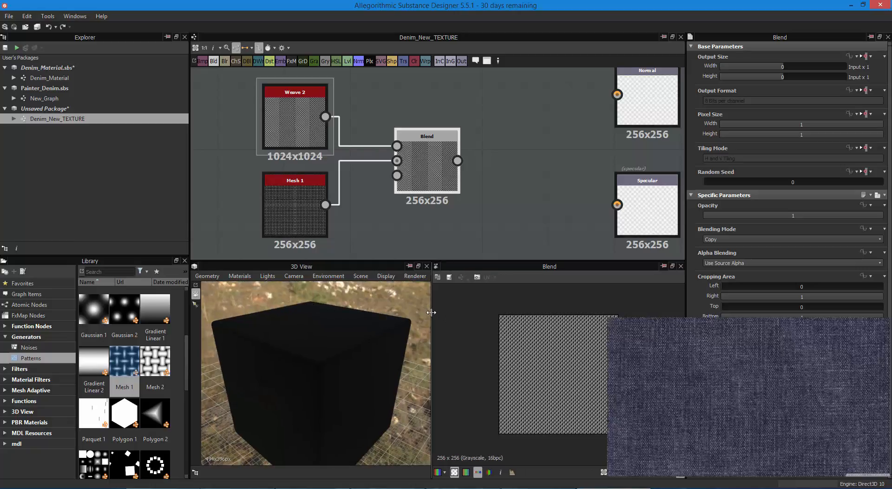
click(603, 473)
scroll(534, 362, up, 3)
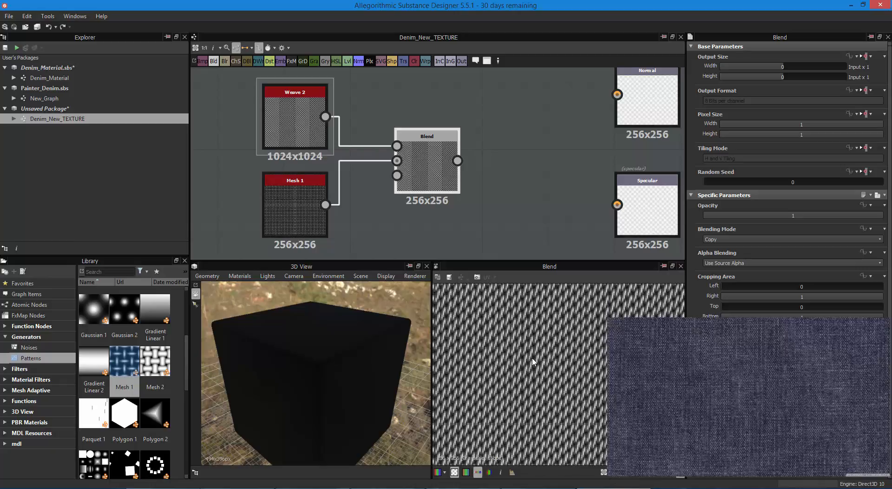
- Try Relative to Parent and Absolute inheritance for the Blend node's output size, returning it to Relative to Input
scroll(534, 362, down, 1)
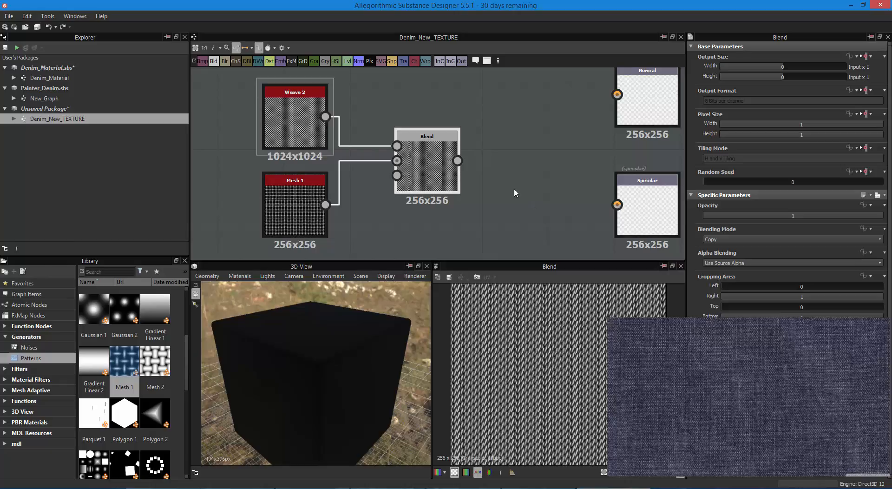
click(870, 56)
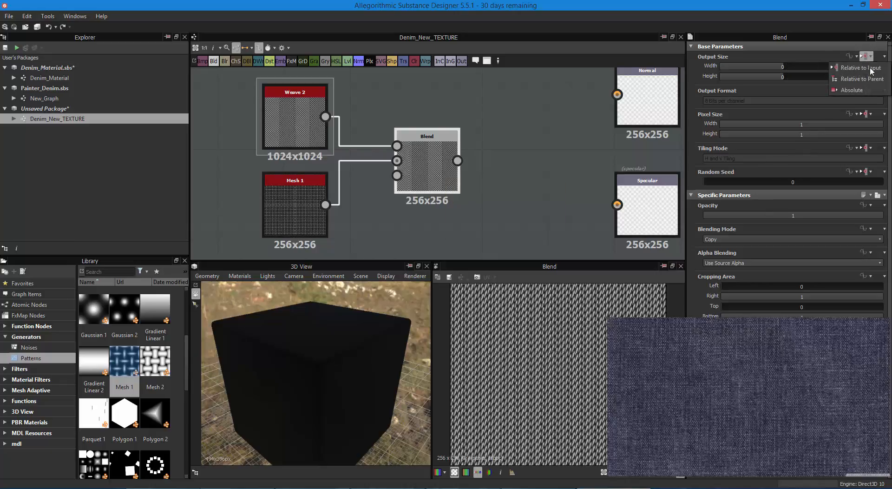
click(871, 79)
click(871, 57)
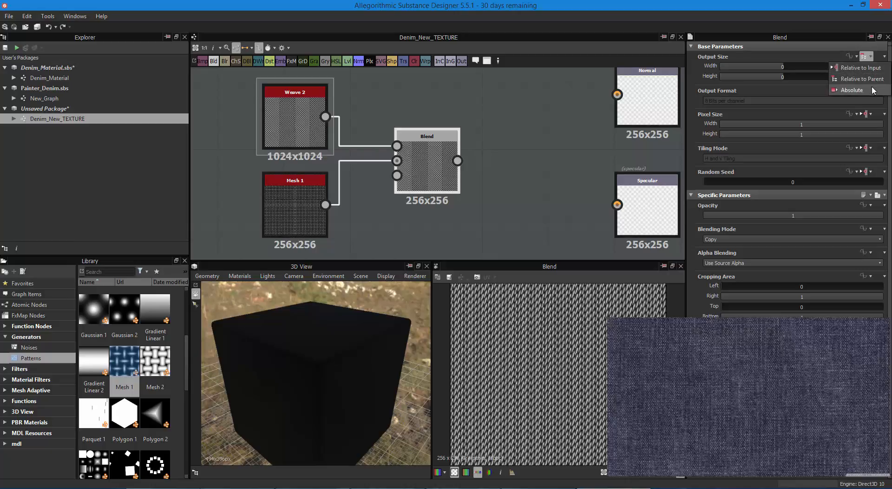
click(872, 90)
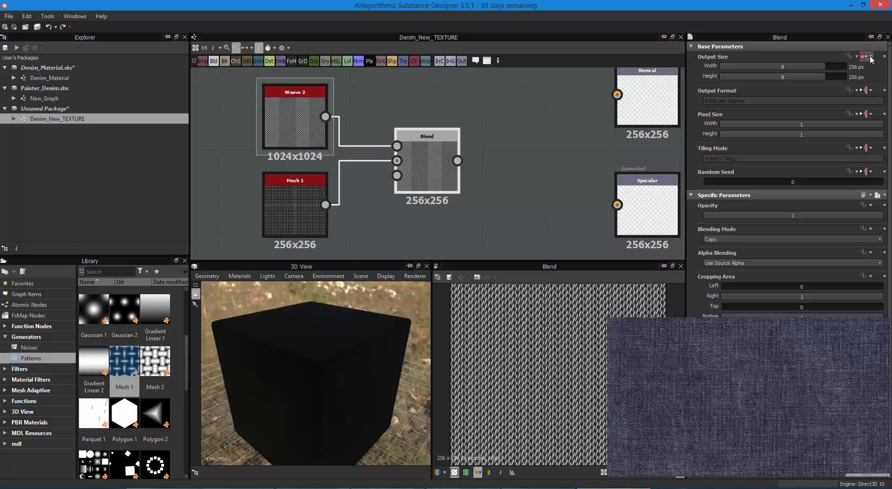
click(871, 58)
click(867, 68)
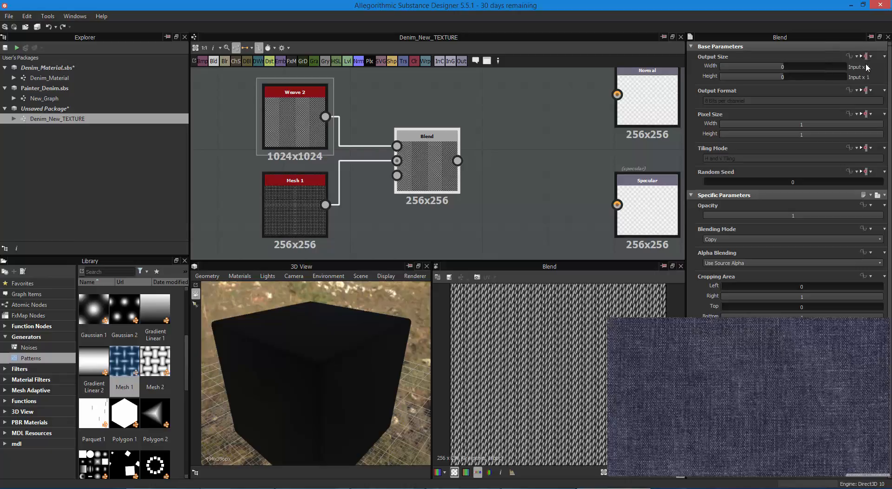
click(858, 57)
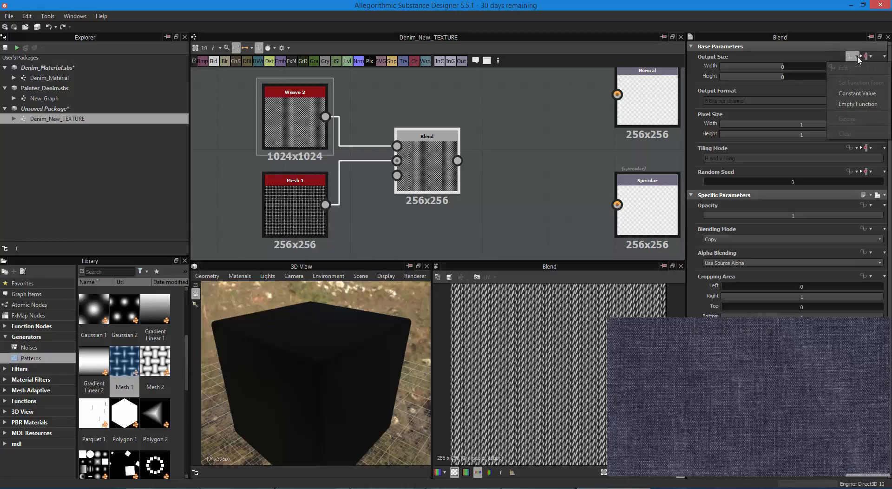
- Raise the Blend node's output size to 3 (Input x 8) in both width and height and check the pattern
click(788, 66)
click(787, 76)
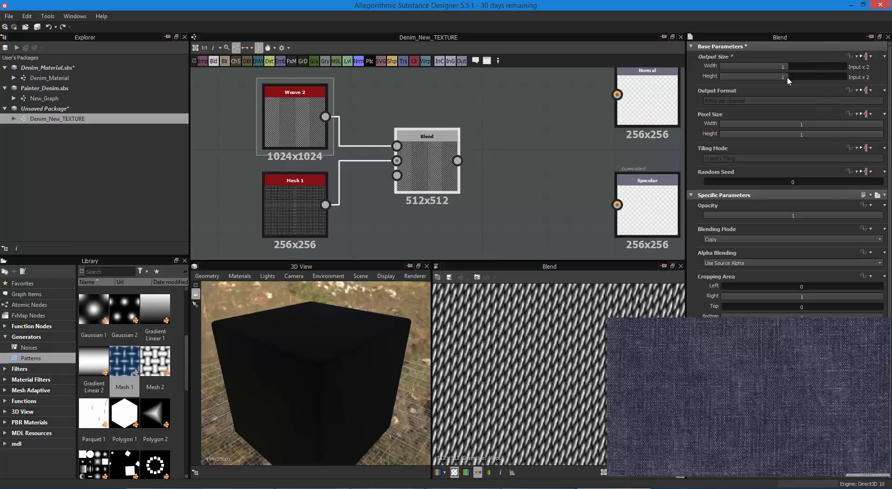
mouse_move(787, 76)
mouse_down()
mouse_move(798, 77)
mouse_move(799, 69)
mouse_up()
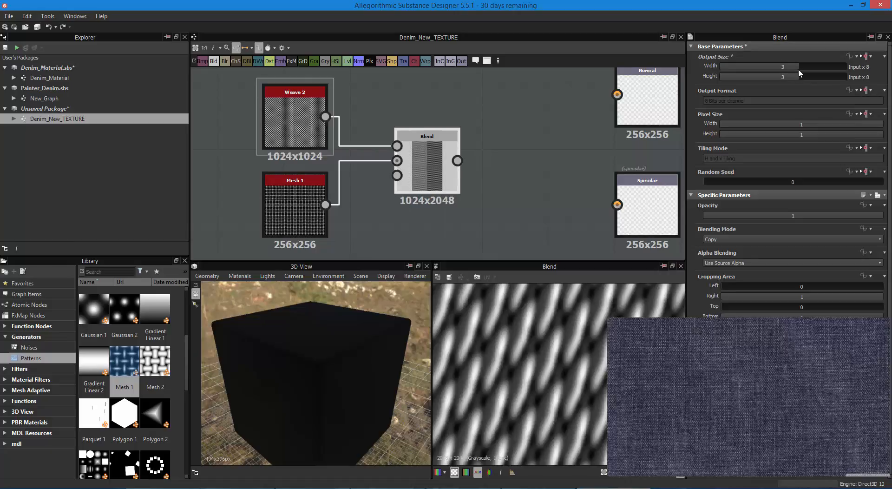
scroll(562, 317, down, 6)
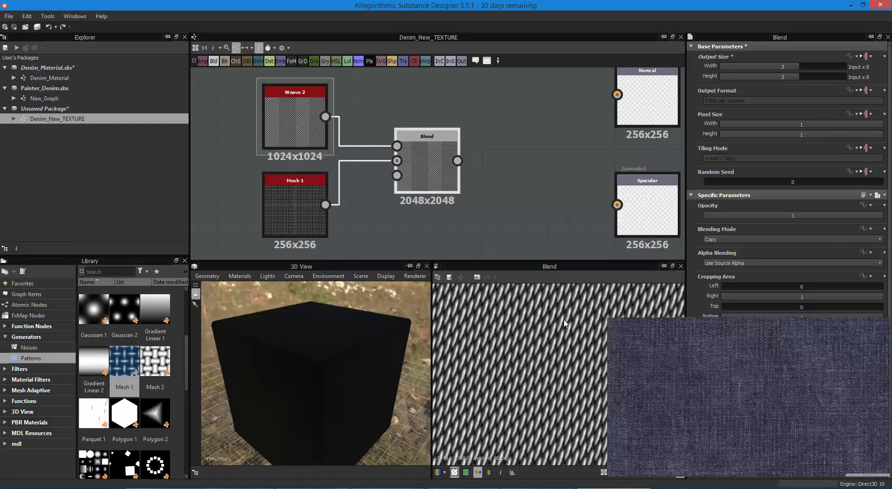
scroll(562, 317, up, 2)
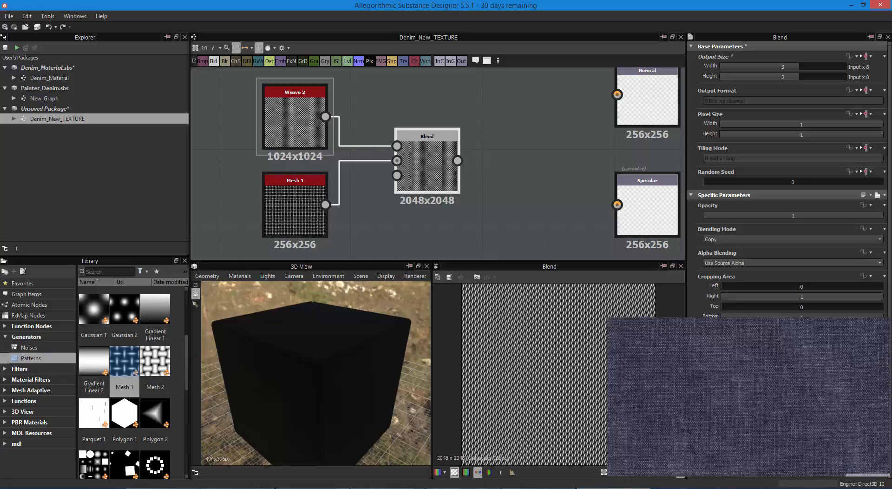
- Try lowering the Blend node's opacity to 0.42, inspect the mixed pattern, and undo the change
click(748, 397)
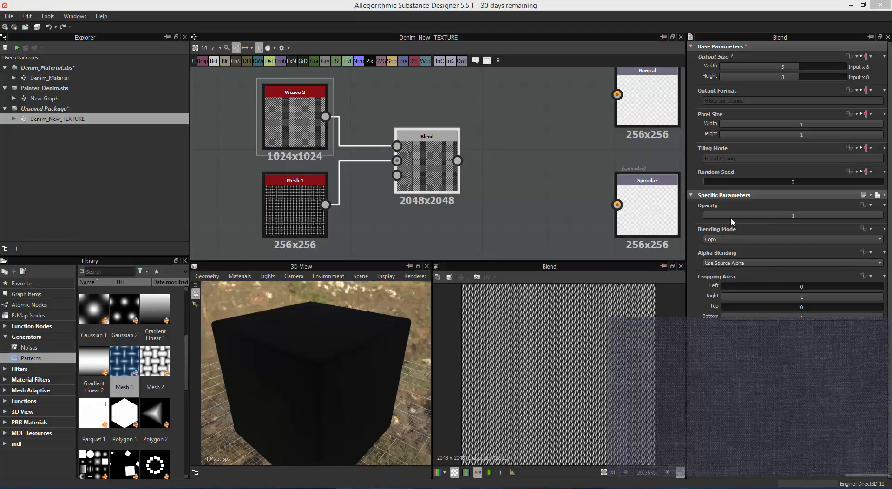
drag(731, 217, 779, 226)
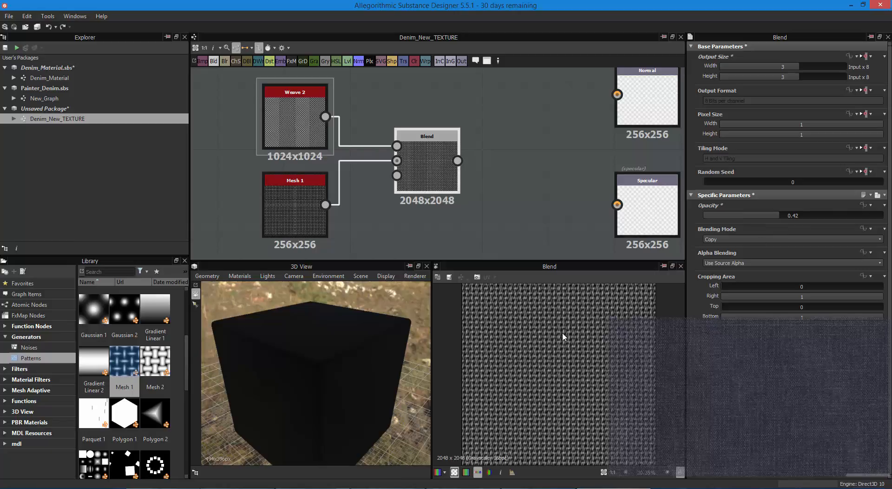
scroll(563, 336, up, 1)
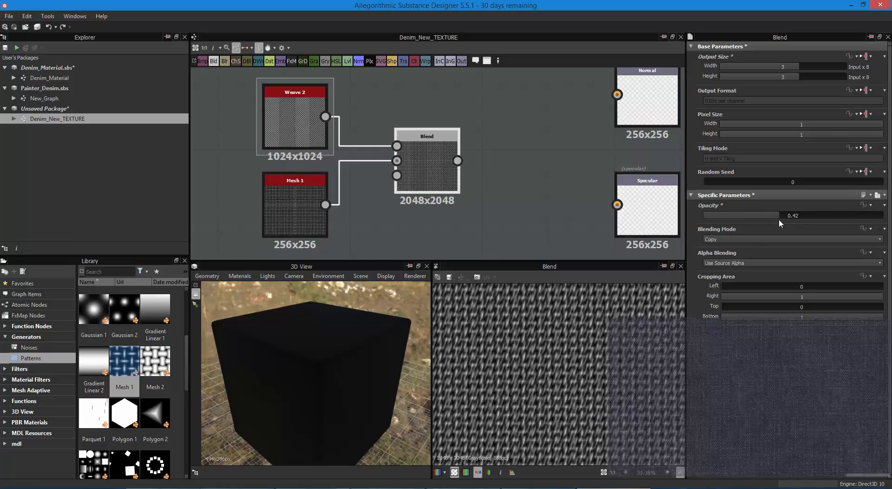
key(ctrl+z)
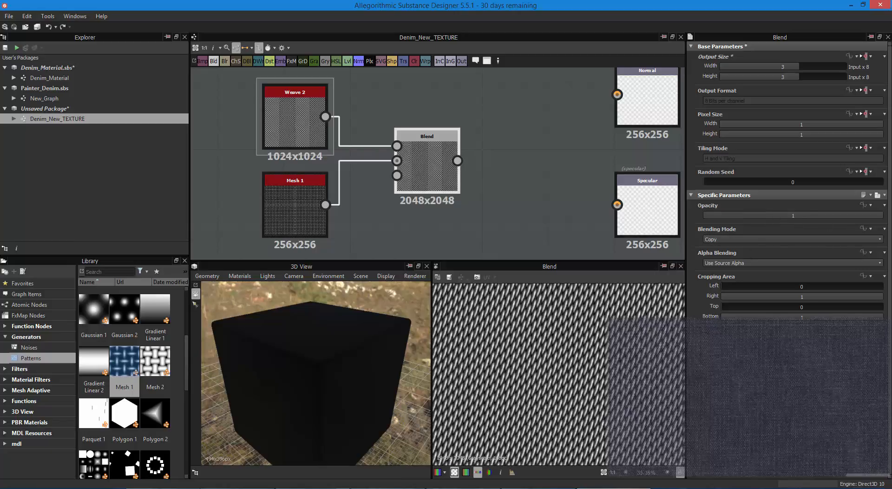
- Try the Add (Linear Dodge) blending mode on the Blend node and examine the pattern at several zoom levels
click(762, 239)
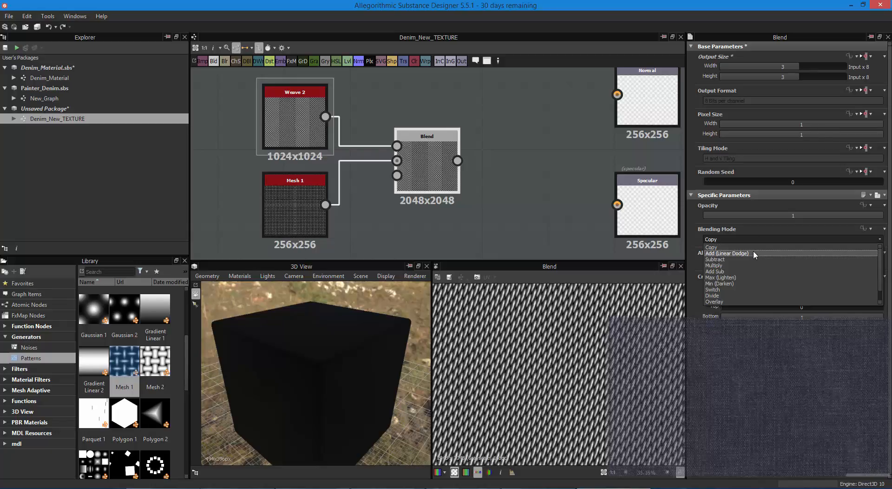
click(754, 251)
scroll(525, 225, down, 2)
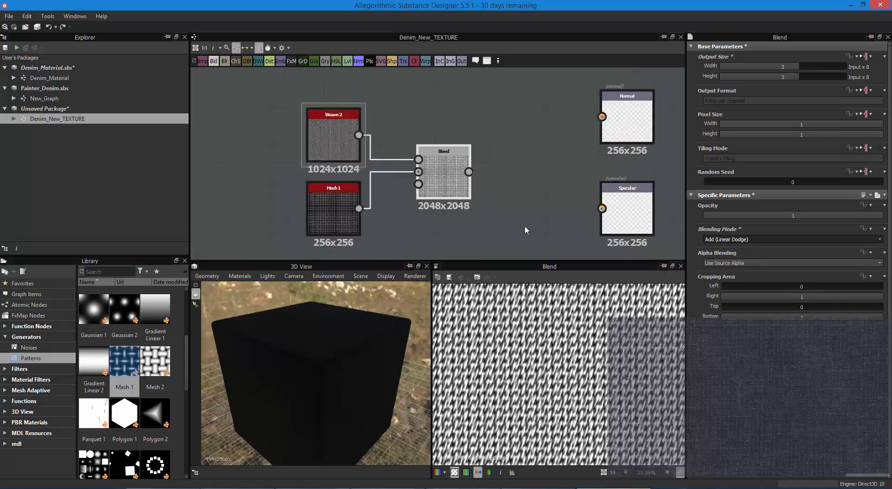
scroll(524, 224, up, 2)
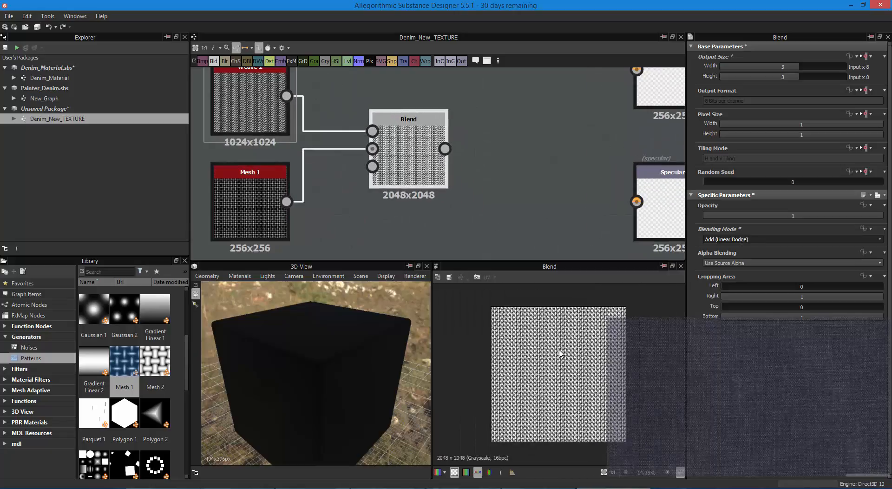
scroll(559, 350, up, 5)
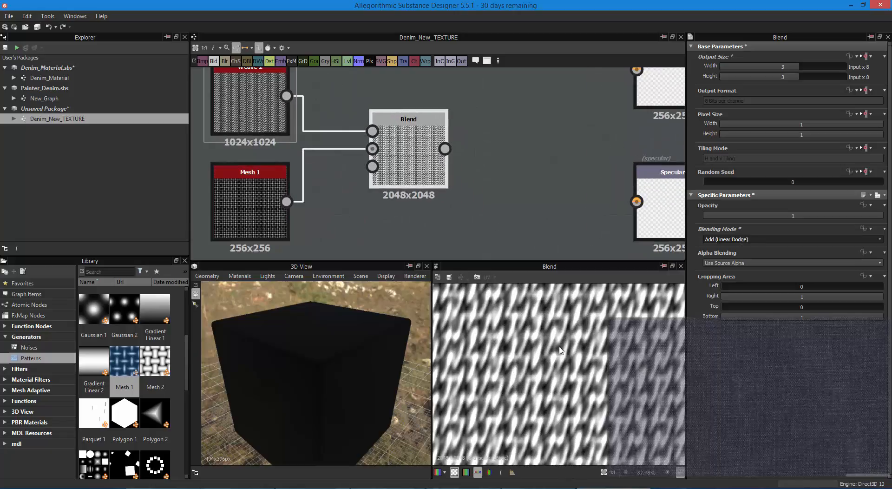
scroll(525, 330, down, 3)
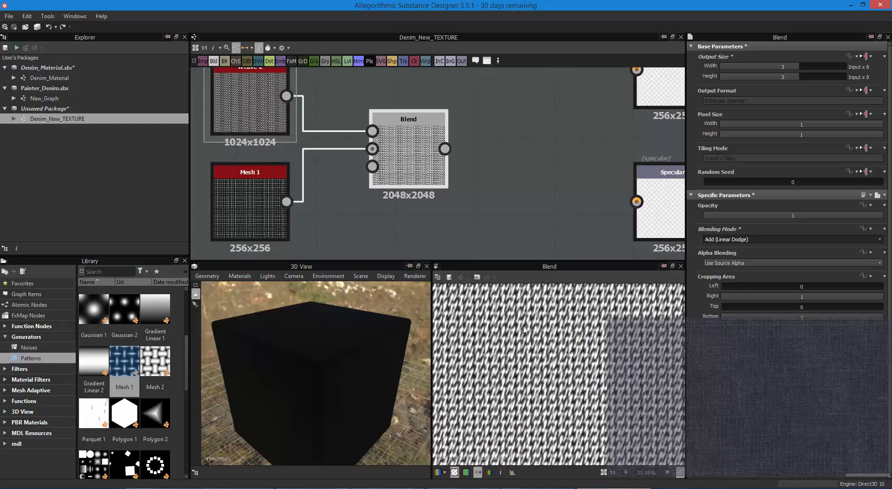
scroll(526, 330, up, 1)
- Try the Subtract, Multiply and Add Sub blending modes on the Blend node one after another
click(733, 239)
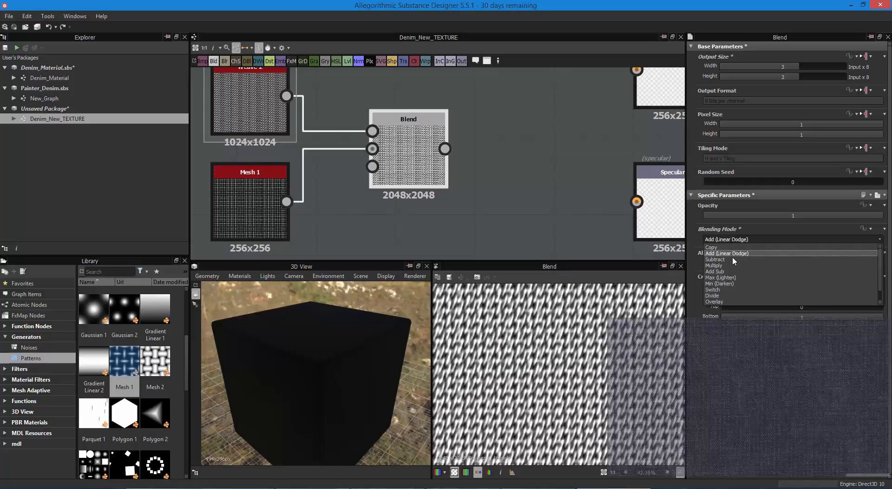
click(733, 258)
click(726, 239)
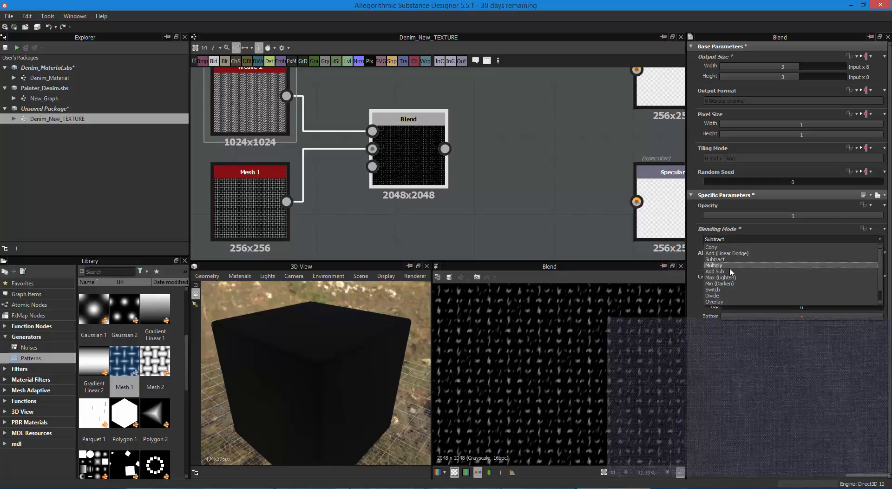
click(729, 265)
click(718, 239)
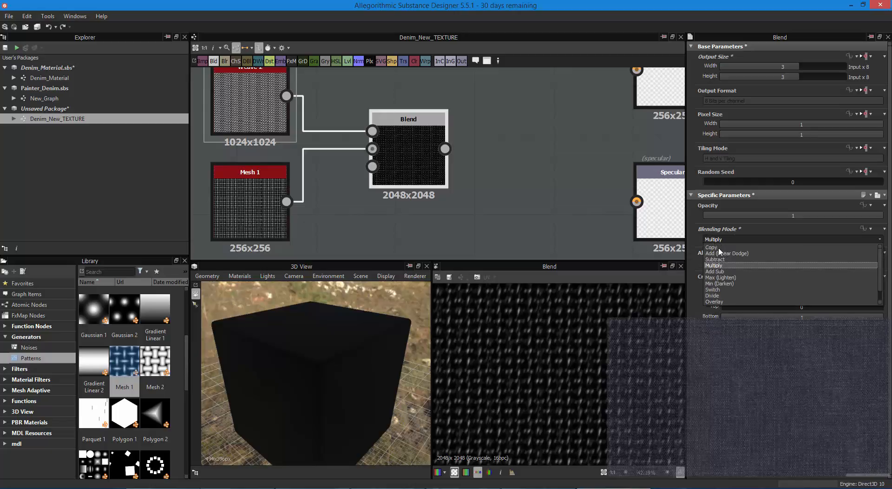
click(721, 271)
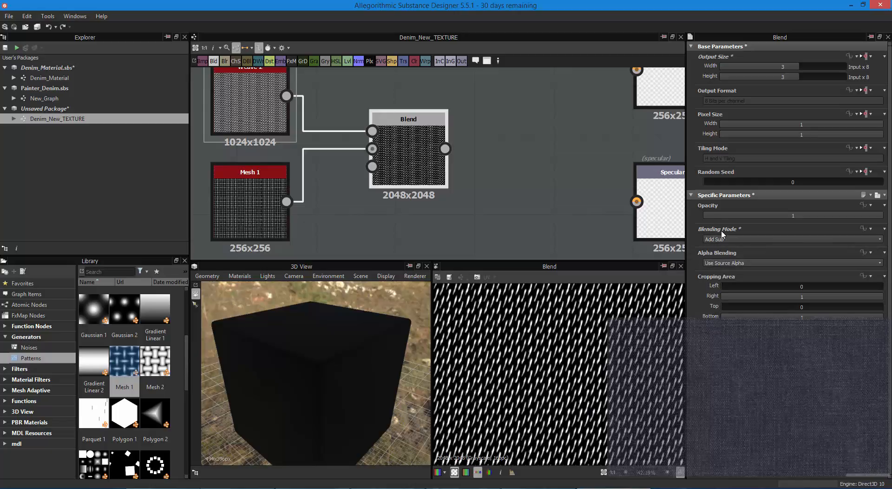
- Set the Blend node's blending mode to Max (Lighten) and examine the combined weave up close and as a whole
click(723, 238)
click(726, 278)
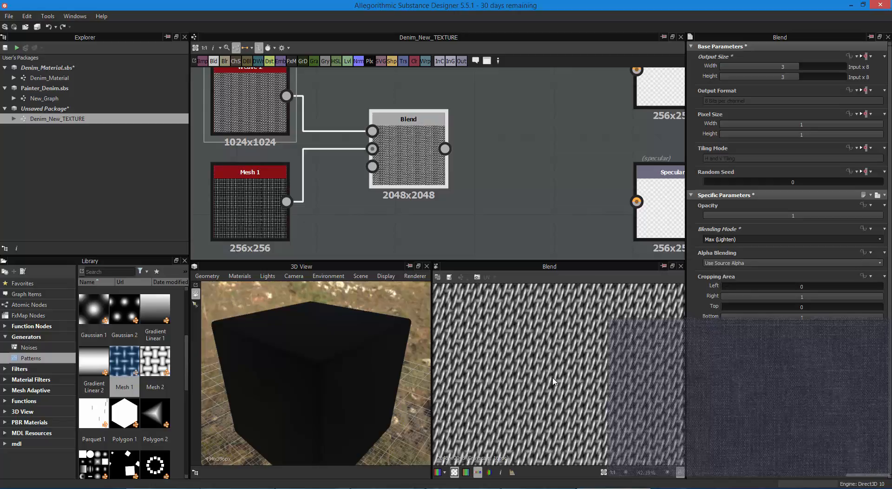
scroll(567, 228, down, 1)
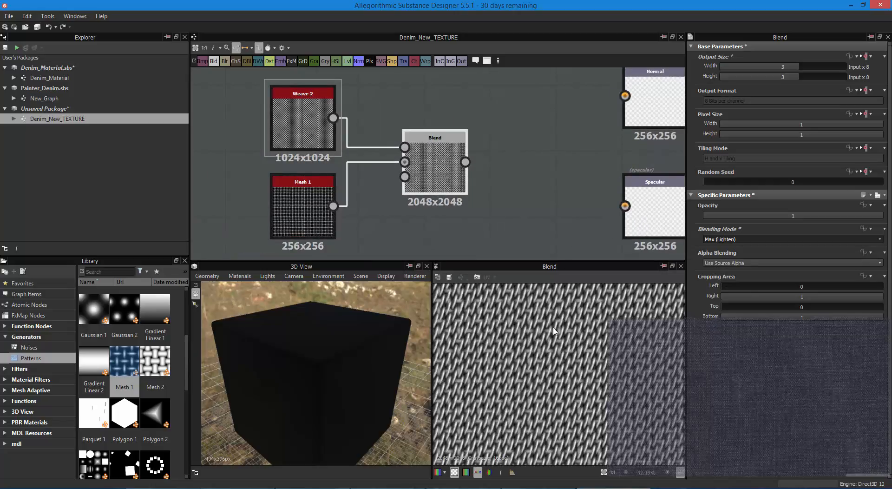
scroll(552, 326, up, 6)
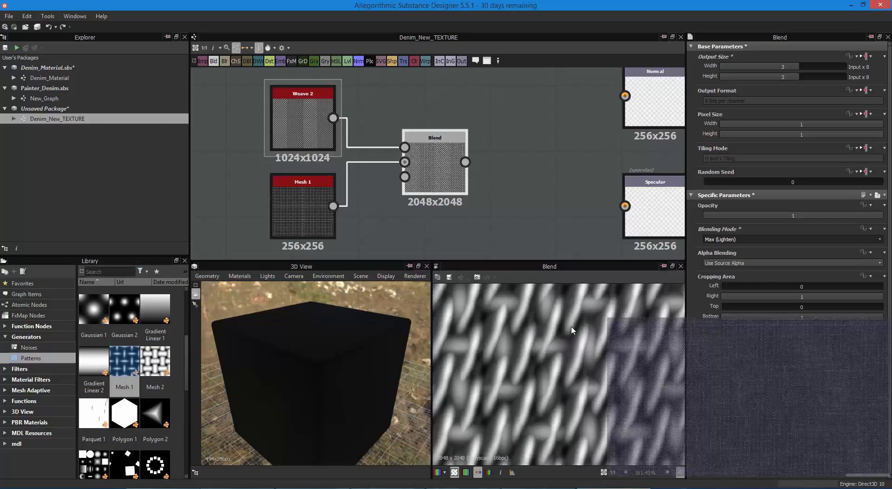
scroll(541, 354, down, 4)
scroll(547, 340, down, 4)
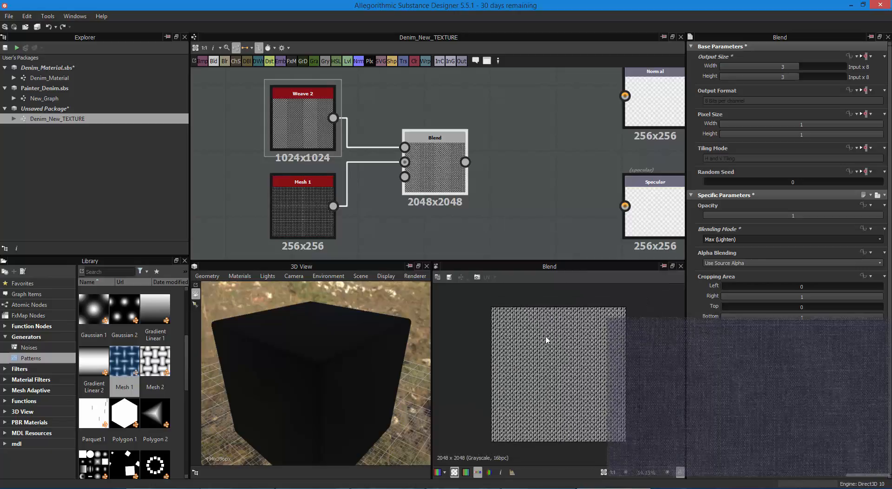
scroll(546, 340, up, 1)
- Set Mesh 1's output size to 1 (Parent x 2) in both width and height and deselect the node
click(302, 200)
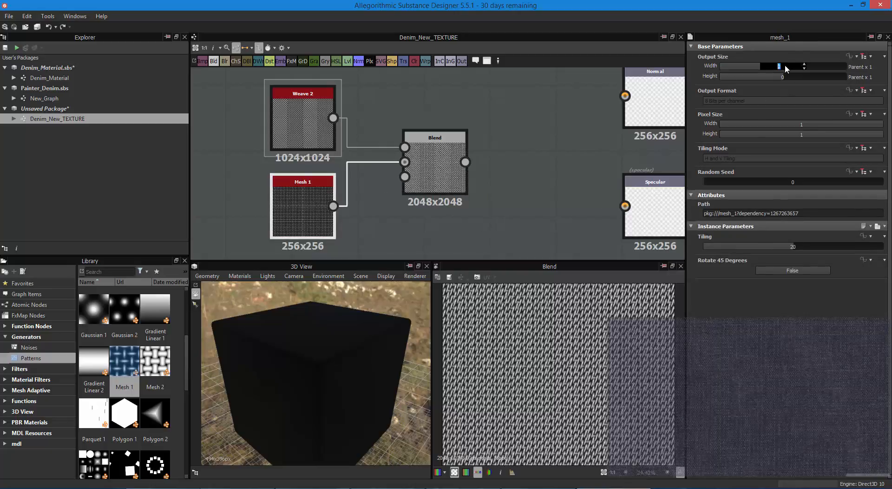
drag(785, 76, 804, 76)
click(787, 66)
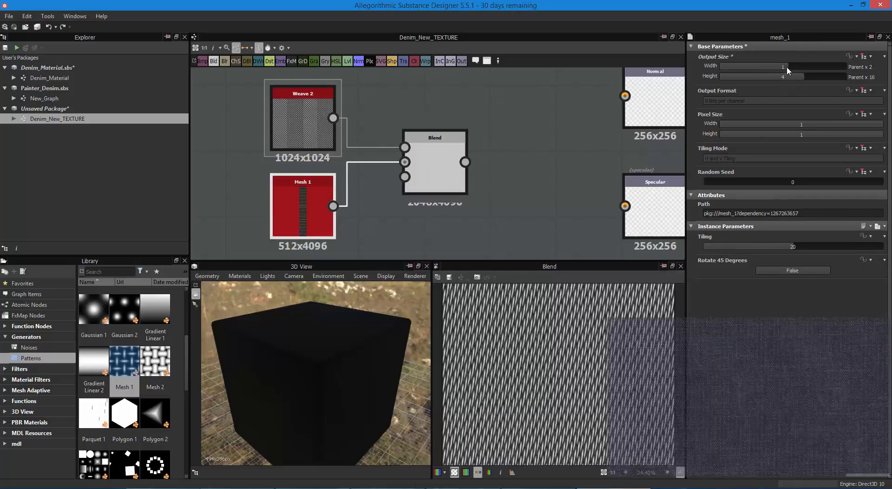
click(790, 74)
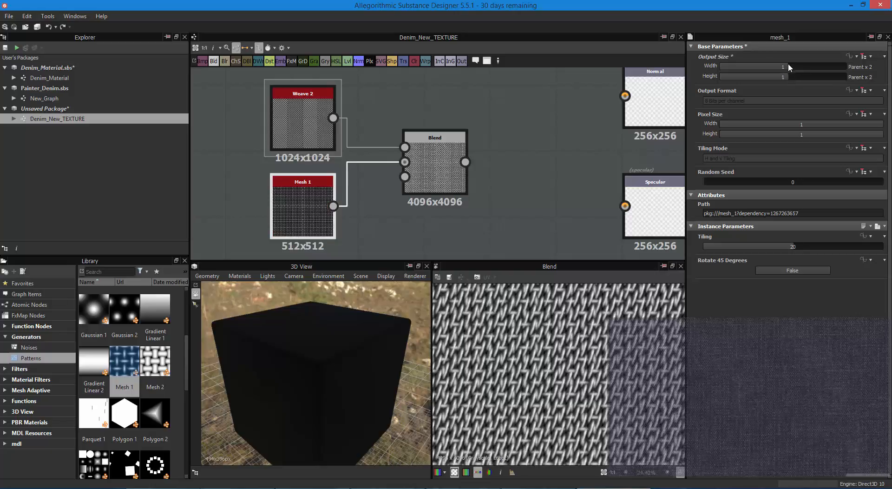
click(525, 213)
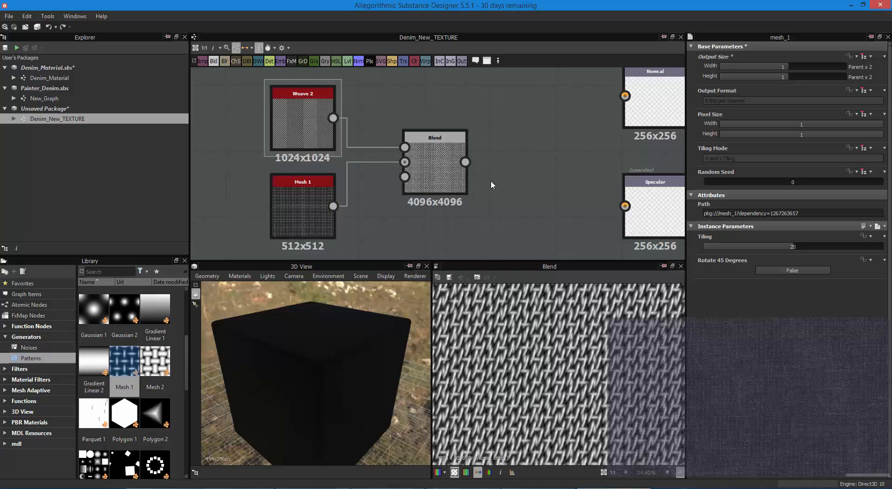
- Turn on the display of computation timings under the graph nodes and look over the graph
click(220, 48)
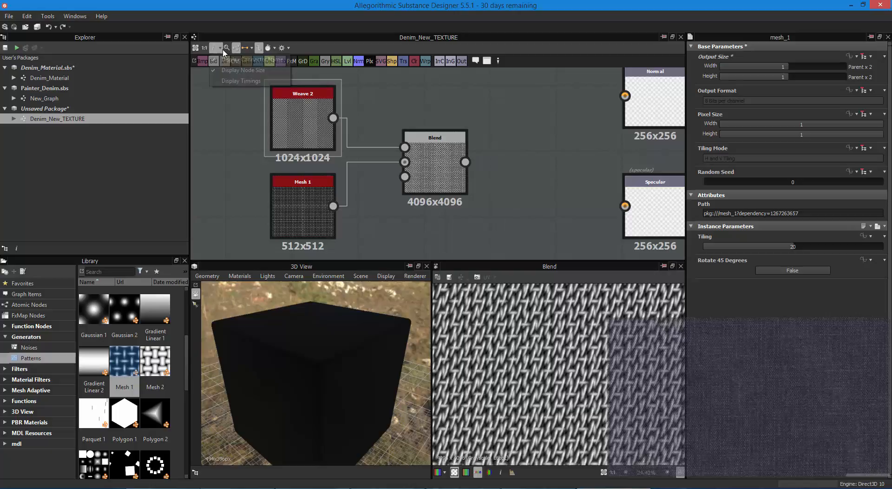
click(235, 82)
scroll(503, 173, down, 3)
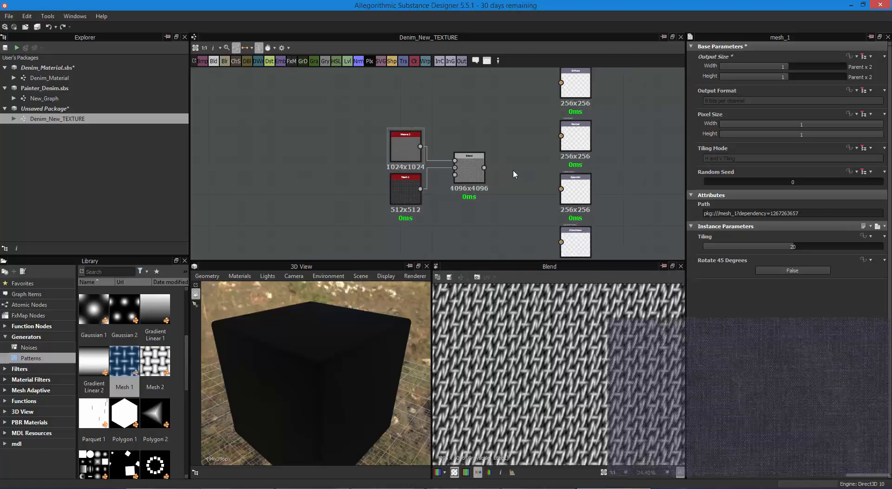
scroll(513, 170, up, 3)
- Inspect the Normal output node's attributes, and select the Blend node to show its parameters
click(644, 121)
scroll(503, 167, down, 3)
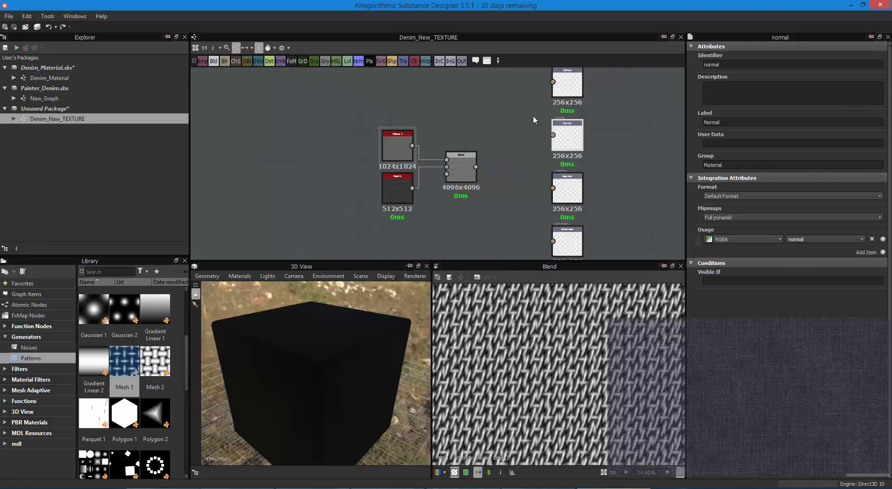
middle_drag(503, 170, 512, 201)
click(469, 203)
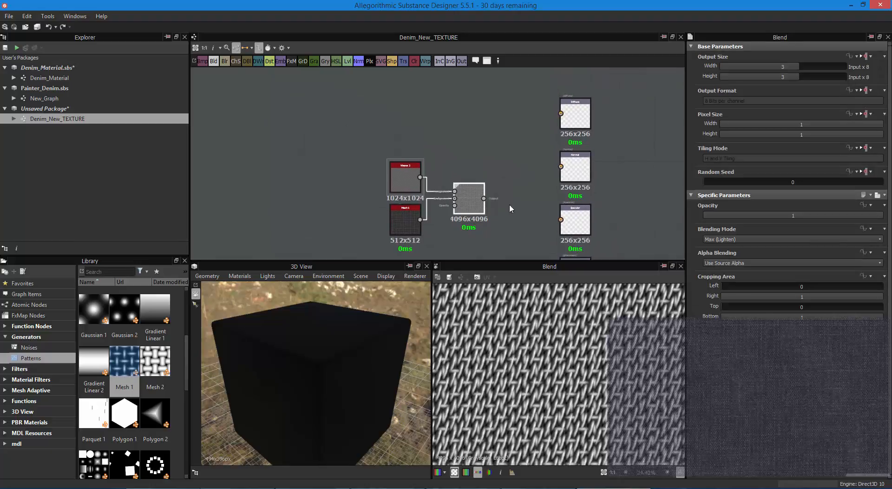
- Move the connected weave, mesh and Blend nodes up and left in the graph and set the Blend's output size to 2 (Input x 4) in width and height
drag(792, 65, 786, 77)
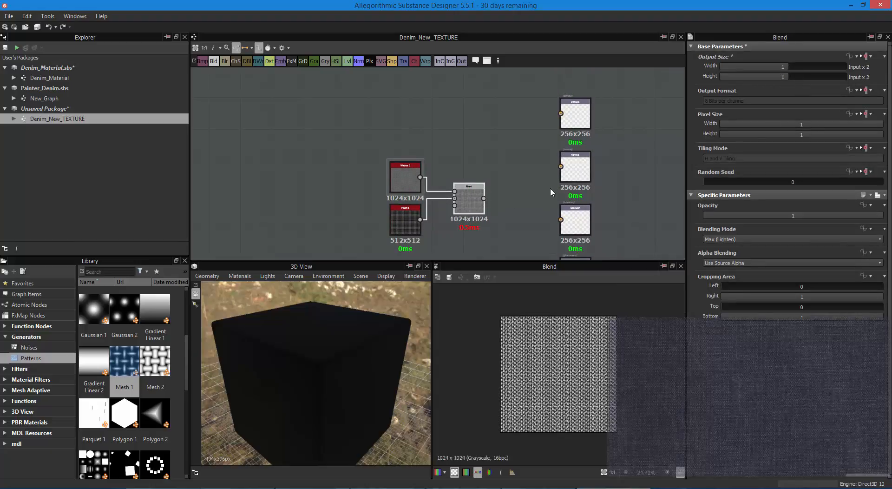
drag(291, 122, 475, 247)
drag(469, 202, 384, 134)
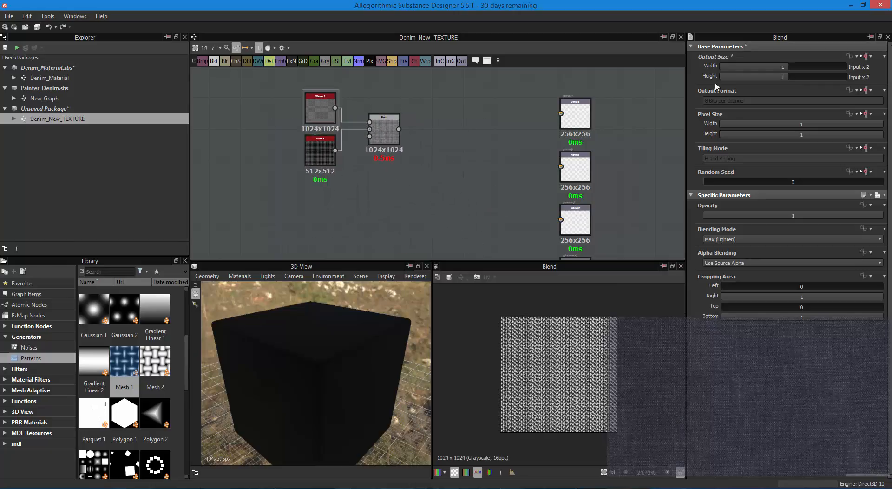
drag(790, 66, 792, 77)
scroll(453, 137, up, 2)
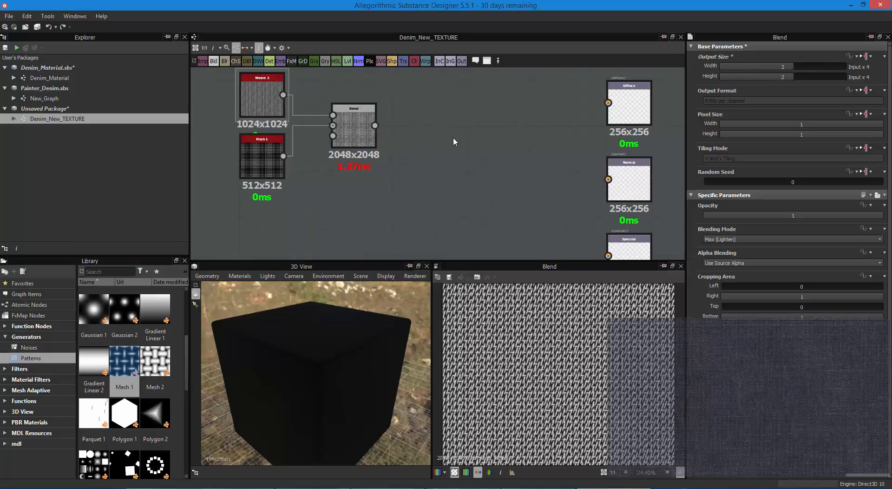
- Reposition the Blend node slightly farther from the Weave 2 and Mesh 1 nodes
scroll(452, 137, down, 2)
drag(383, 135, 405, 140)
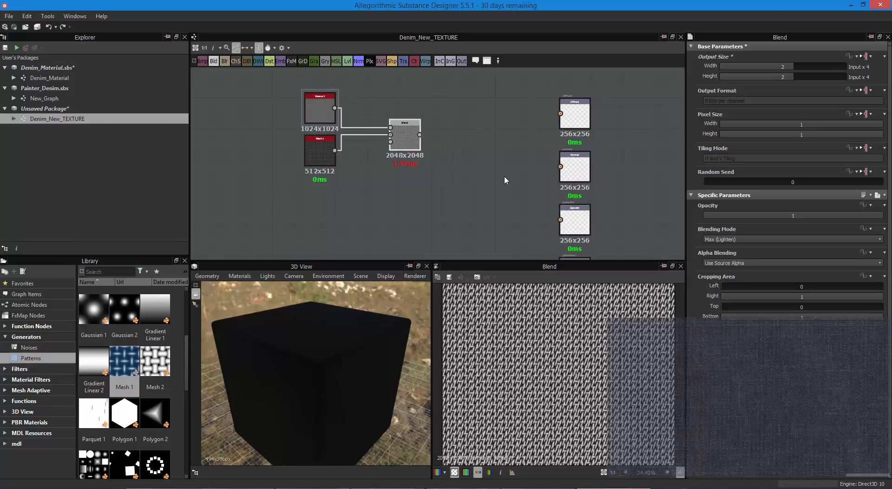
drag(401, 139, 384, 139)
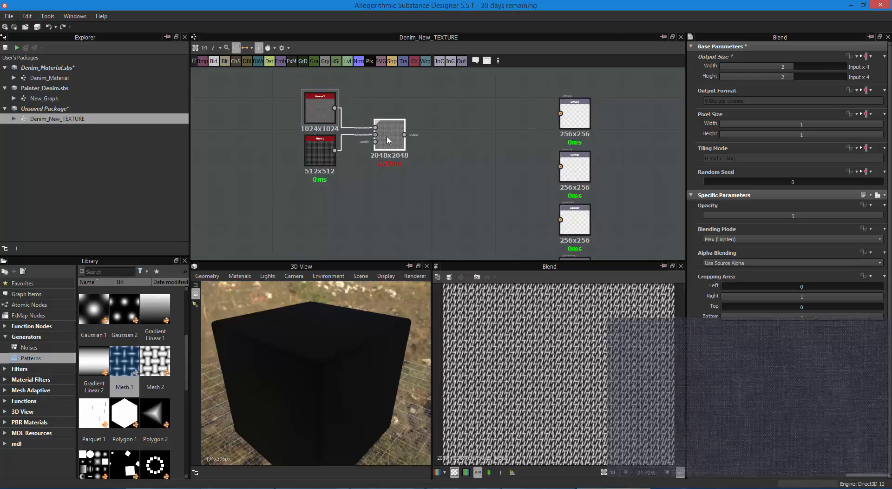
scroll(417, 151, up, 2)
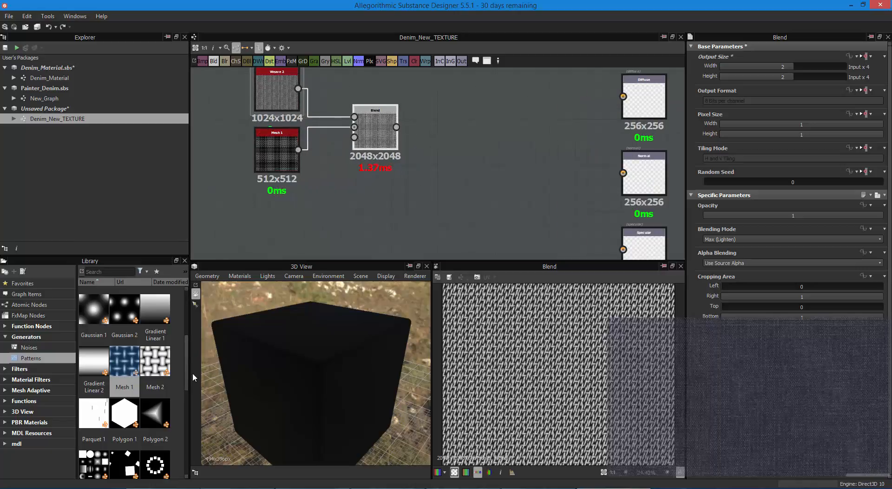
- Add the Dirt 1 noise as the Blend node's opacity input, preview the blend, and space the nodes out with Dirt 1 below Mesh 1
drag(187, 371, 177, 436)
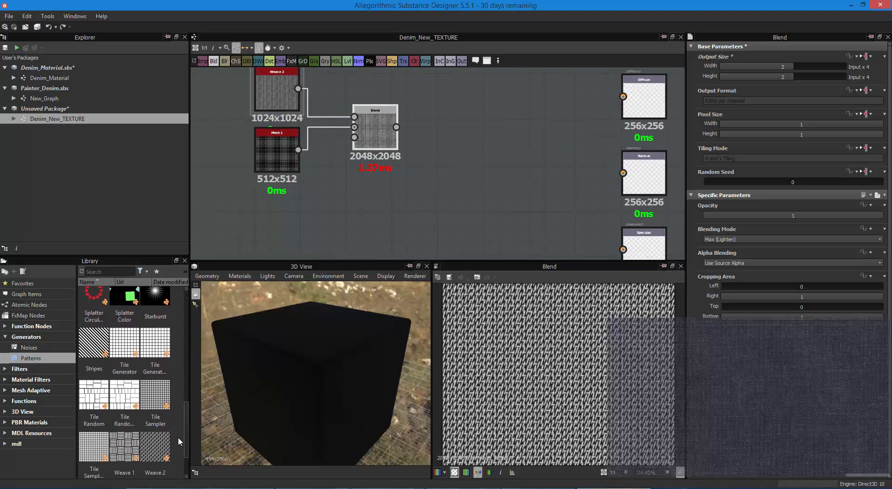
click(45, 352)
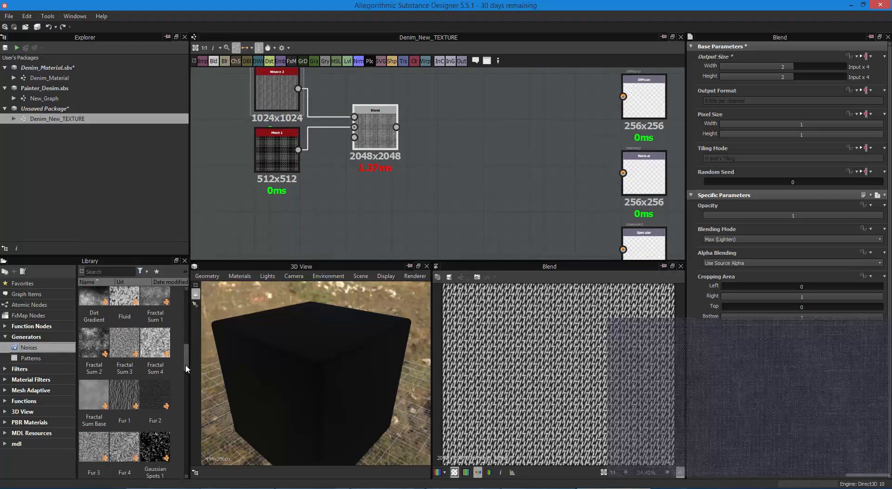
drag(188, 360, 186, 331)
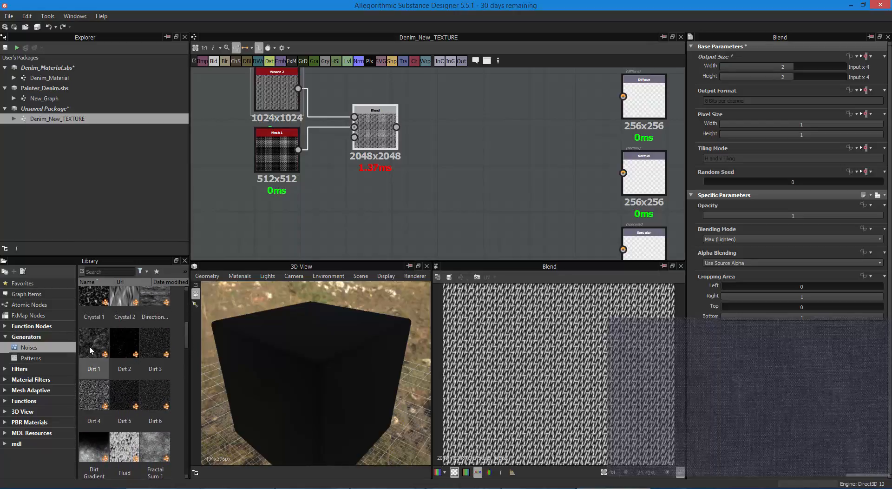
drag(93, 355, 353, 138)
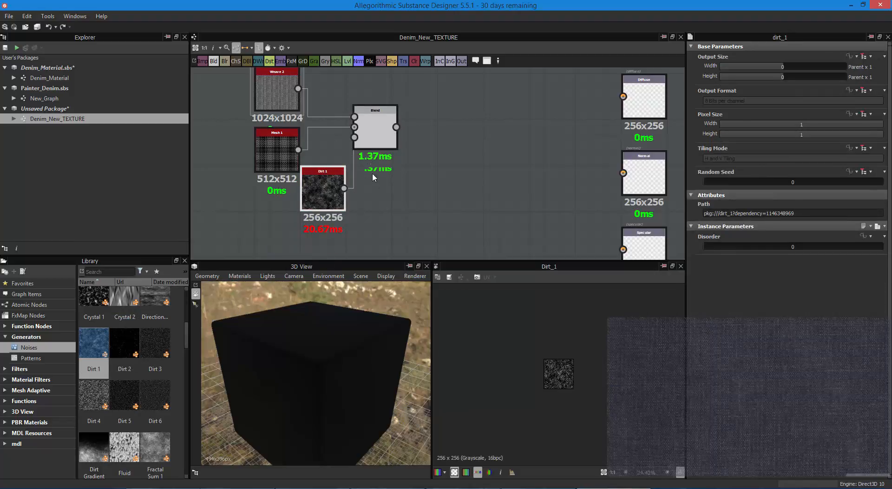
double_click(375, 135)
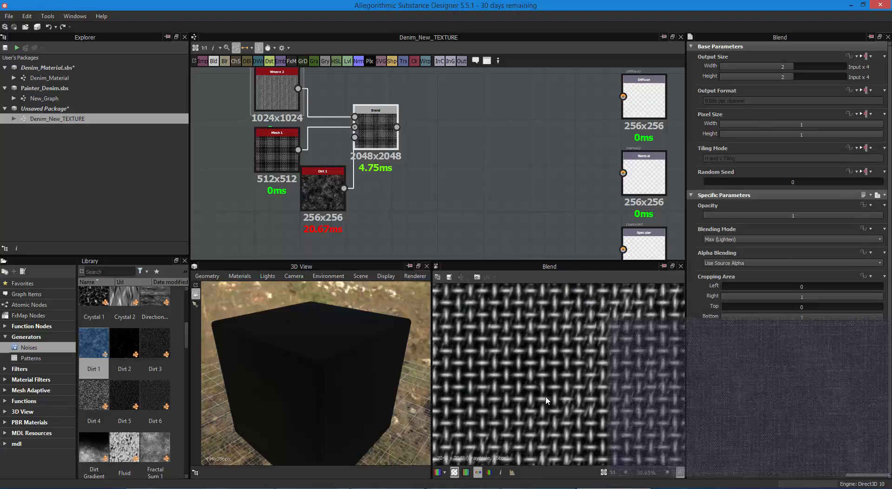
drag(377, 140, 431, 170)
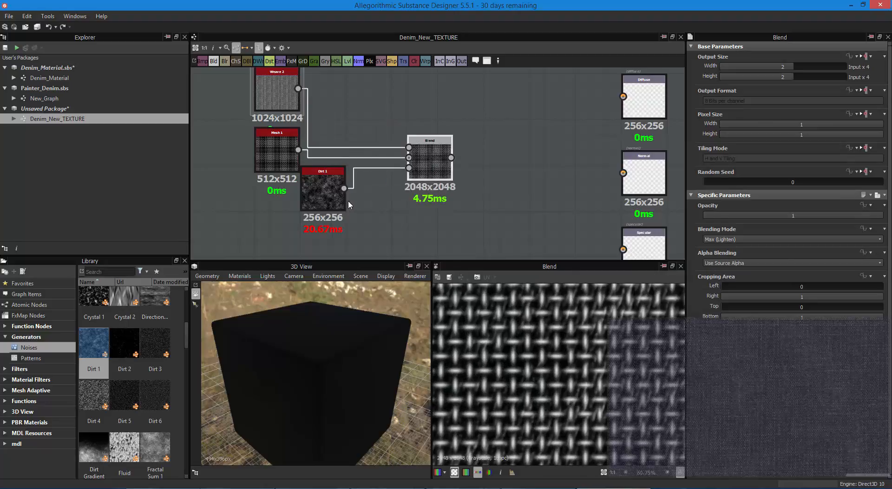
drag(335, 195, 289, 225)
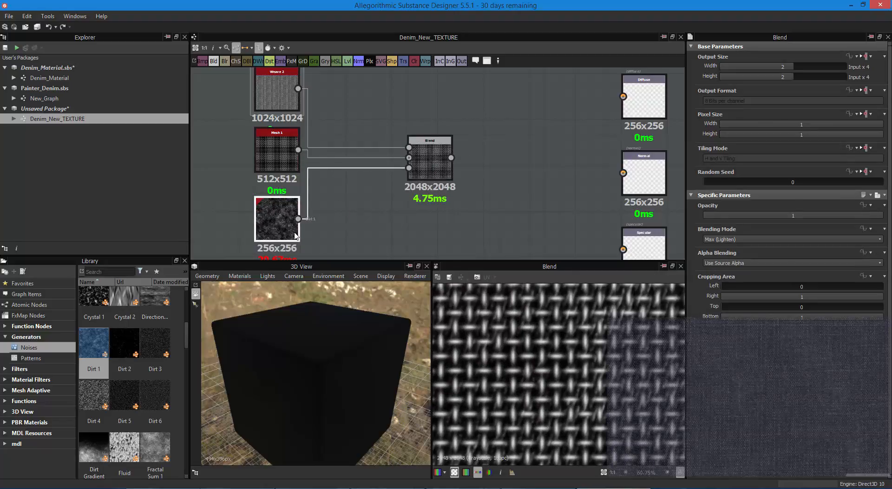
- Remove the link between Dirt 1 and the Blend node's opacity input and move the Blend node back toward the patterns
click(343, 169)
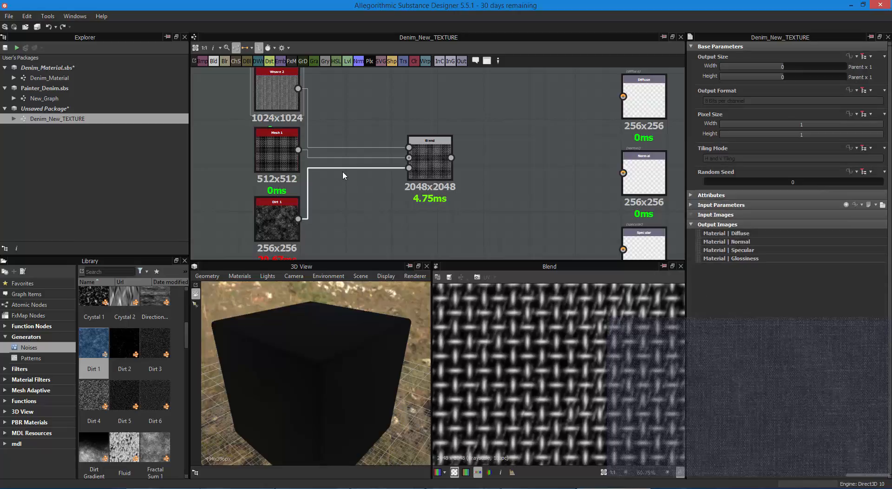
key(Delete)
drag(299, 219, 409, 167)
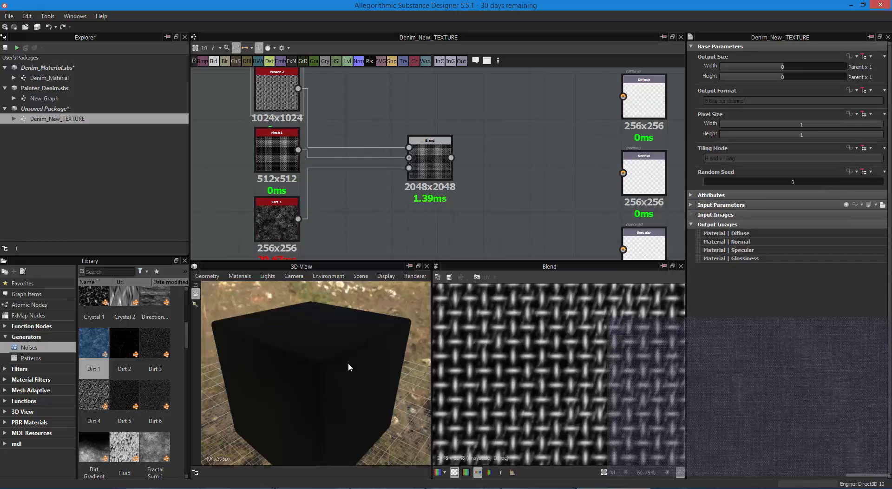
click(309, 196)
key(Delete)
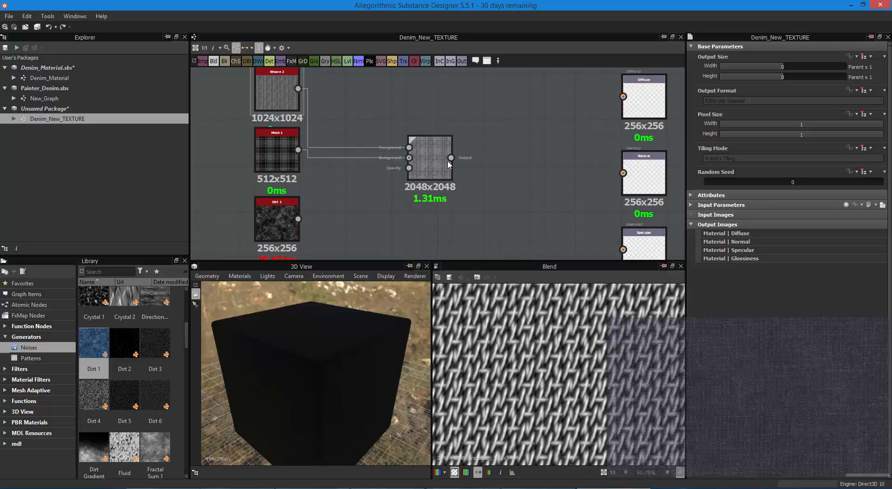
drag(437, 161, 391, 131)
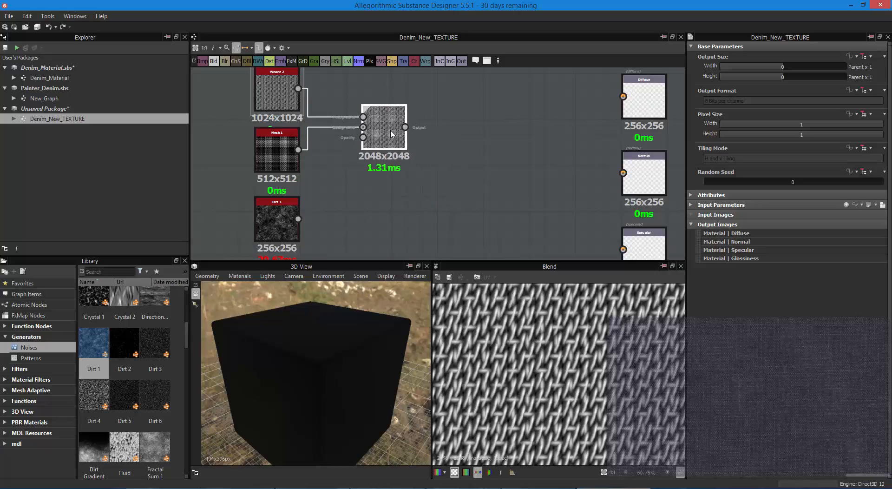
- Add a second Blend node that takes the first Blend's output as background, placed below and beyond it
click(214, 61)
drag(461, 149, 489, 214)
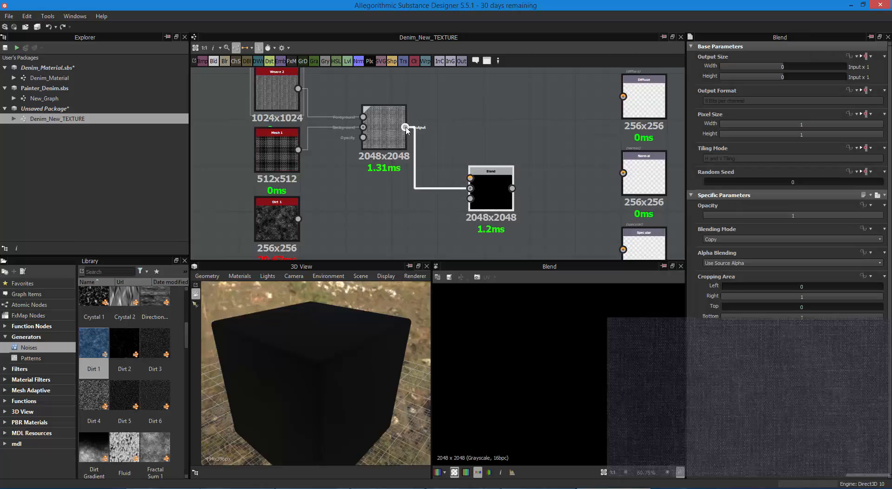
mouse_move(474, 194)
mouse_down()
mouse_move(489, 194)
mouse_move(461, 195)
mouse_up()
- Connect Dirt 1 to the second Blend node's foreground input and arrange Dirt 1 between the two Blend nodes
drag(278, 221, 431, 102)
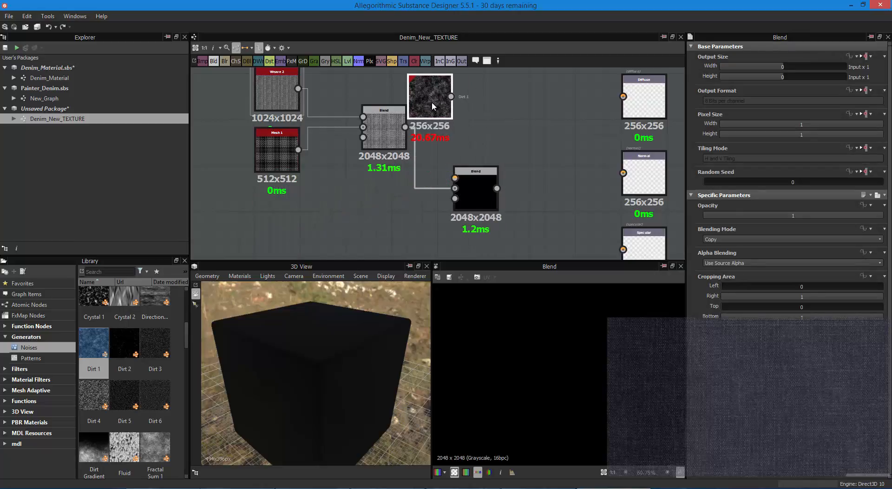
click(385, 131)
drag(385, 131, 355, 131)
drag(451, 97, 455, 178)
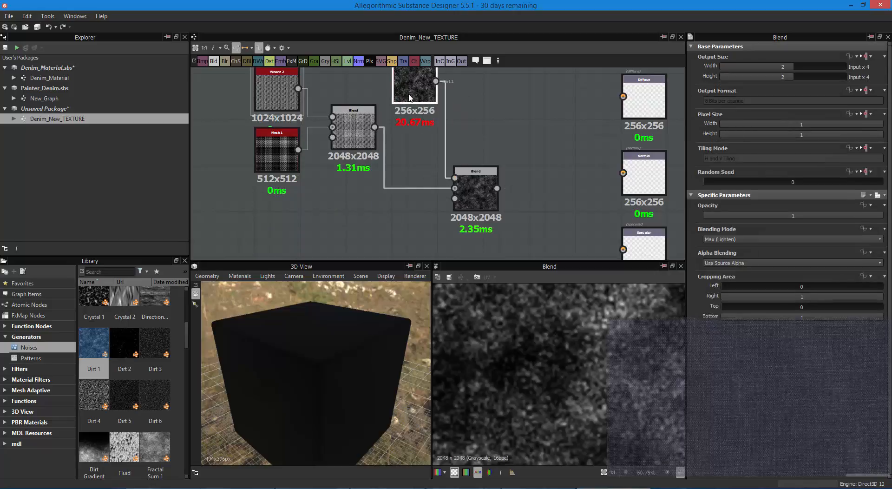
drag(432, 107, 415, 139)
drag(469, 199, 498, 163)
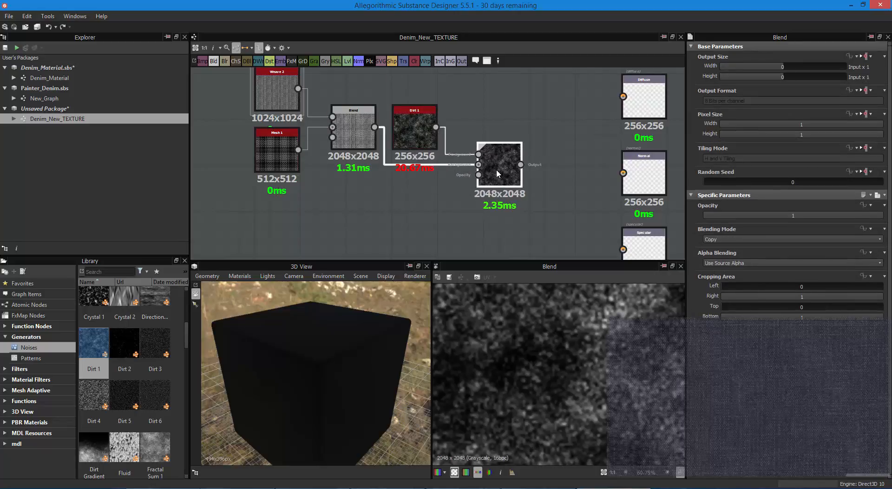
- Try the Add (Linear Dodge), Subtract and Add Sub blending modes on the second Blend node
click(736, 263)
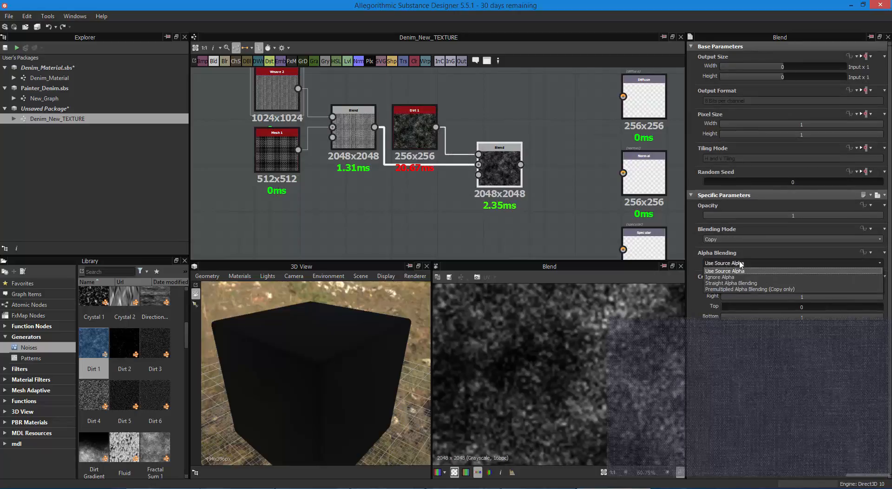
click(730, 240)
click(726, 254)
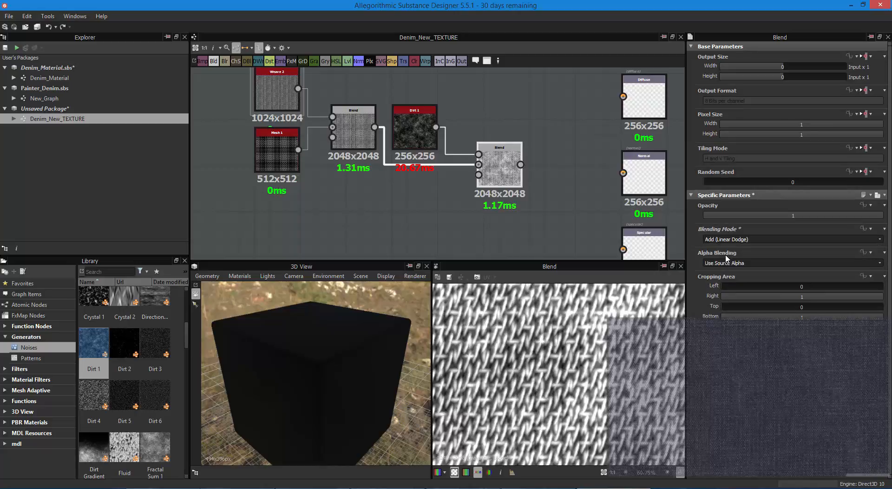
click(729, 239)
click(732, 261)
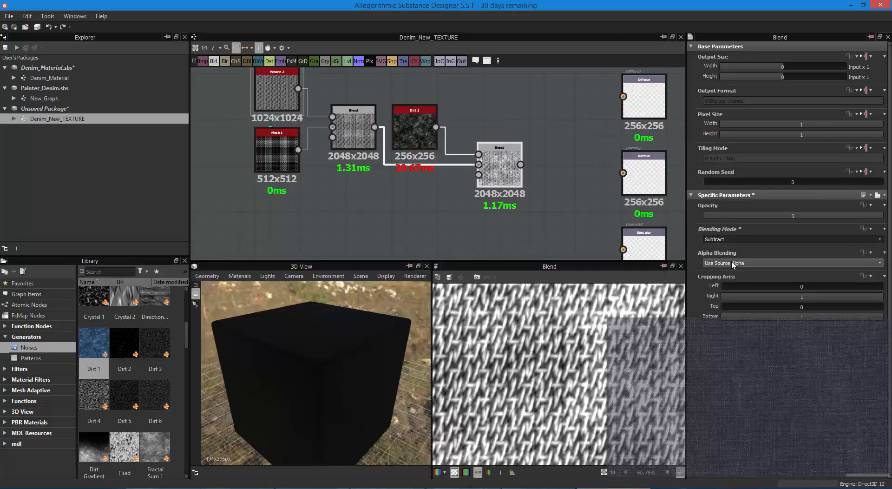
click(729, 239)
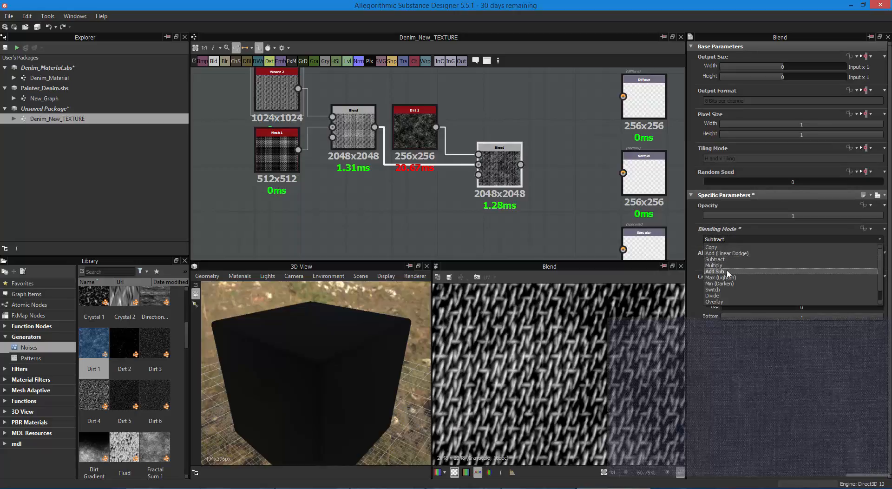
click(729, 275)
- Try the Min (Darken) and Max (Lighten) blending modes on the second Blend node and view the whole result
click(729, 240)
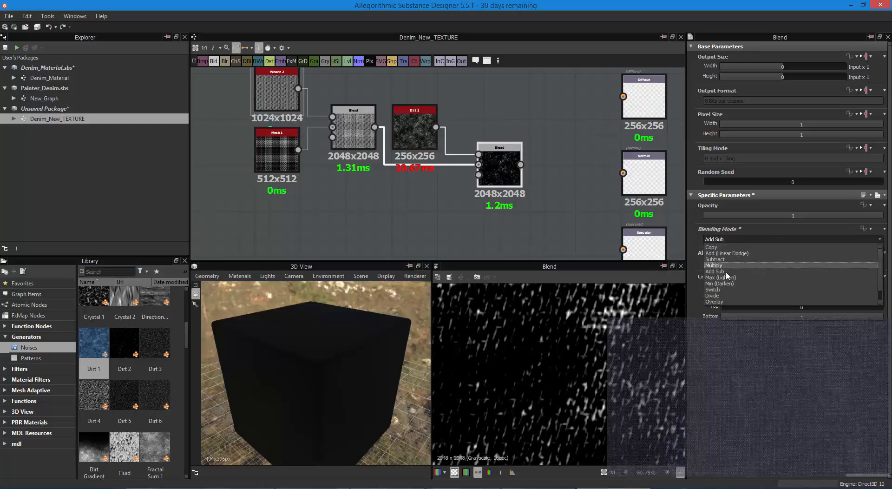
click(728, 287)
click(729, 239)
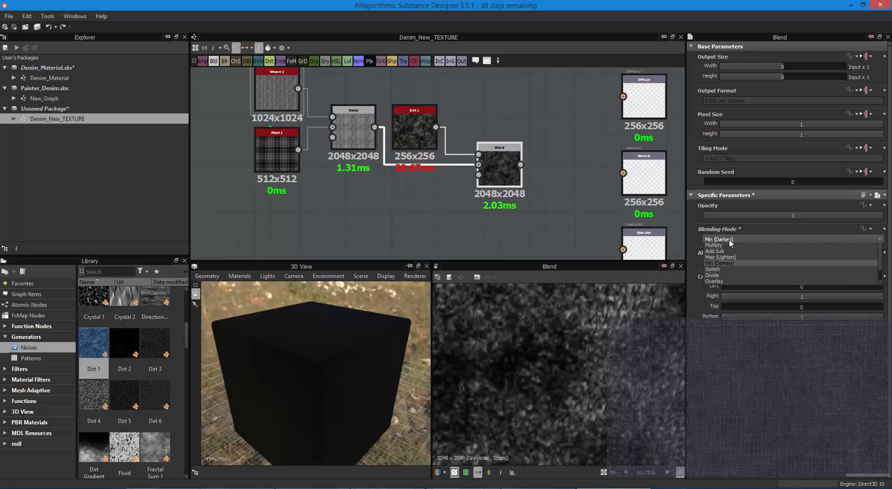
click(728, 280)
scroll(535, 218, down, 2)
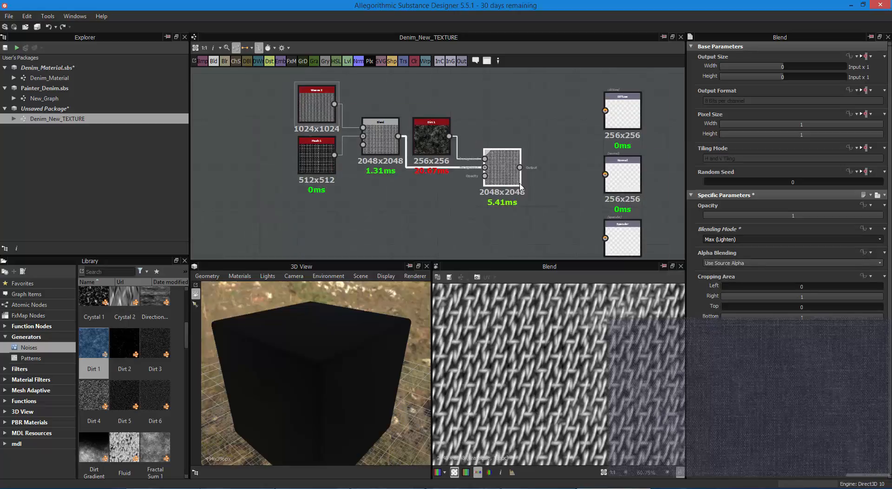
scroll(558, 348, down, 4)
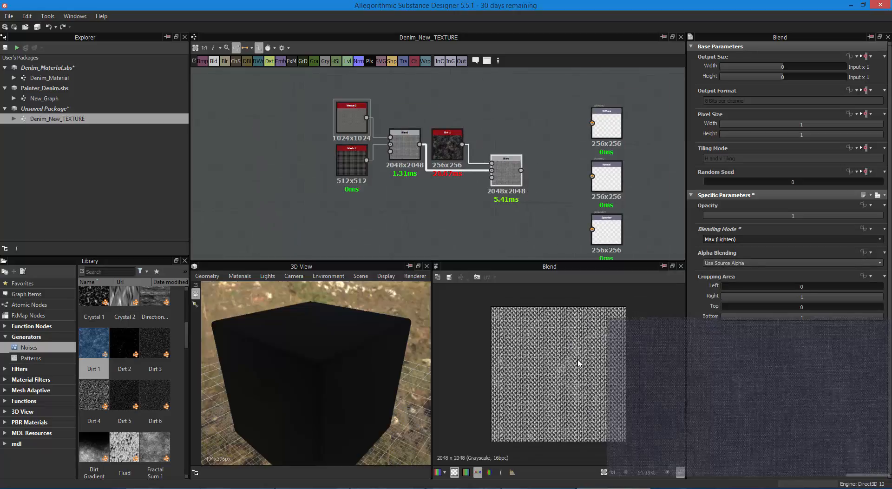
- Compare the Switch mode on the second Blend node, then set its blending mode to Subtract
click(724, 241)
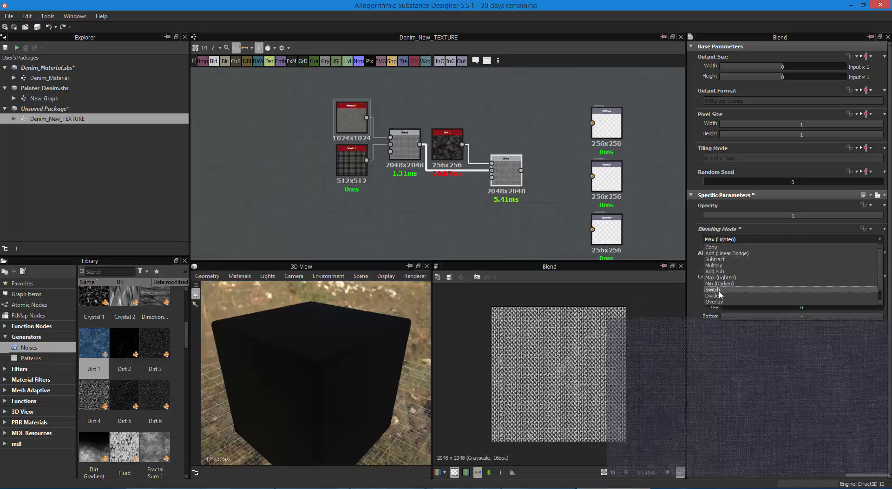
click(719, 293)
click(718, 241)
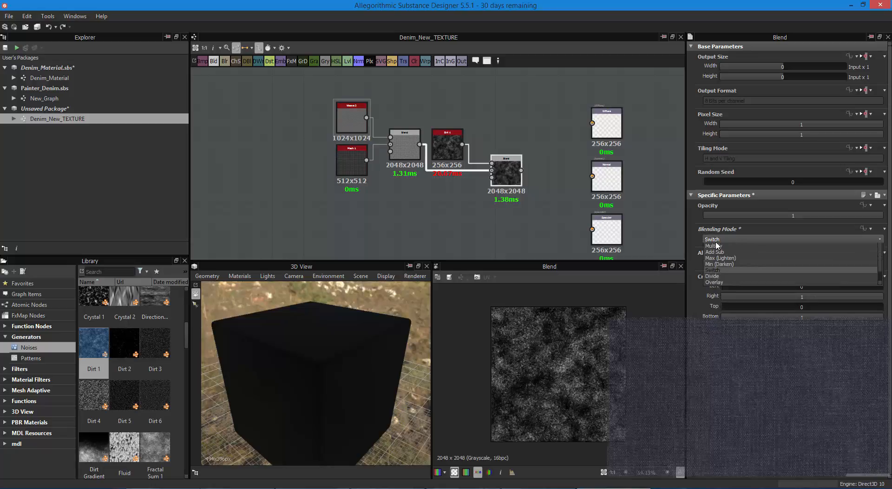
click(722, 260)
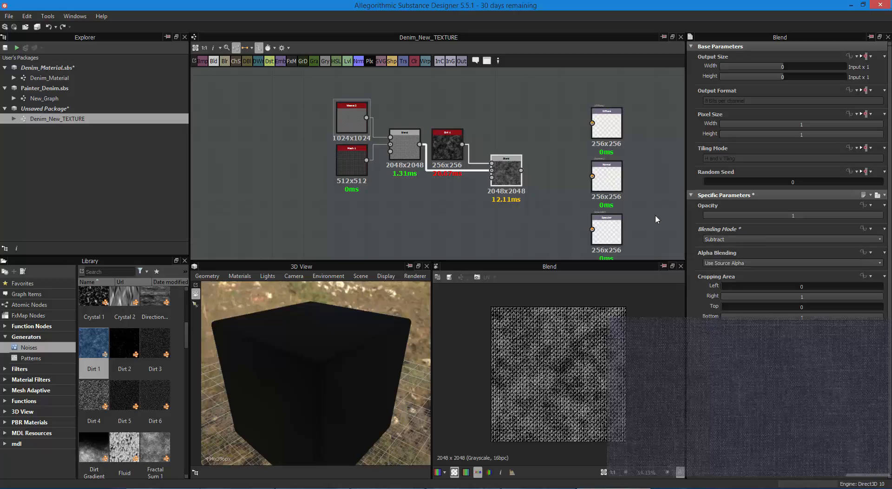
- Move the Dirt 1 node above the first Blend node and show its parameters and preview
drag(451, 153, 415, 99)
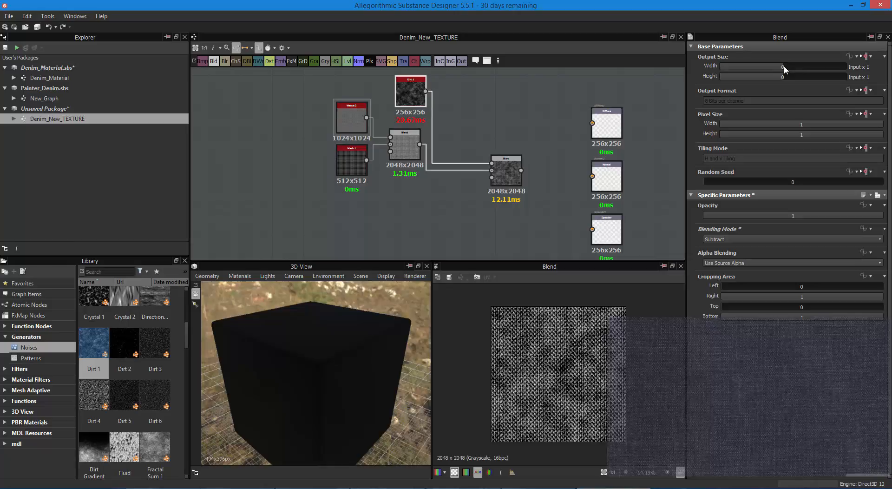
drag(784, 66, 785, 66)
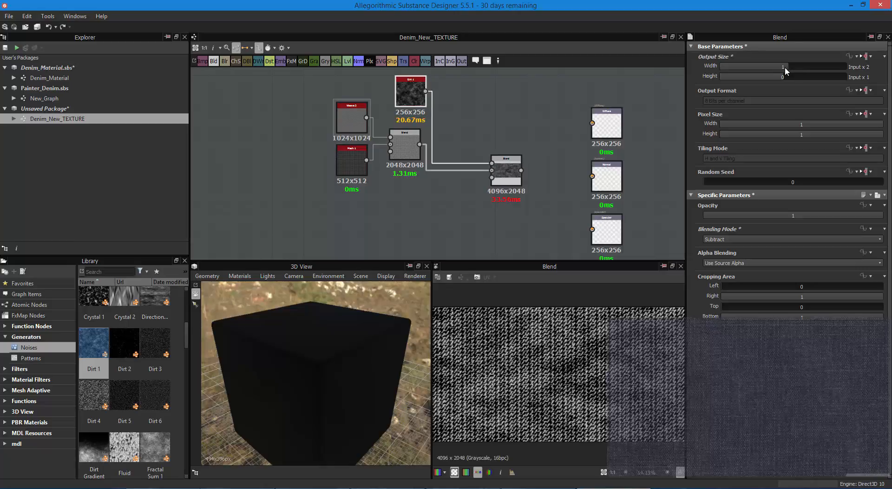
double_click(415, 104)
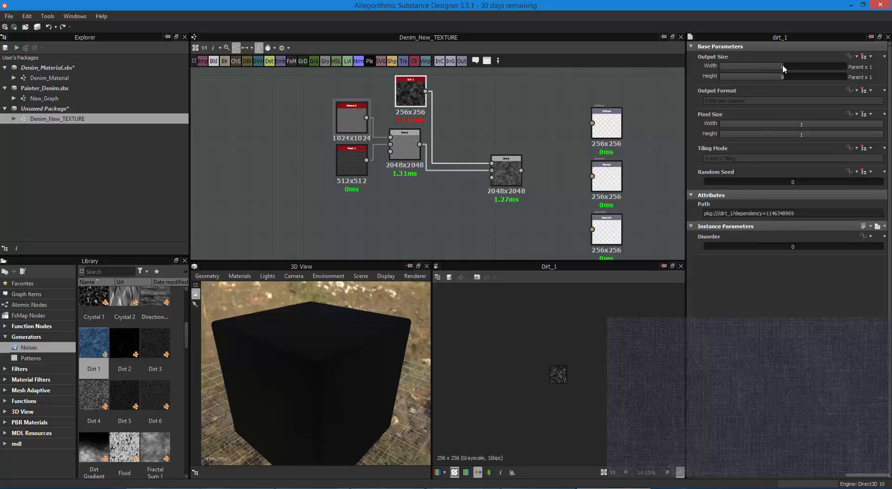
- Set the Dirt 1 node's output width and height to 2 (Parent x 4) and preview the second Blend node
drag(784, 66, 786, 78)
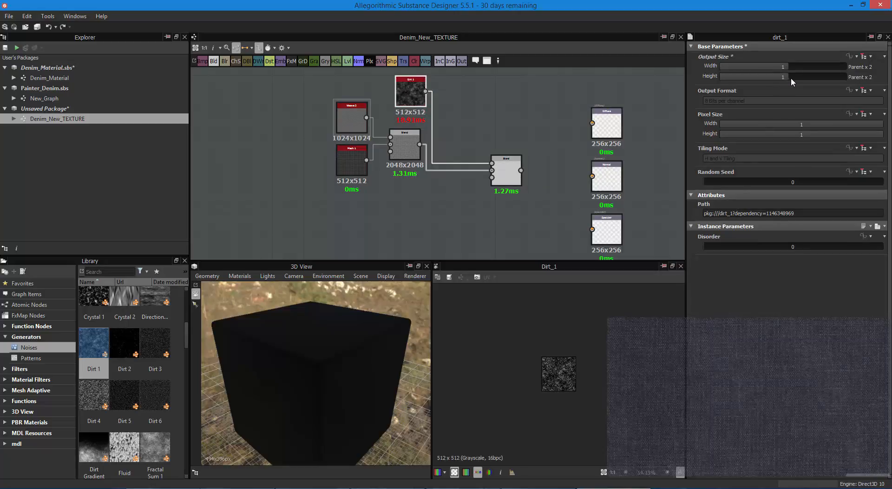
click(793, 67)
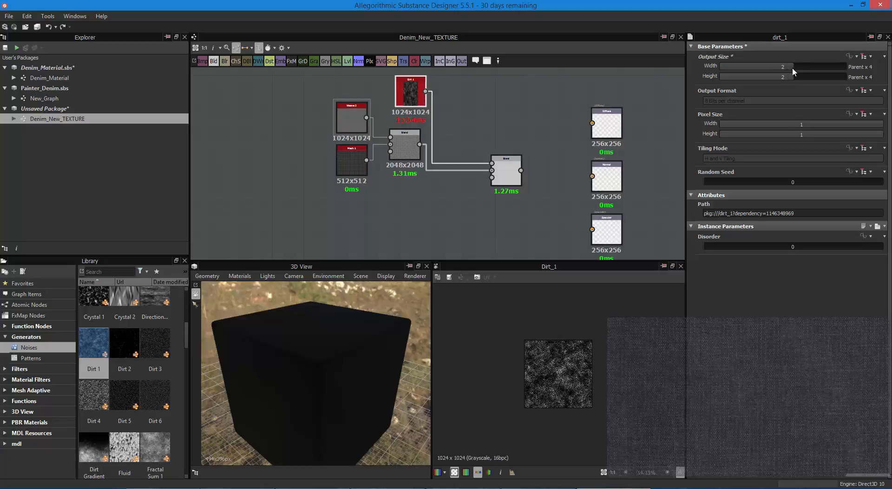
click(509, 179)
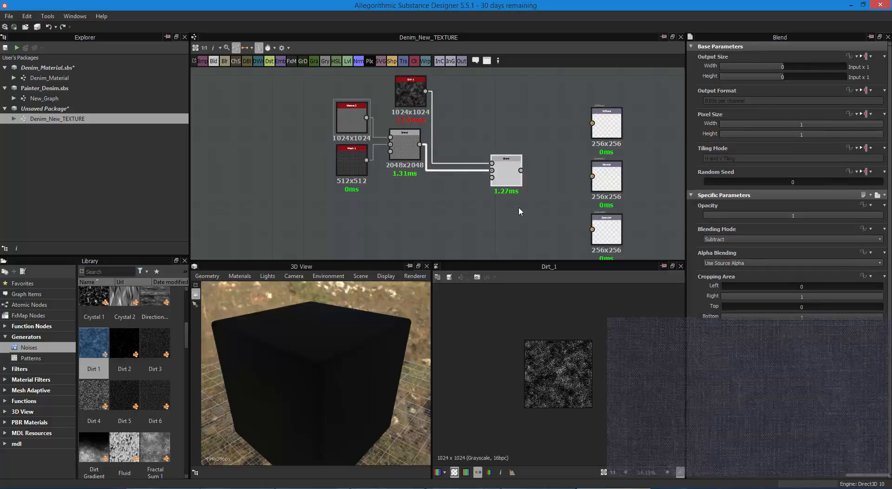
double_click(516, 181)
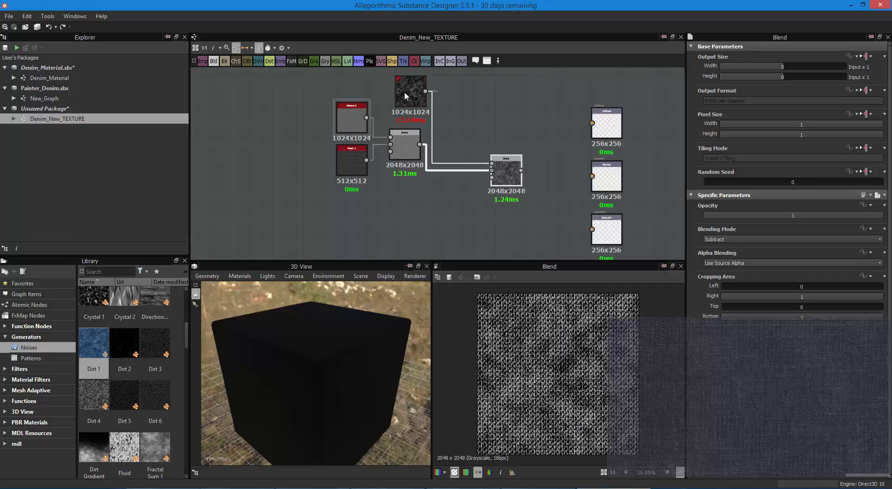
- Insert a Transformation 2D node between Dirt 1 and the second Blend node's foreground input
drag(405, 97, 422, 106)
click(475, 108)
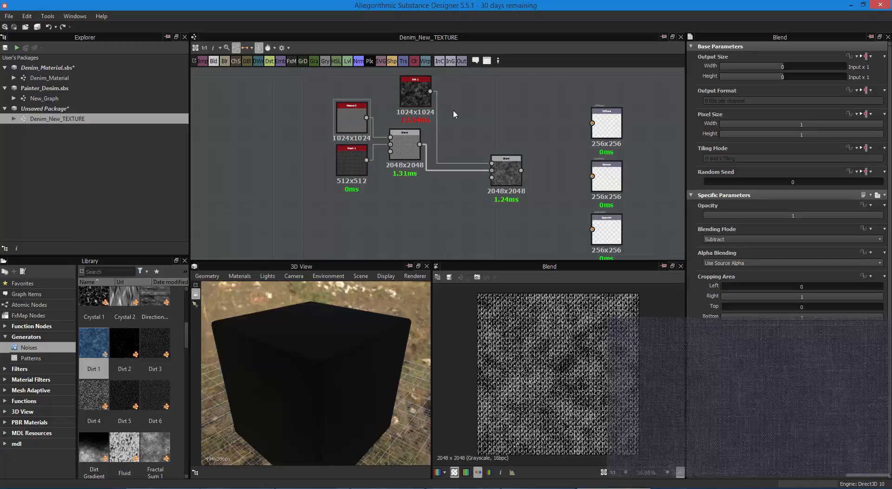
right_click(453, 110)
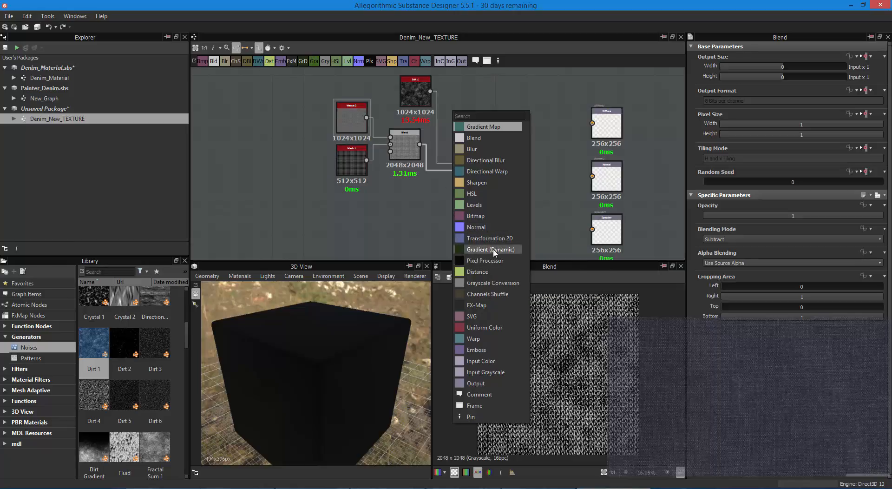
key(Escape)
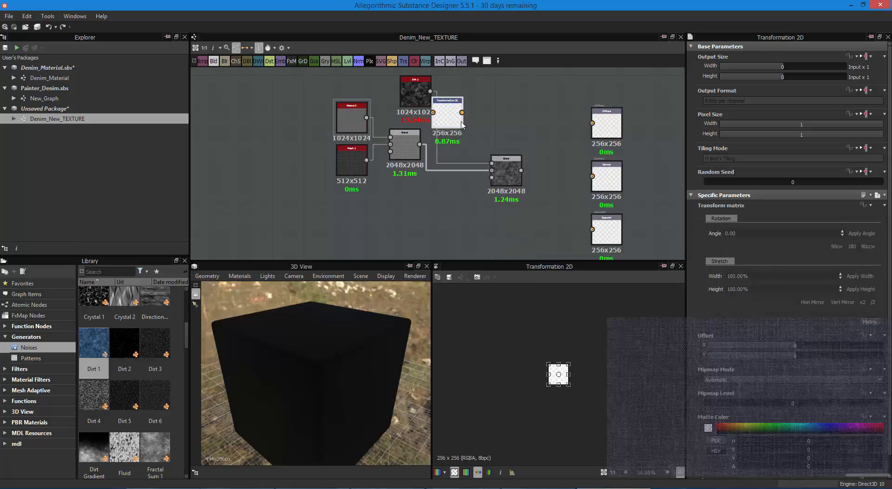
drag(449, 120, 469, 126)
scroll(469, 126, up, 1)
drag(422, 84, 496, 170)
drag(470, 141, 457, 166)
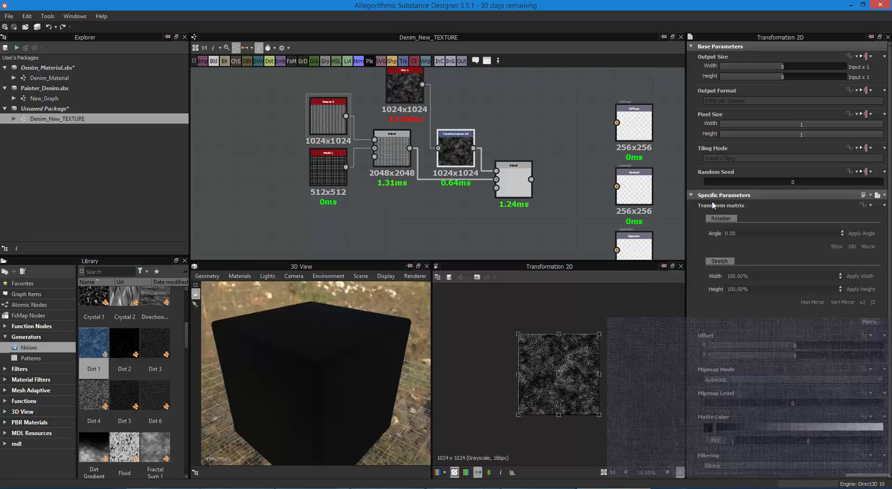
click(690, 196)
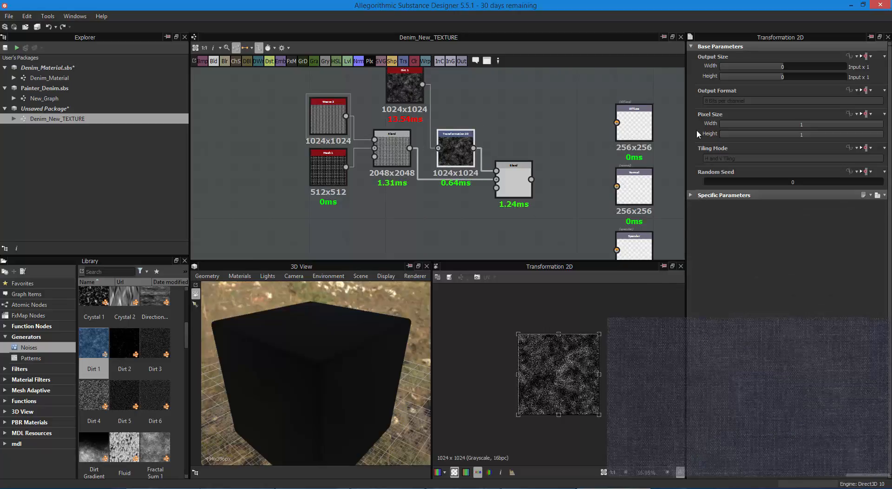
click(690, 195)
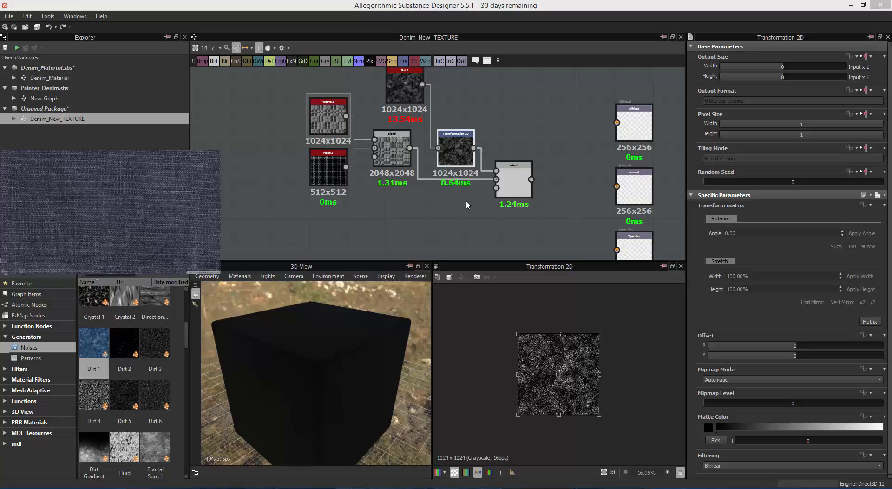
middle_drag(466, 200, 470, 204)
scroll(478, 201, down, 5)
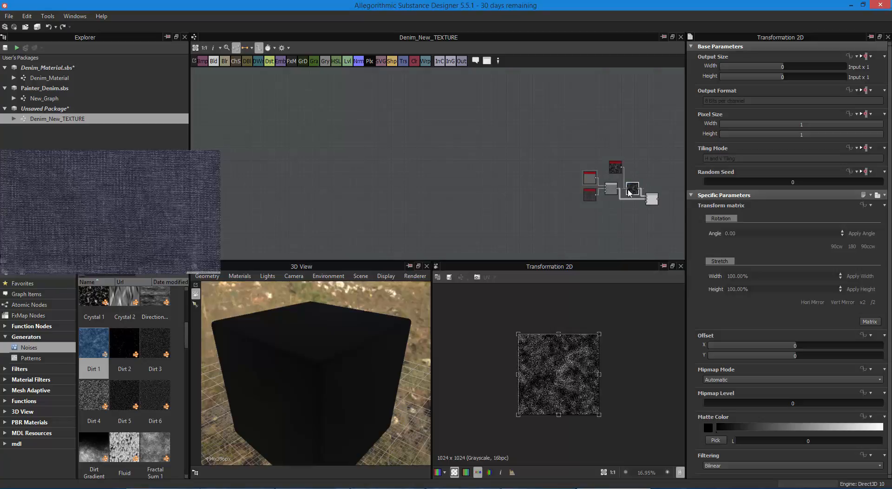
drag(581, 189, 406, 165)
click(195, 47)
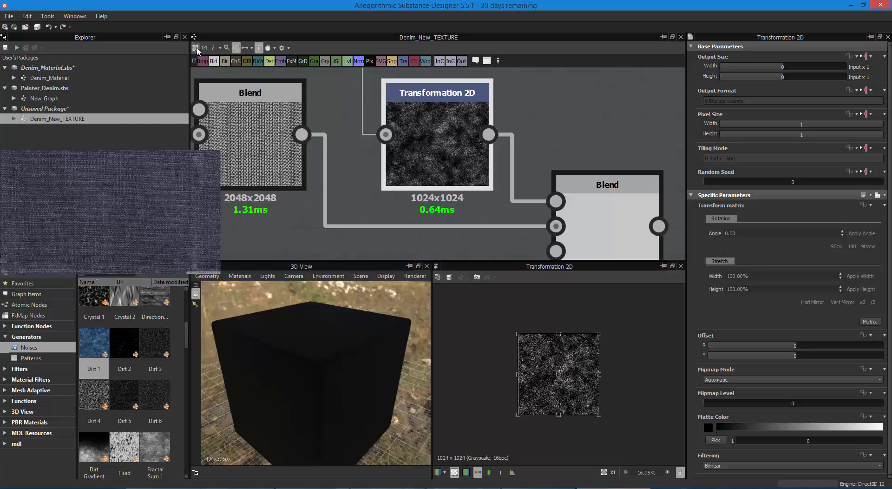
scroll(433, 154, down, 4)
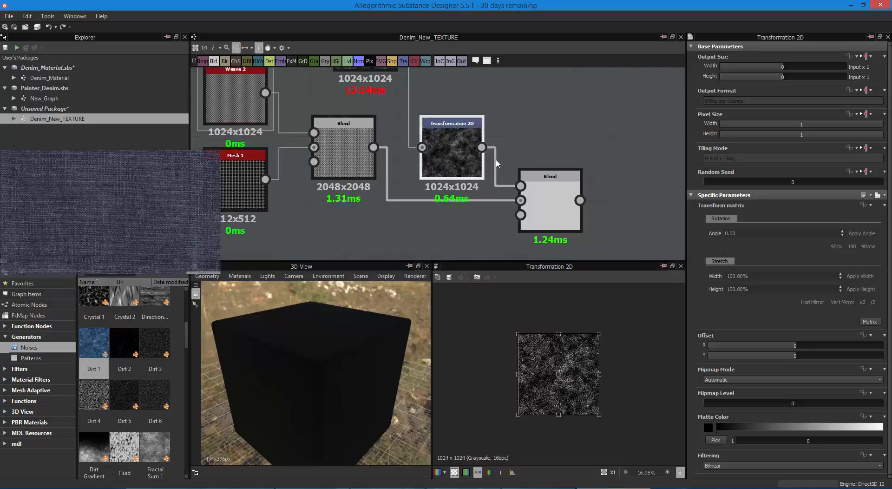
- Try x2 enlargements of the dirt in the Transformation 2D node, then scale it to half its original size and preview the second Blend
click(862, 302)
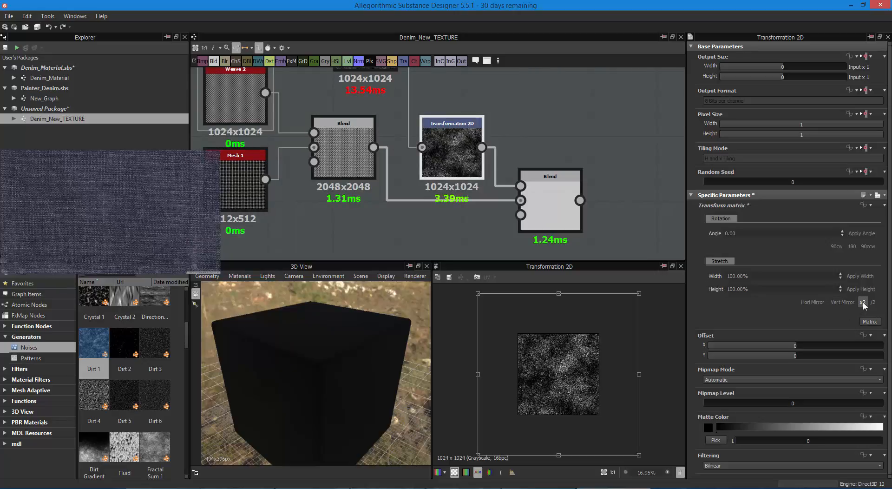
click(863, 302)
click(863, 302)
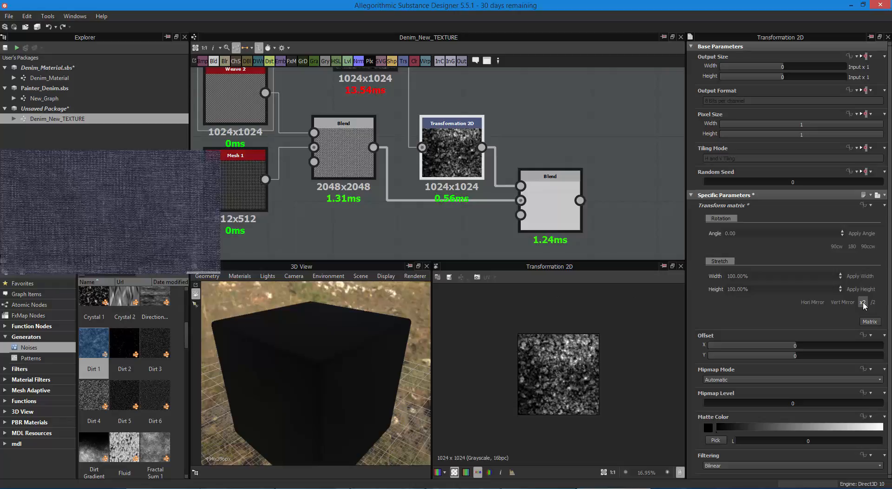
click(874, 302)
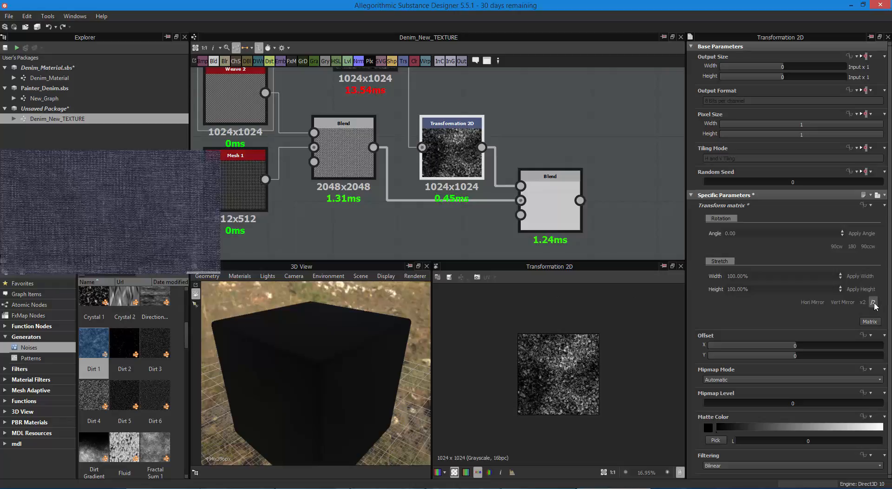
click(874, 303)
click(874, 302)
click(874, 302)
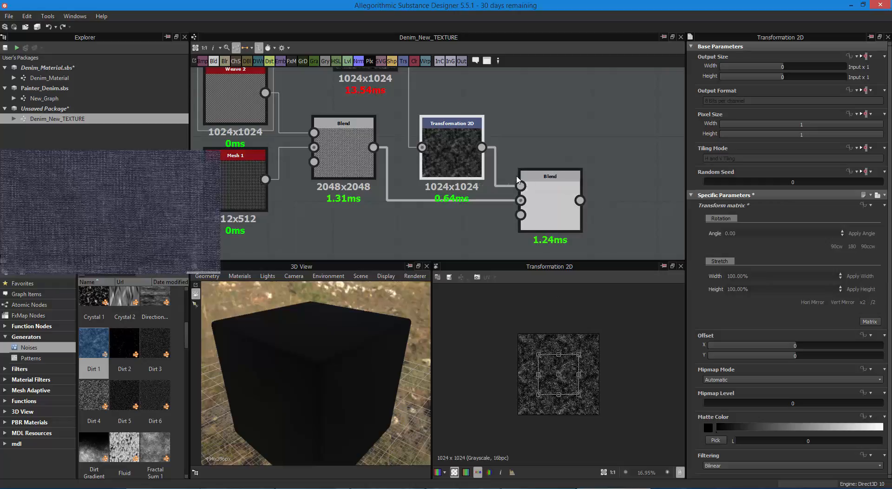
click(549, 230)
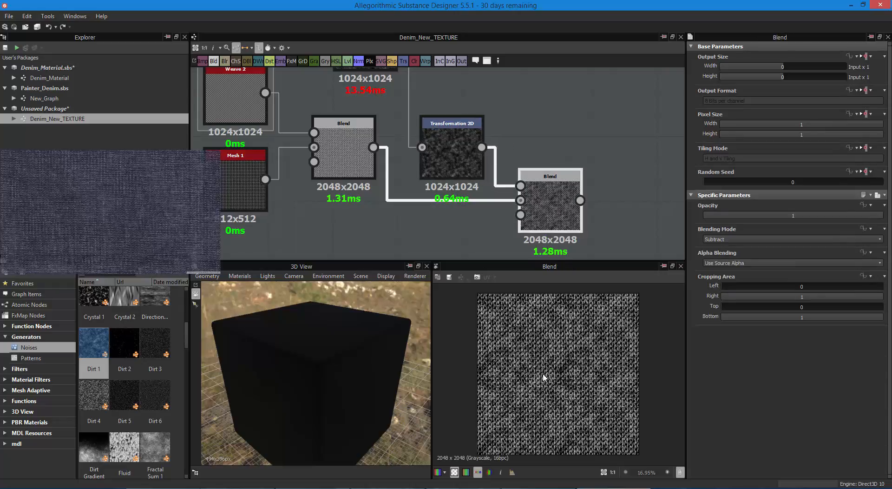
- Try halving the dirt pattern once more, compare it in the second Blend node, then scale it back by x2
click(444, 176)
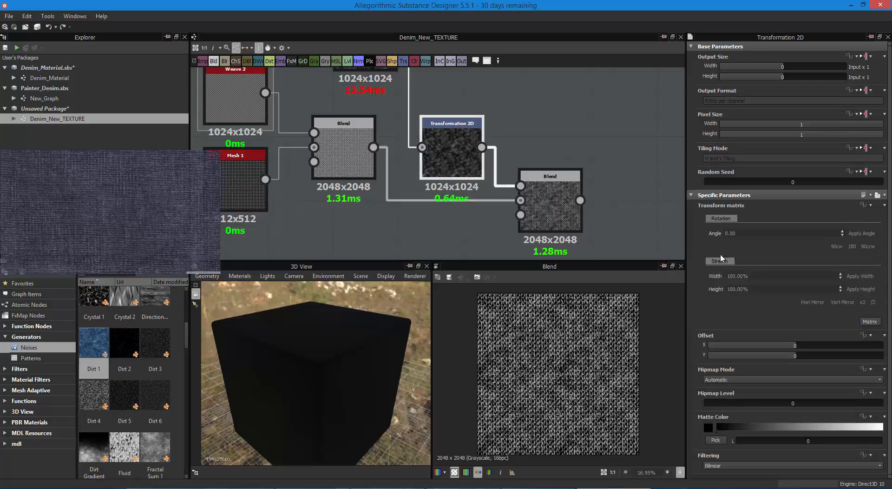
click(873, 302)
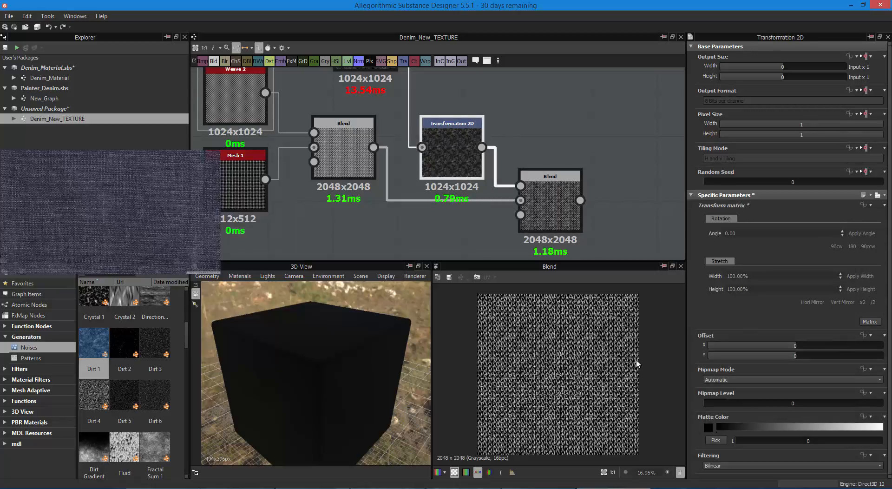
click(549, 204)
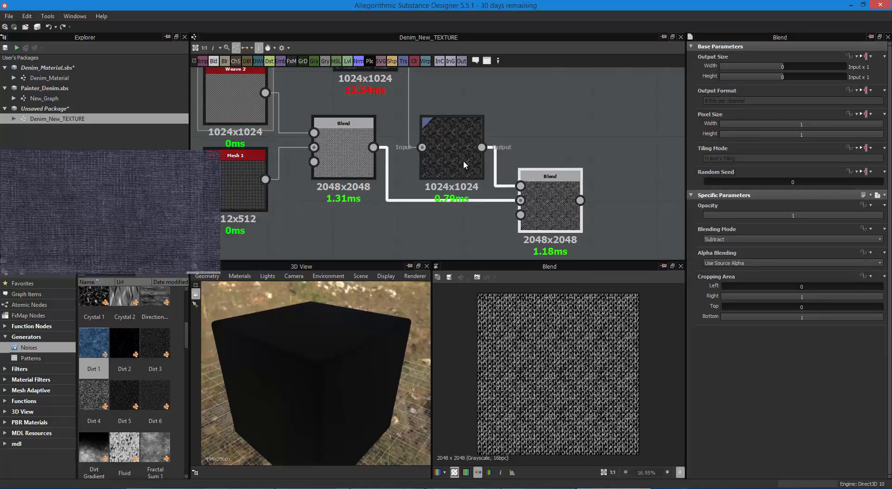
drag(464, 161, 463, 140)
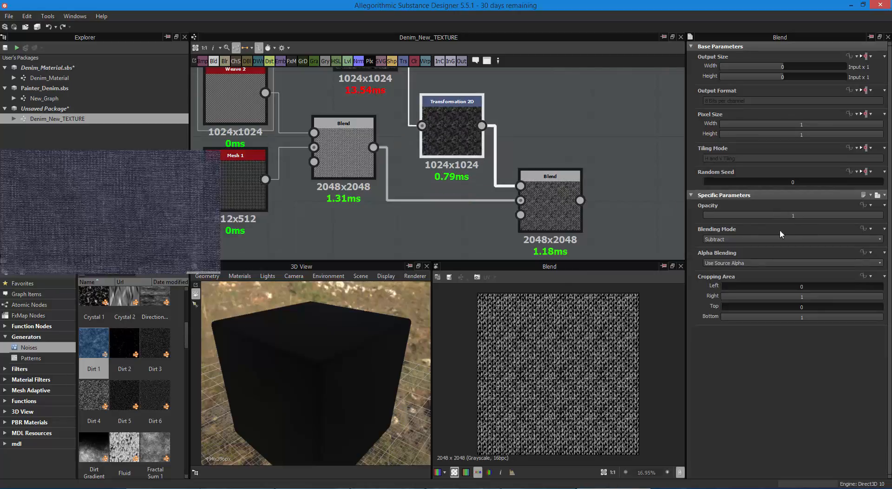
double_click(459, 149)
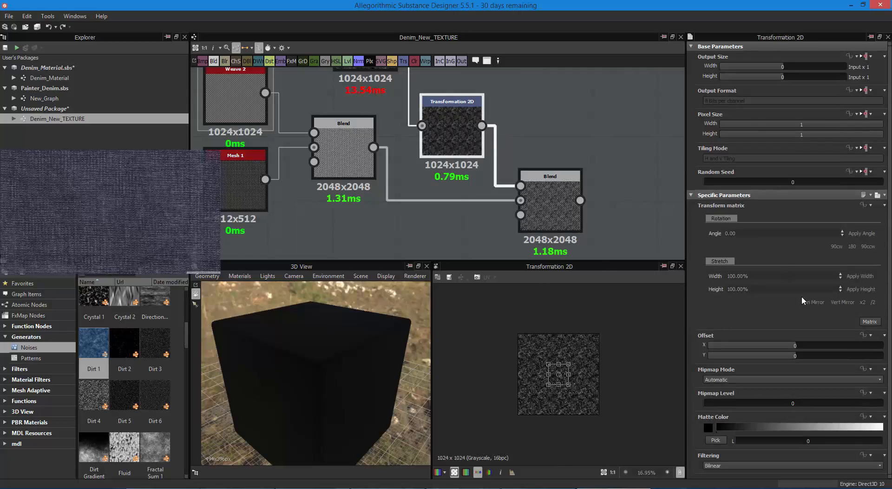
click(863, 304)
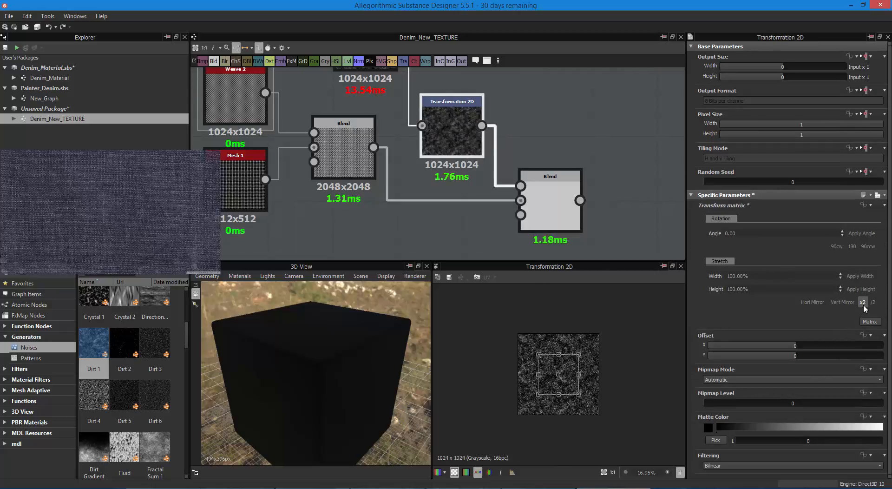
- Apply the horizontal and vertical mirror options to the dirt pattern in the Transformation 2D node
click(816, 305)
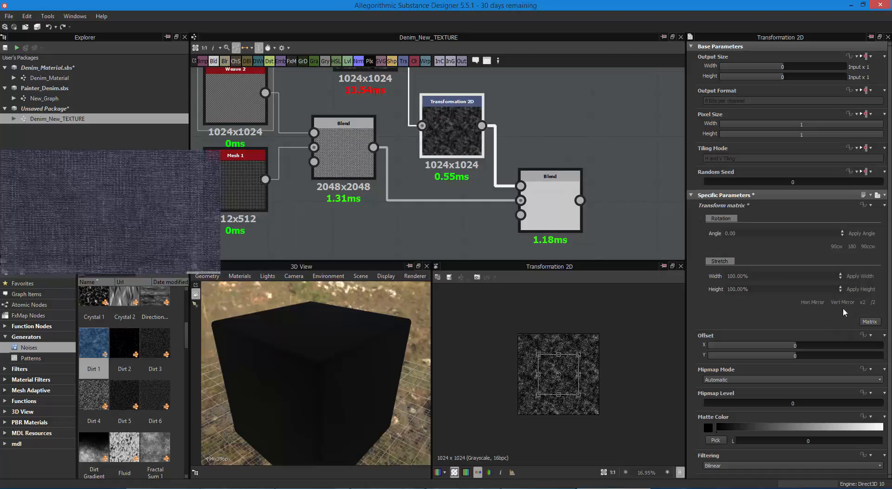
click(843, 303)
click(817, 303)
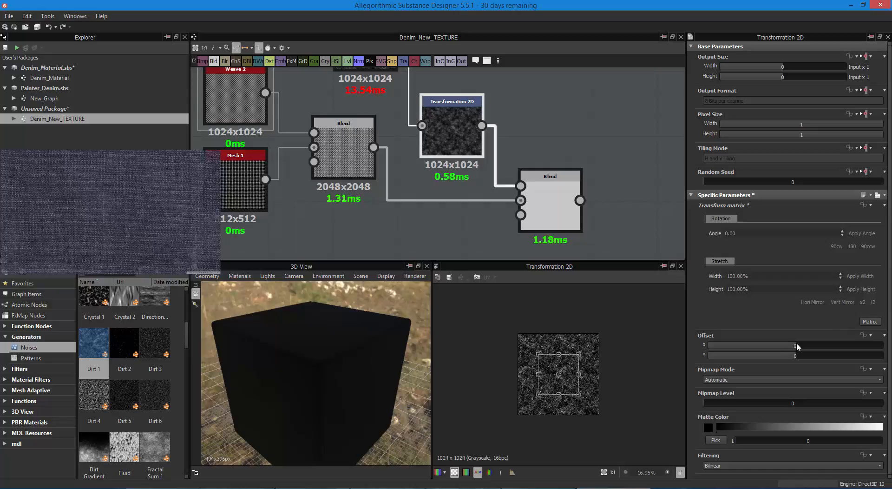
mouse_move(798, 346)
mouse_down()
mouse_move(841, 344)
mouse_move(788, 344)
mouse_move(796, 351)
mouse_up()
drag(746, 402, 688, 406)
scroll(706, 381, down, 1)
scroll(705, 381, up, 1)
mouse_move(706, 336)
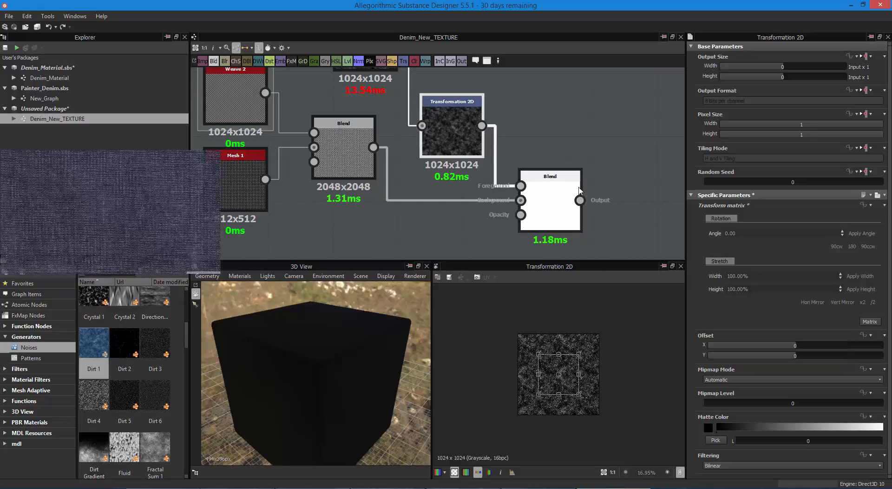
- Align Transformation 2D beside Dirt 1, level the second Blend with the first, and space Weave 2 and Mesh 1 further apart vertically
scroll(584, 189, down, 2)
drag(459, 117, 447, 111)
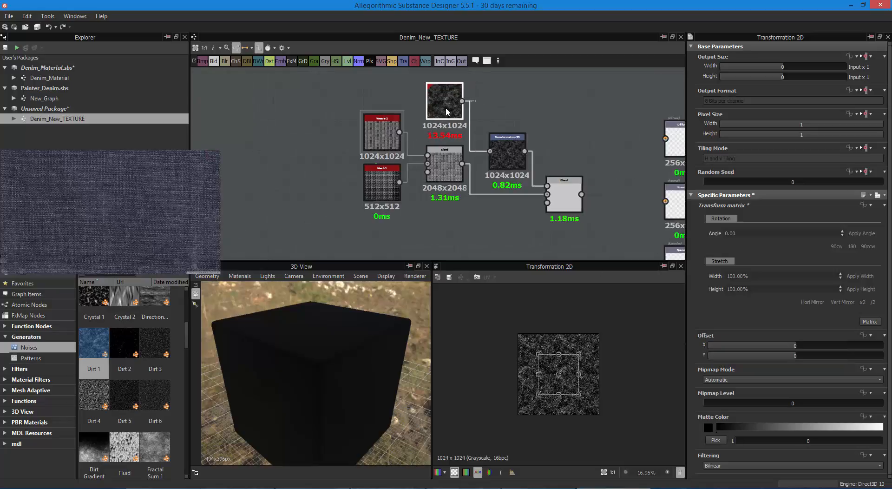
drag(502, 160, 500, 110)
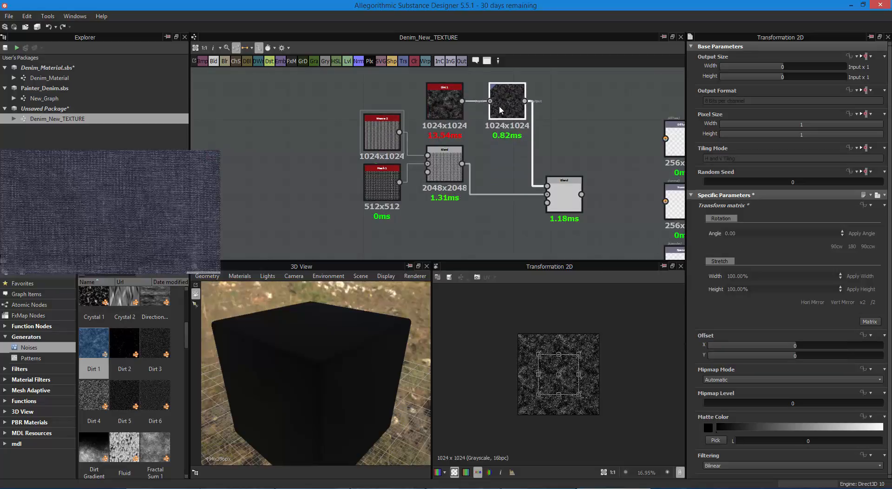
drag(566, 201, 571, 170)
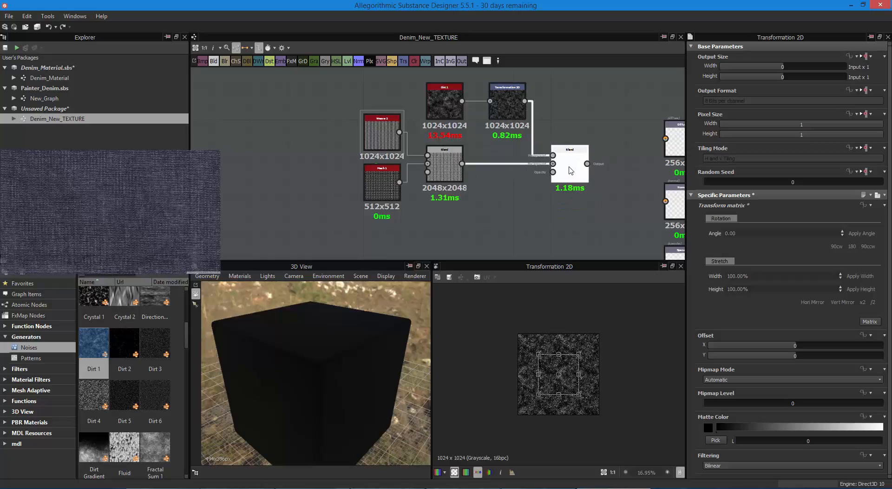
mouse_move(379, 142)
mouse_down()
mouse_move(379, 121)
mouse_move(379, 134)
mouse_up()
drag(379, 187, 379, 194)
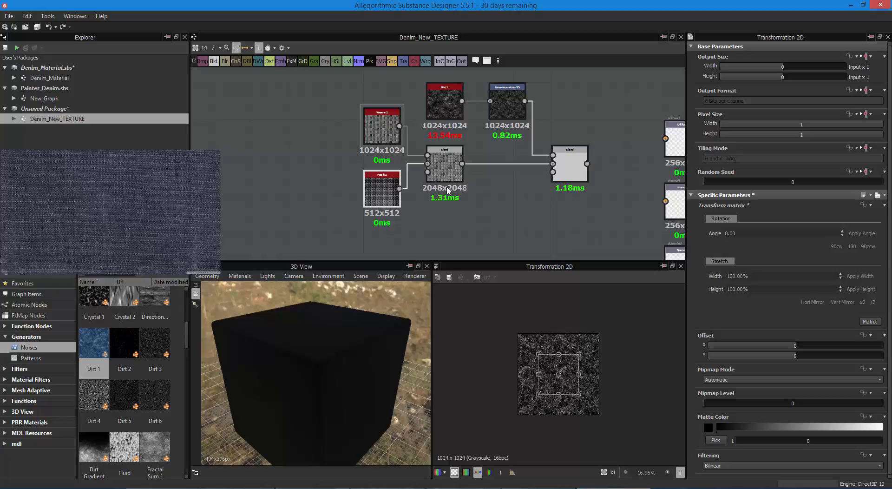
- Move the column of output nodes down so that Diffuse lines up with the second Blend node
middle_drag(619, 195, 532, 204)
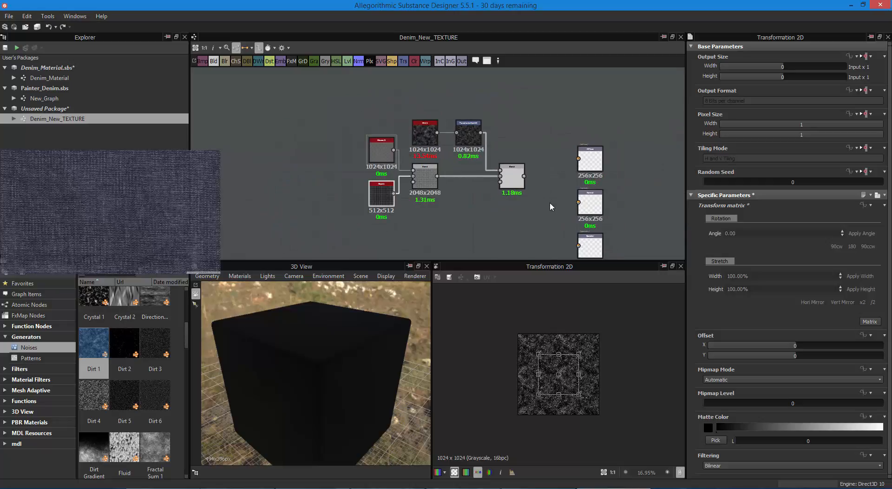
scroll(533, 183, down, 2)
drag(534, 94, 593, 270)
drag(558, 126, 559, 145)
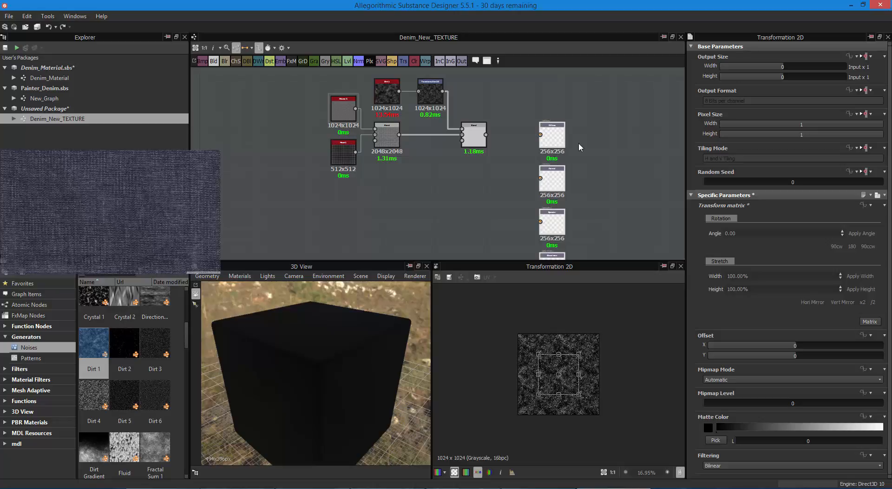
scroll(578, 143, up, 3)
middle_drag(596, 154, 633, 195)
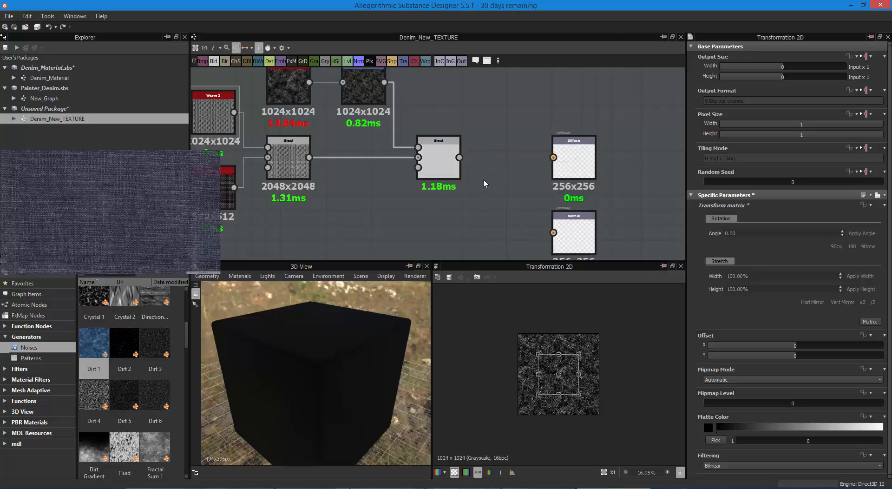
scroll(507, 179, up, 2)
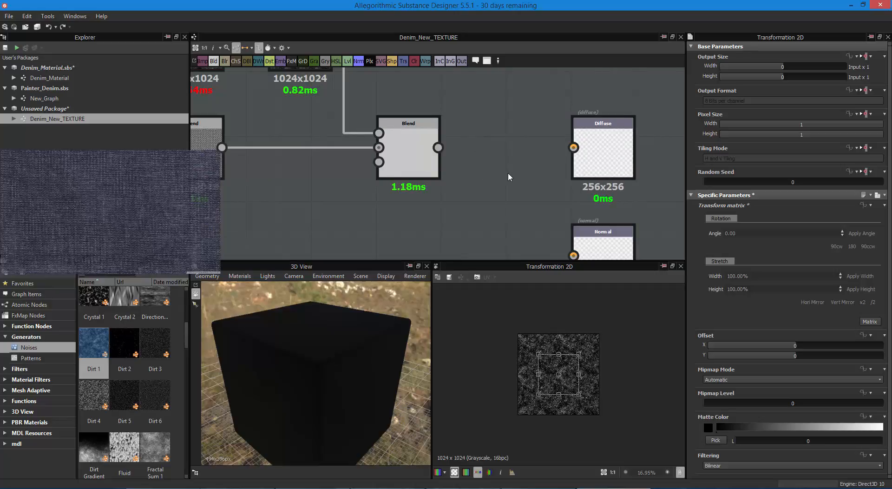
- Move the group of pattern nodes down so that the second Blend node lines up with the Normal output
middle_drag(514, 183, 542, 158)
scroll(542, 158, down, 5)
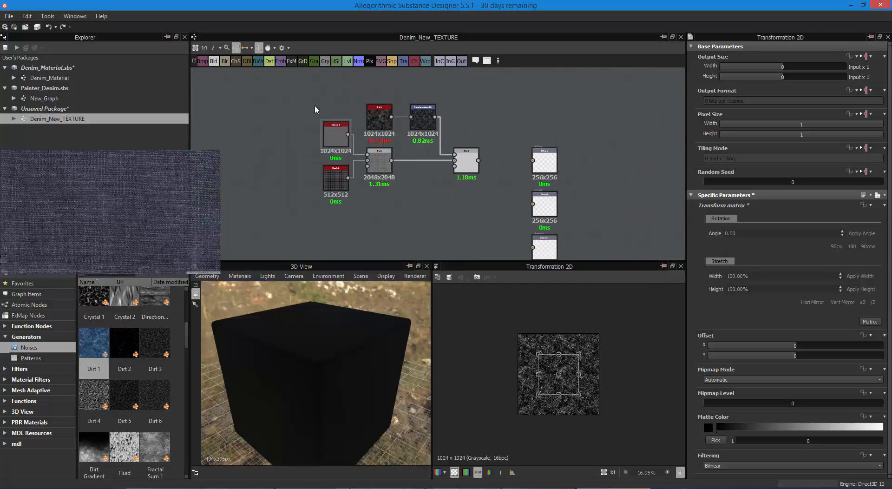
drag(314, 107, 439, 248)
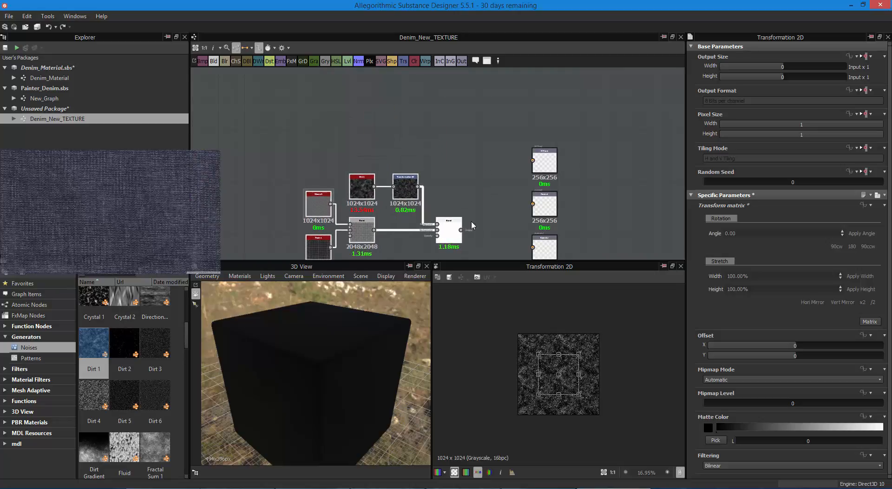
middle_drag(480, 211, 484, 164)
scroll(484, 164, up, 3)
scroll(506, 188, up, 2)
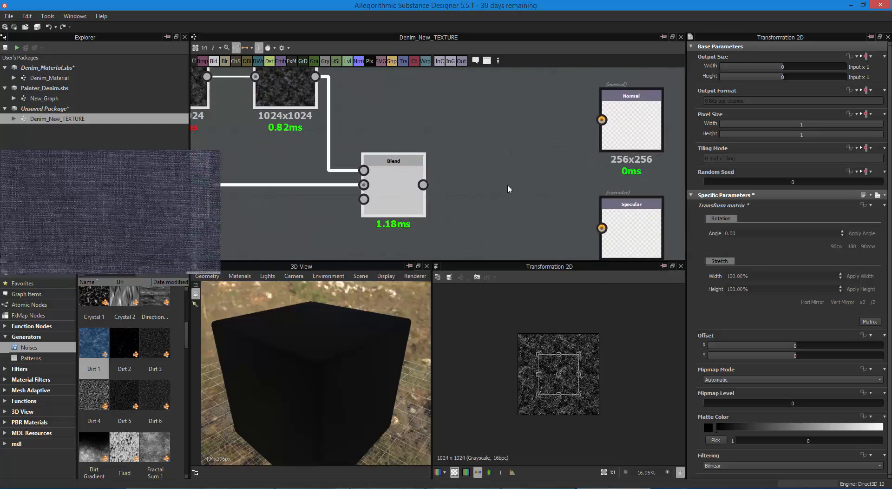
middle_drag(542, 157, 575, 185)
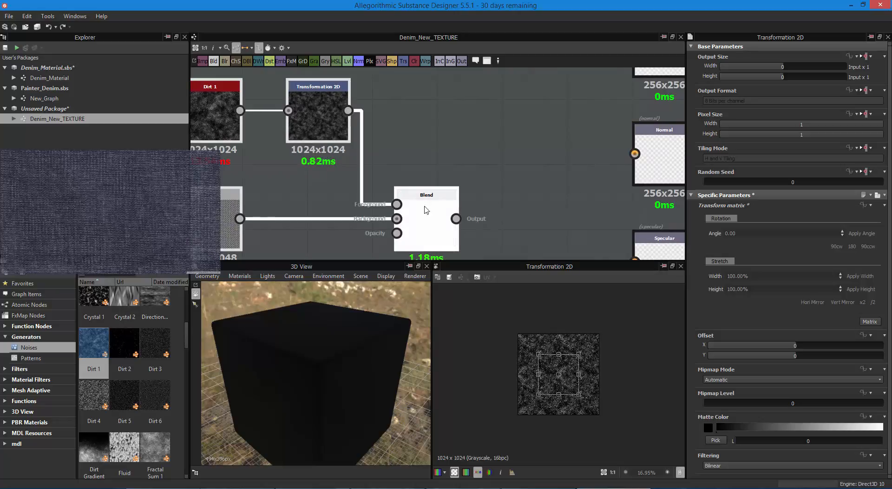
drag(418, 223, 420, 159)
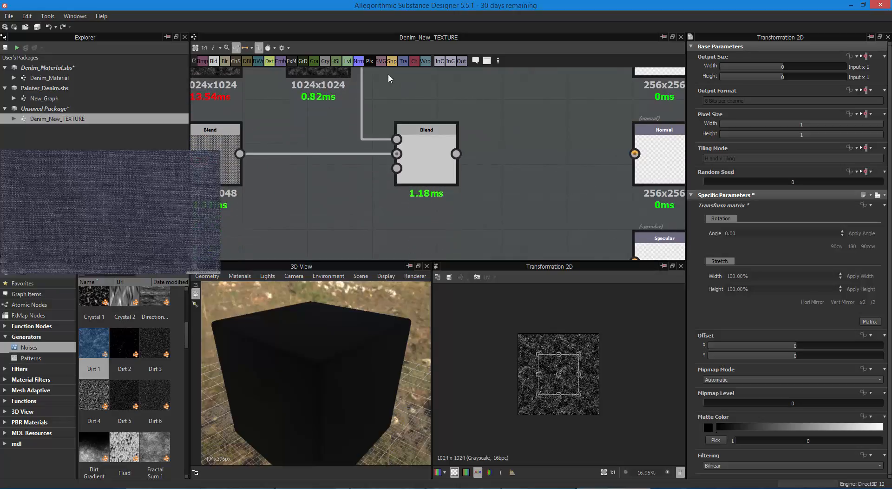
- Add a Normal node after the second Blend, feed it the blended pattern, and connect it to the Normal output
click(358, 61)
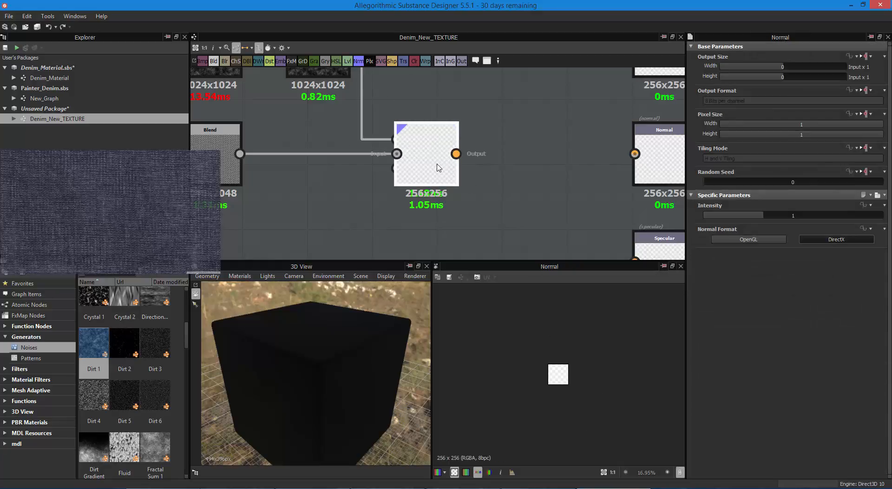
drag(437, 168, 545, 168)
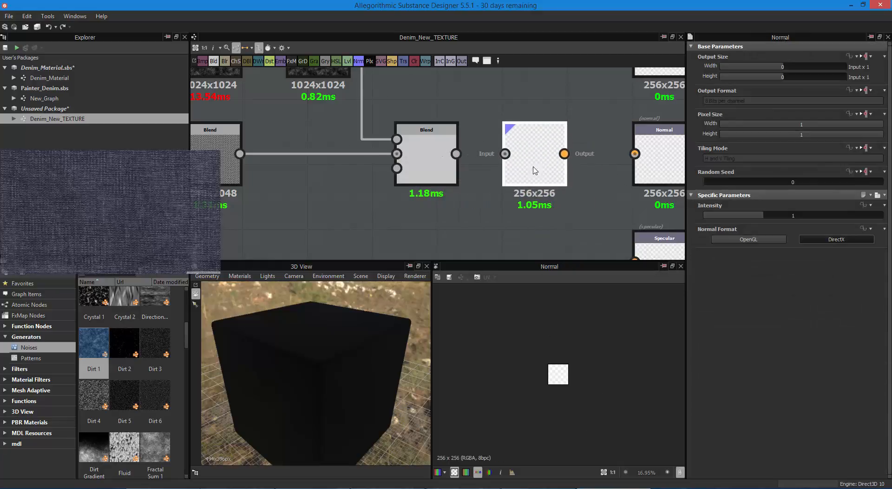
drag(456, 154, 505, 154)
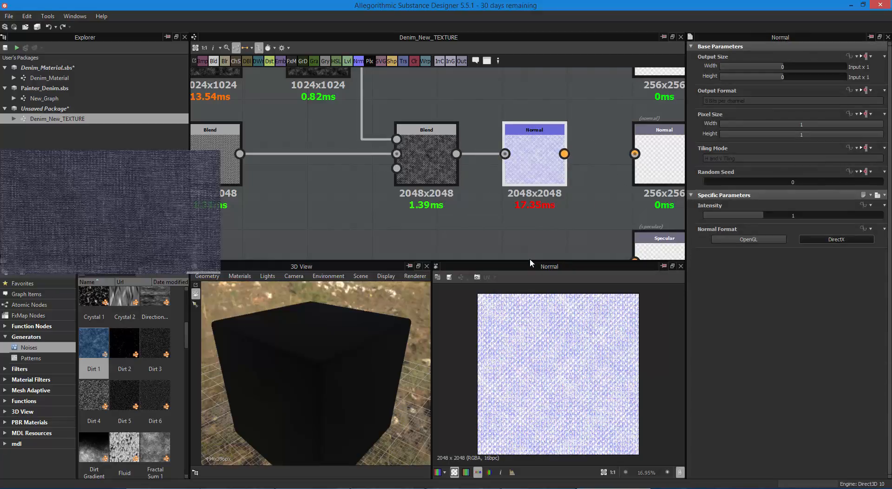
scroll(549, 366, up, 6)
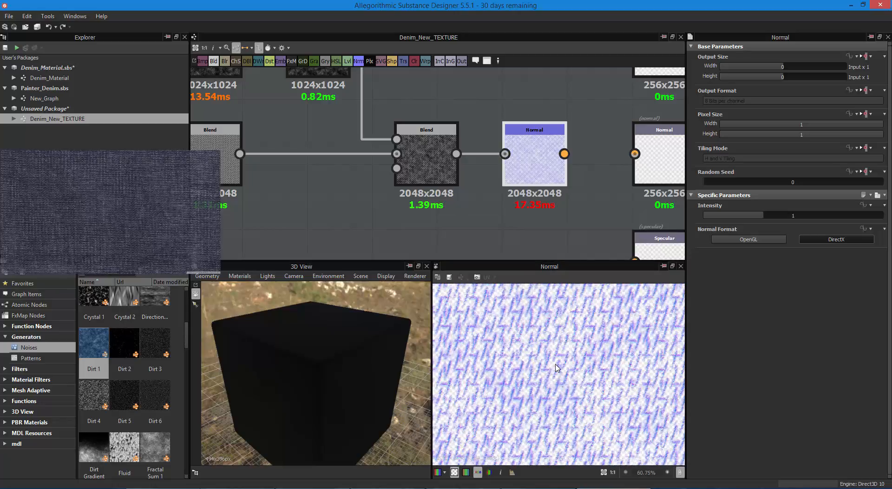
scroll(558, 368, down, 3)
drag(564, 154, 635, 154)
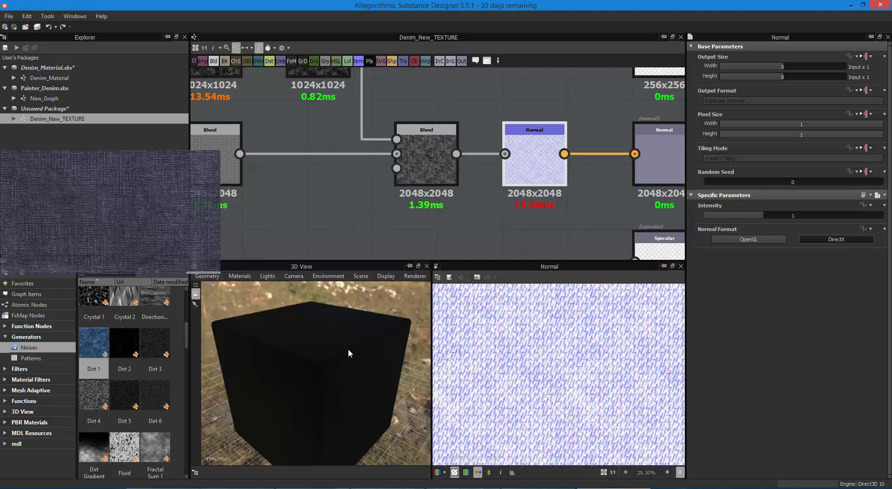
- Examine the normal detail up close on the 3D cube while changing the lighting direction
mouse_move(349, 350)
mouse_down()
mouse_move(310, 331)
mouse_move(362, 336)
mouse_move(365, 354)
mouse_up()
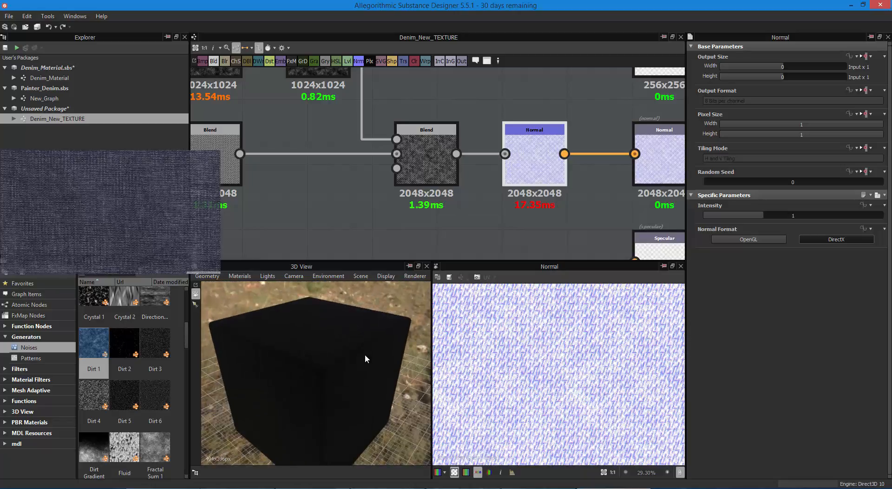
scroll(359, 348, up, 5)
scroll(359, 348, down, 2)
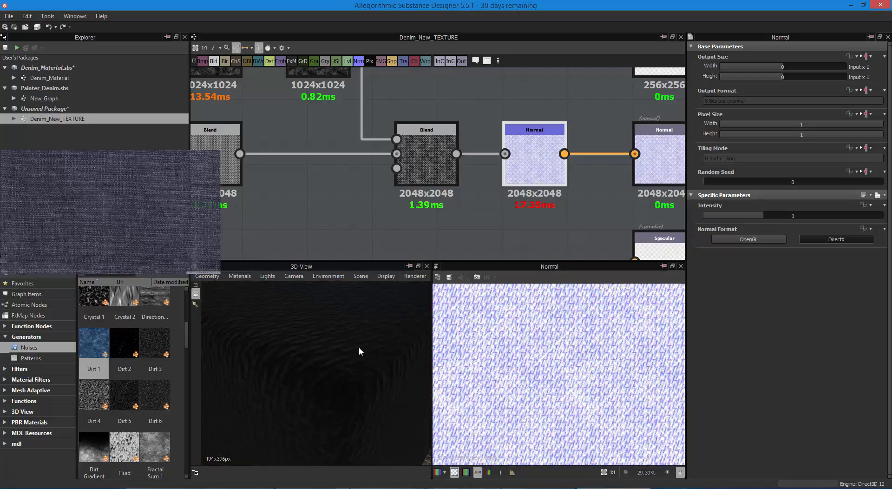
scroll(359, 347, down, 1)
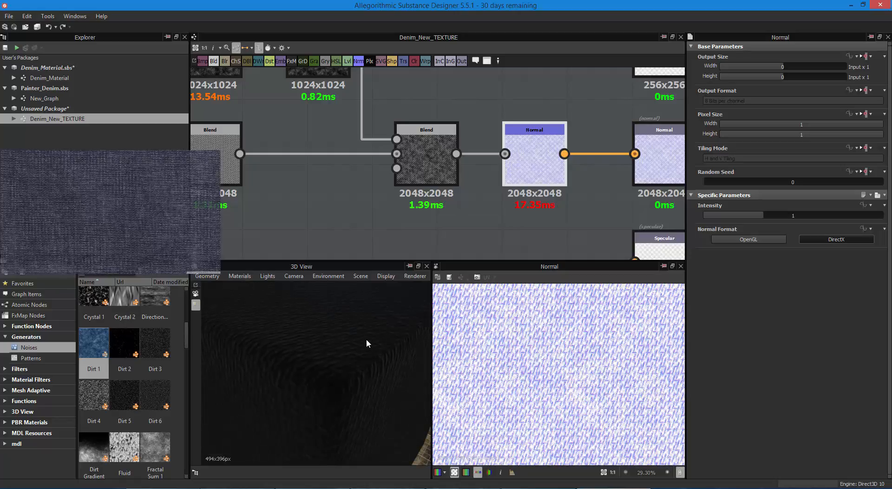
ctrl+shift+drag(367, 340, 340, 359)
ctrl+shift+drag(400, 388, 302, 369)
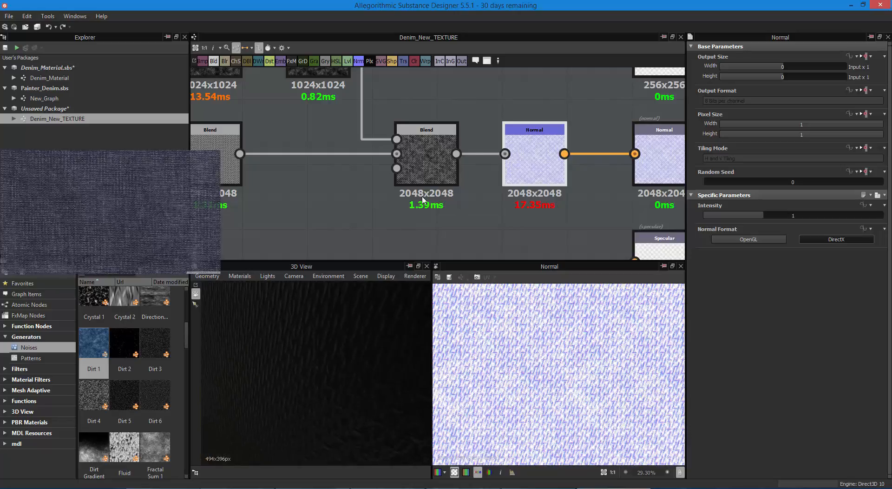
- Insert a Transformation 2D node between the second Blend and the Normal node, spread them apart, and halve the pattern scale twice
drag(424, 200, 398, 179)
scroll(461, 155, down, 3)
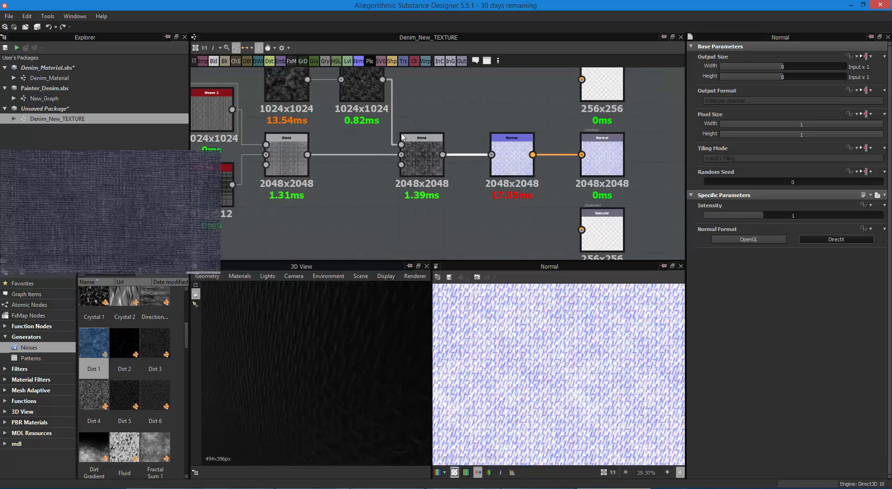
key(space)
click(484, 259)
drag(423, 165, 393, 179)
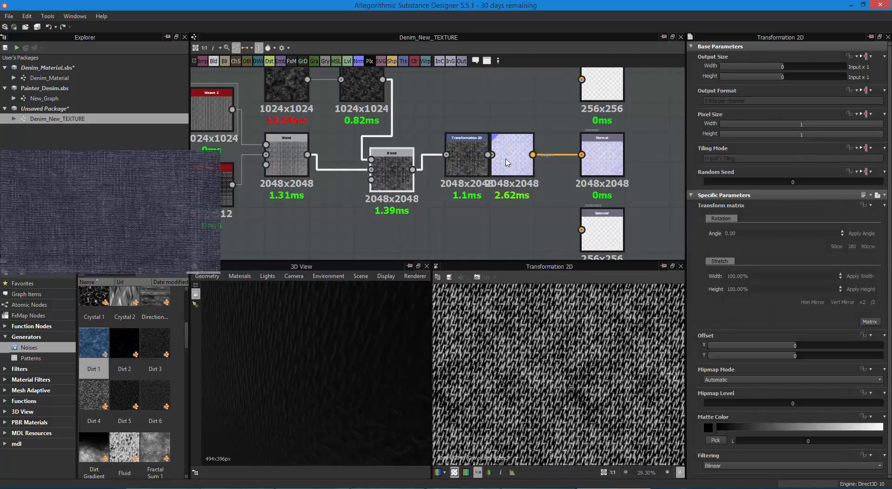
drag(507, 162, 524, 192)
drag(468, 154, 454, 139)
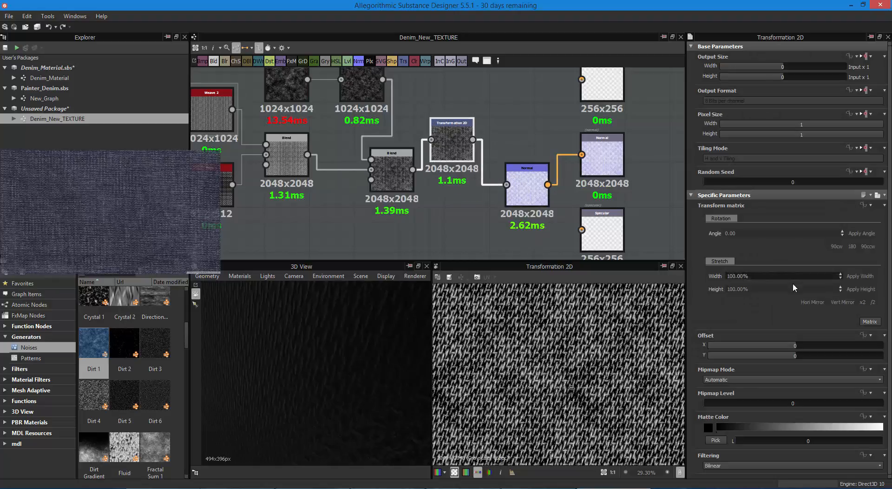
click(873, 302)
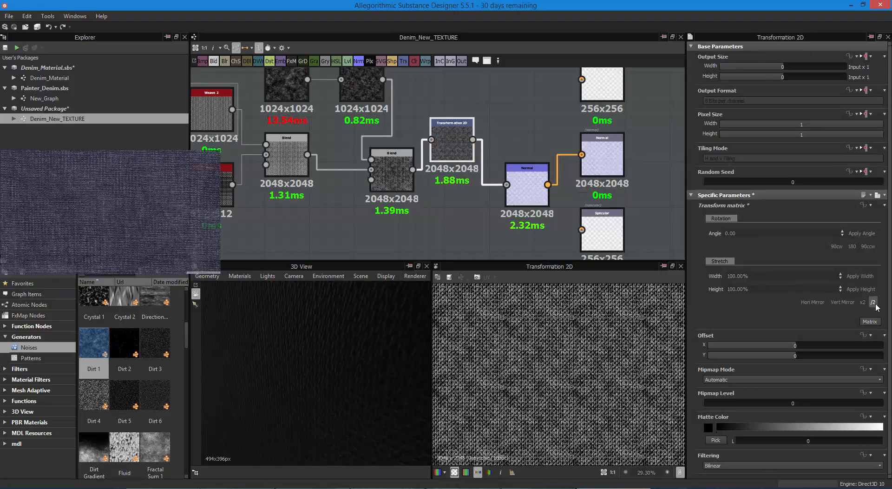
click(873, 302)
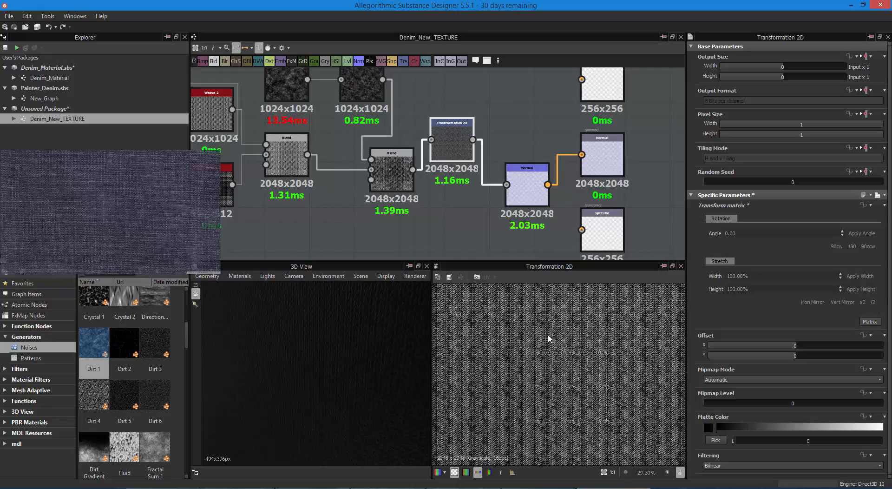
- Shift Weave 2, Mesh 1, the first Blend and Dirt 1 further left, and place the dirt's Transformation 2D beside Dirt 1
mouse_move(393, 184)
mouse_down()
mouse_move(412, 179)
mouse_move(382, 177)
mouse_up()
scroll(465, 201, down, 2)
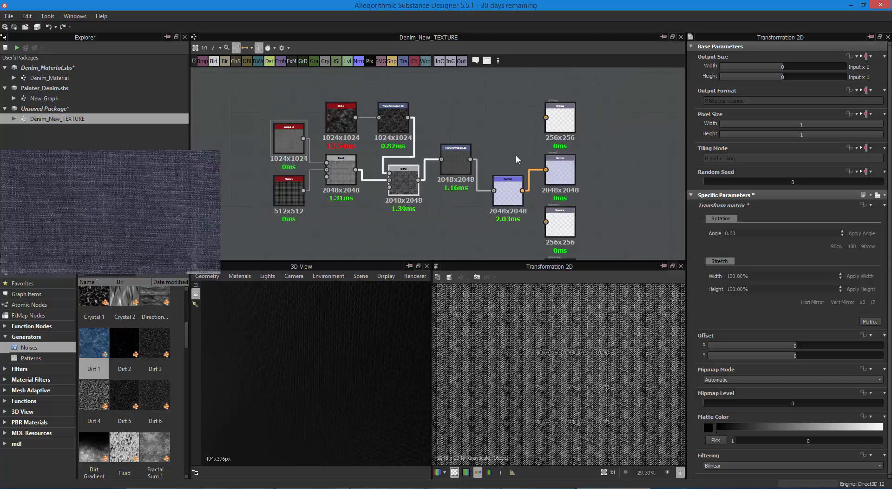
middle_drag(516, 154, 560, 175)
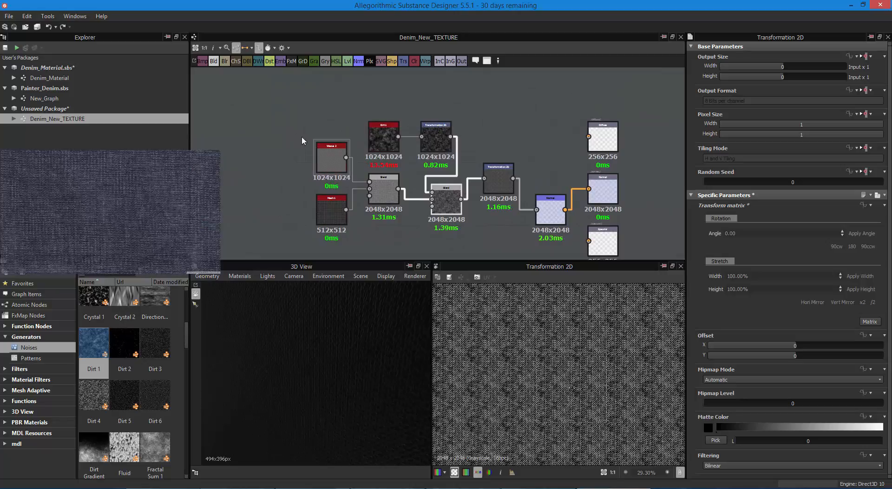
drag(290, 143, 337, 219)
drag(322, 167, 281, 168)
drag(348, 110, 340, 200)
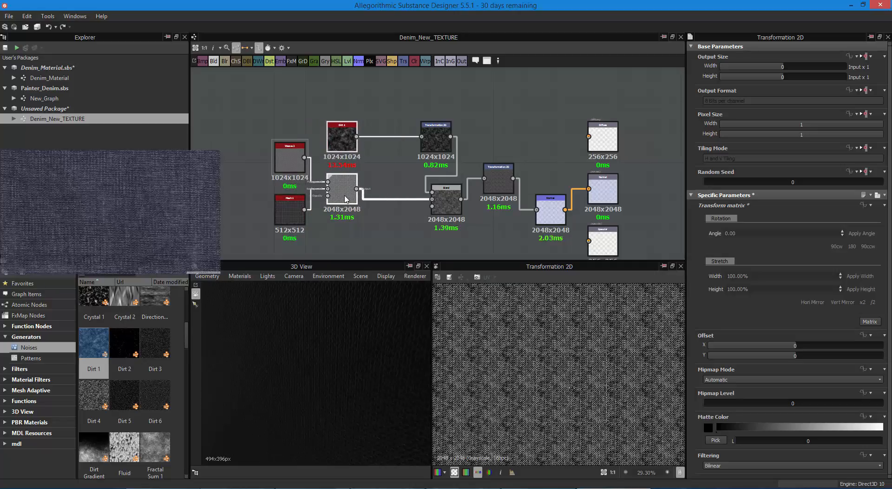
drag(402, 122, 388, 142)
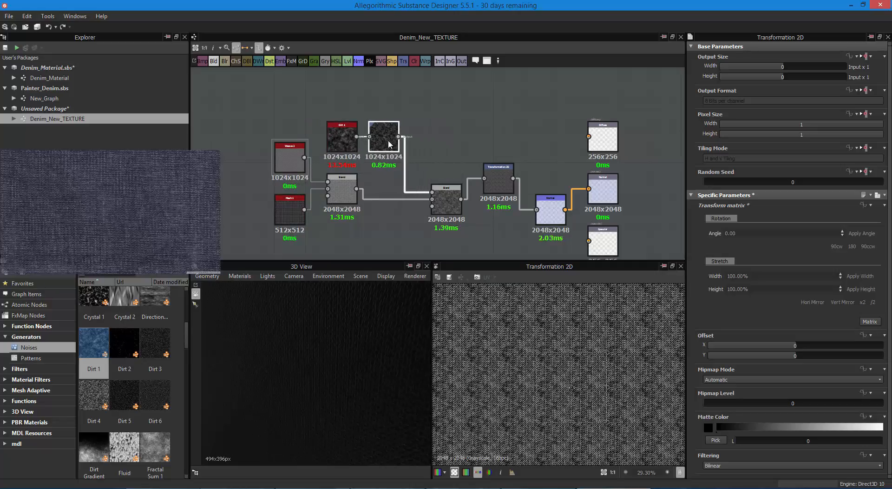
- Move the second Blend and the Transformation 2D that follows it closer to the pattern nodes
click(446, 211)
drag(446, 211, 409, 201)
drag(498, 197, 462, 202)
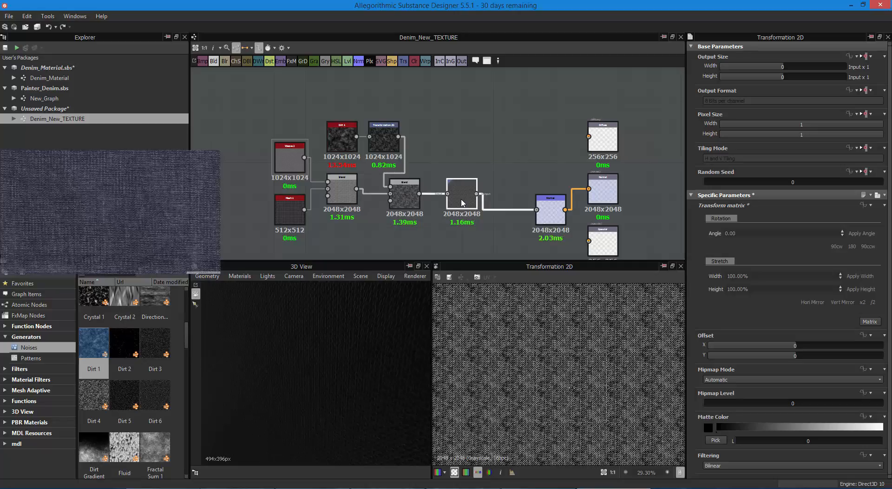
drag(462, 202, 461, 177)
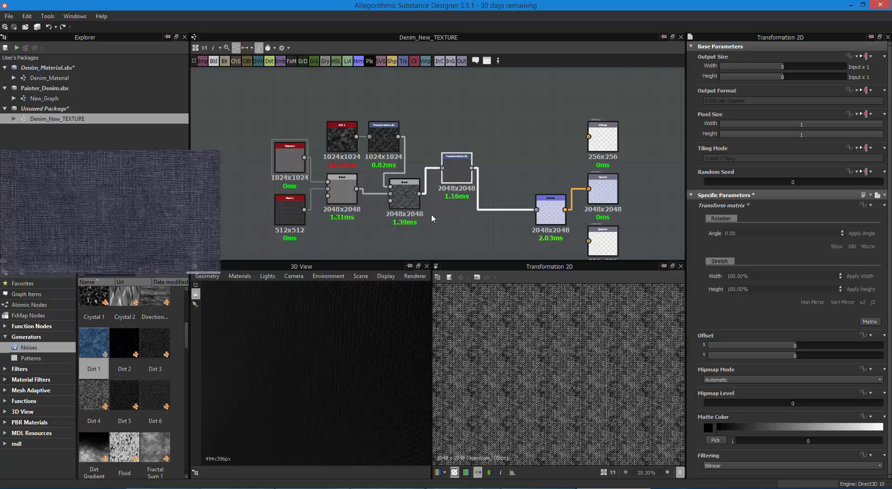
- Set the first Blend node's output size to 1 (Input x 2) in both width and height
click(385, 147)
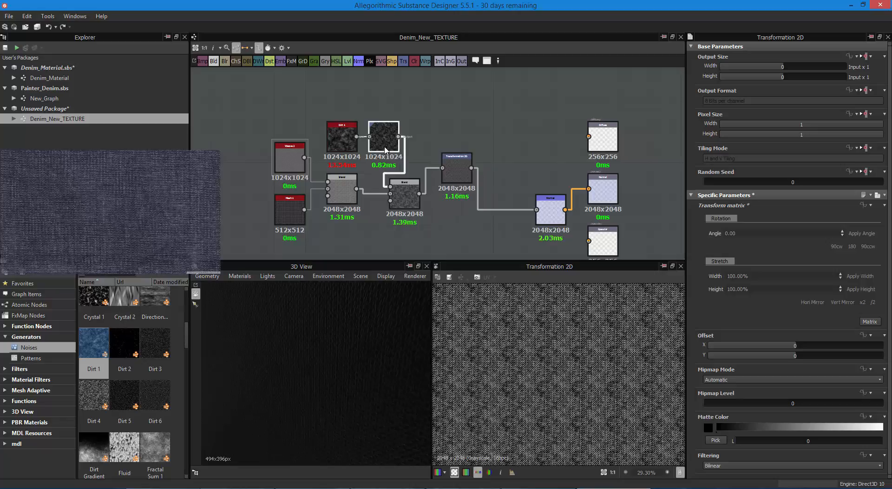
click(407, 207)
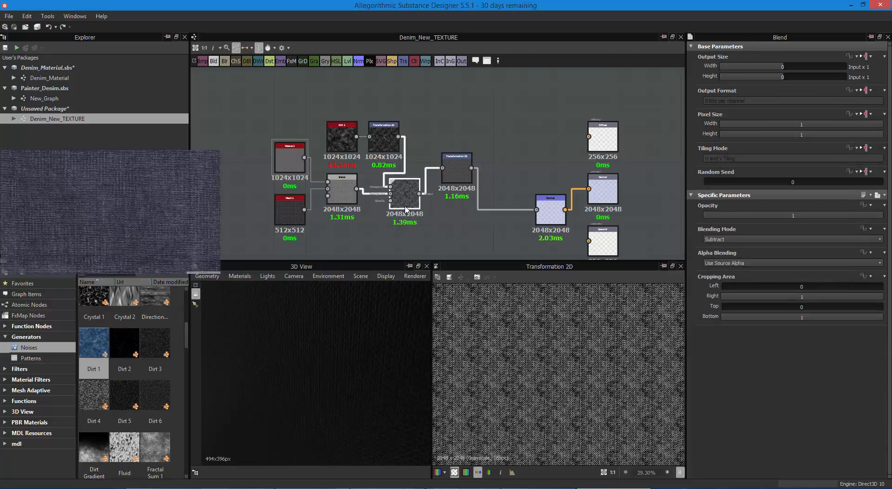
click(341, 203)
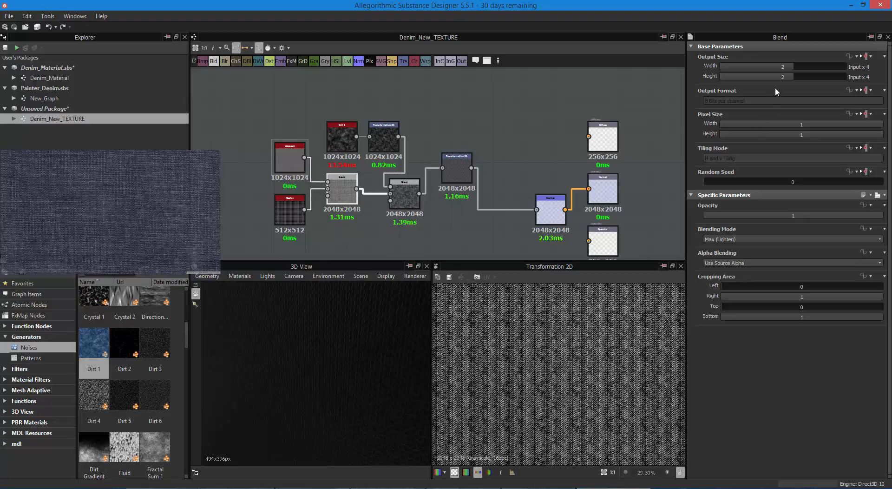
click(783, 78)
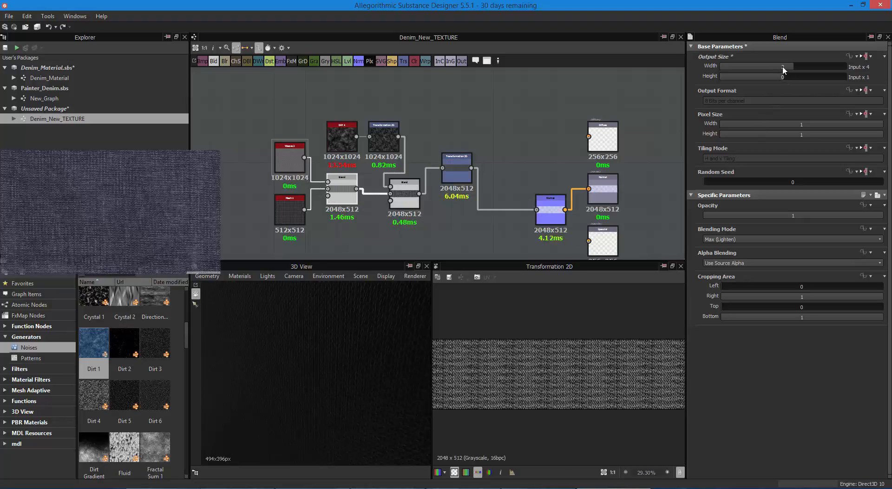
click(784, 68)
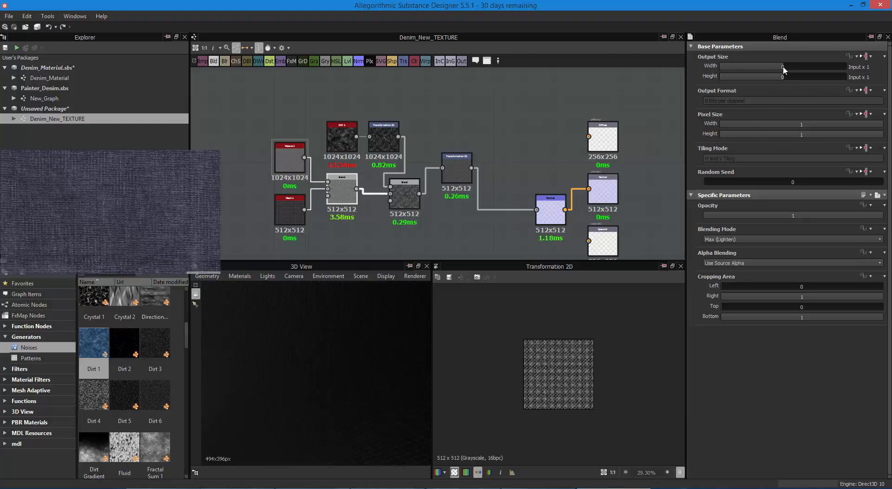
click(786, 67)
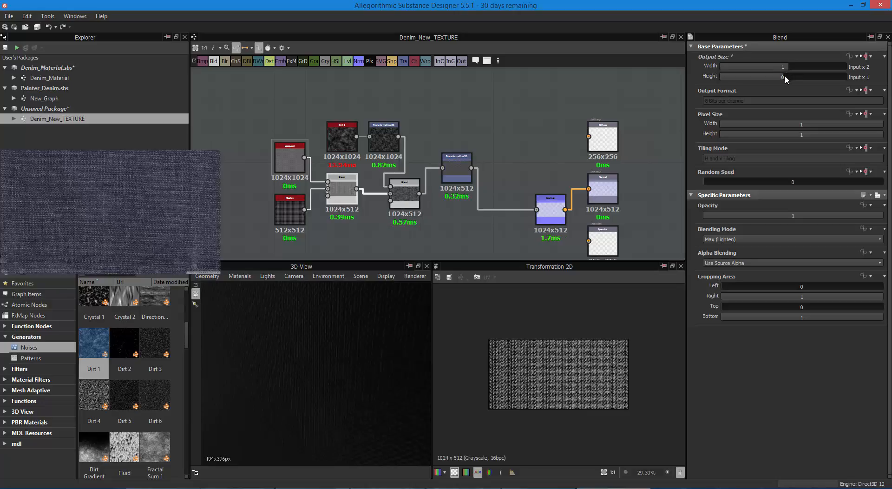
click(785, 77)
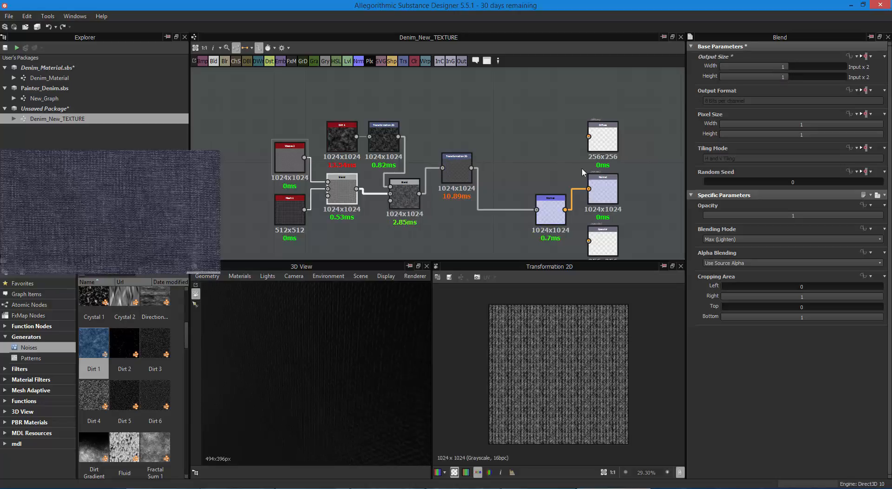
- Level the Transformation 2D node before Normal with the second Blend node
mouse_move(457, 179)
mouse_down()
mouse_move(455, 194)
mouse_move(456, 176)
mouse_up()
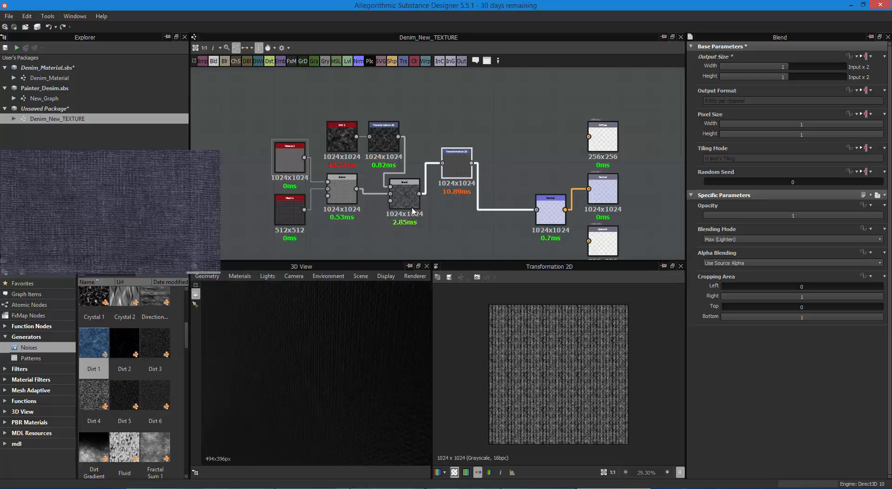
drag(464, 161, 464, 188)
drag(664, 183, 656, 188)
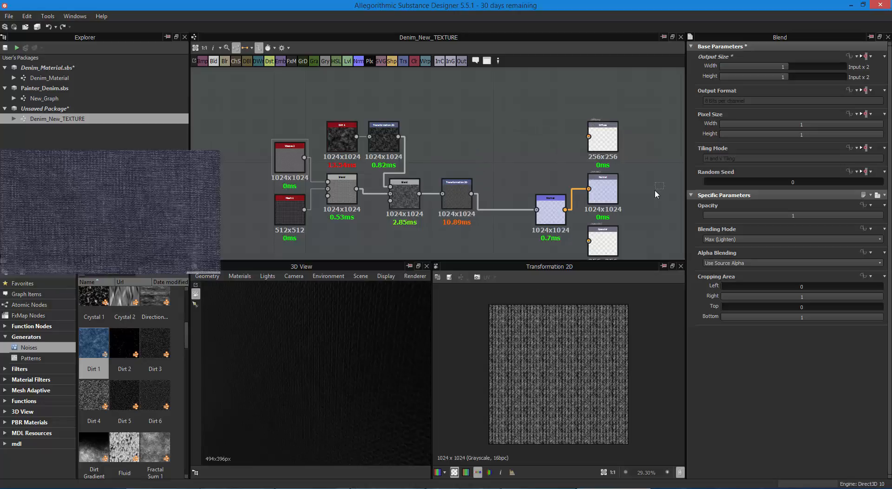
scroll(649, 197, up, 1)
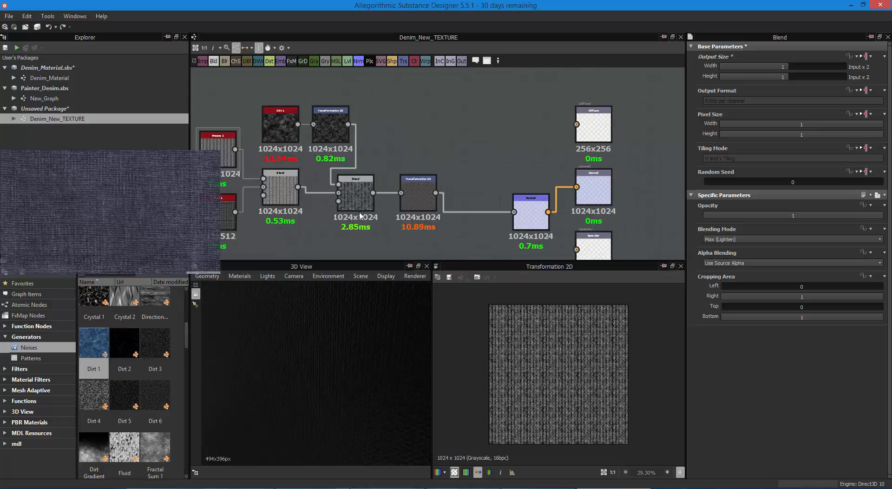
- Set the second Blend node's output size to 1 (Input x 2) in both width and height
click(356, 195)
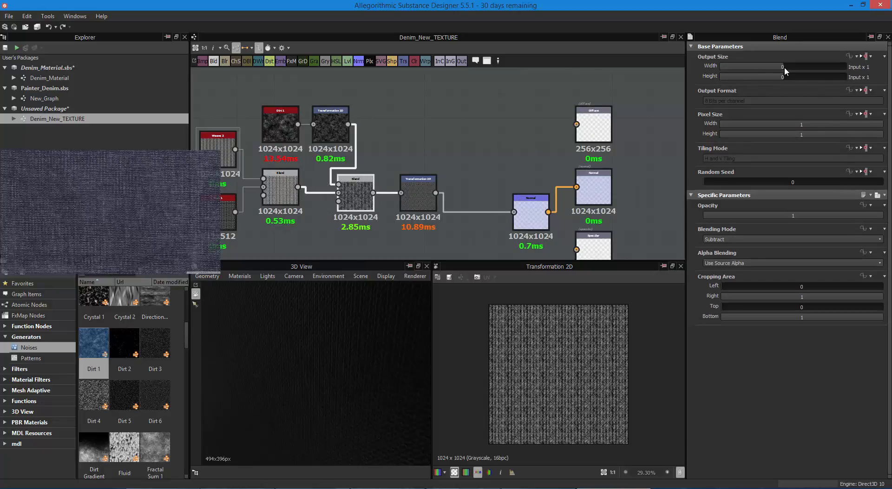
drag(785, 66, 788, 76)
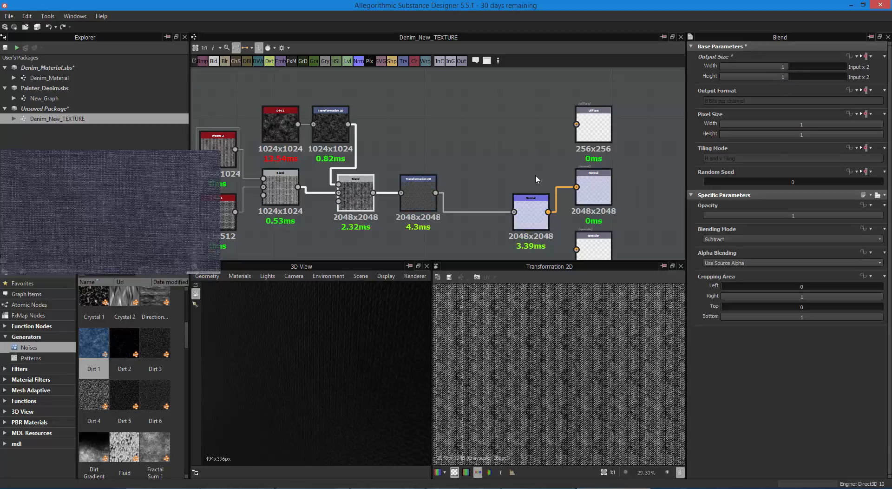
- Set the output size of the Transformation 2D before Normal to -1 (Input / 2) in width and height
click(429, 198)
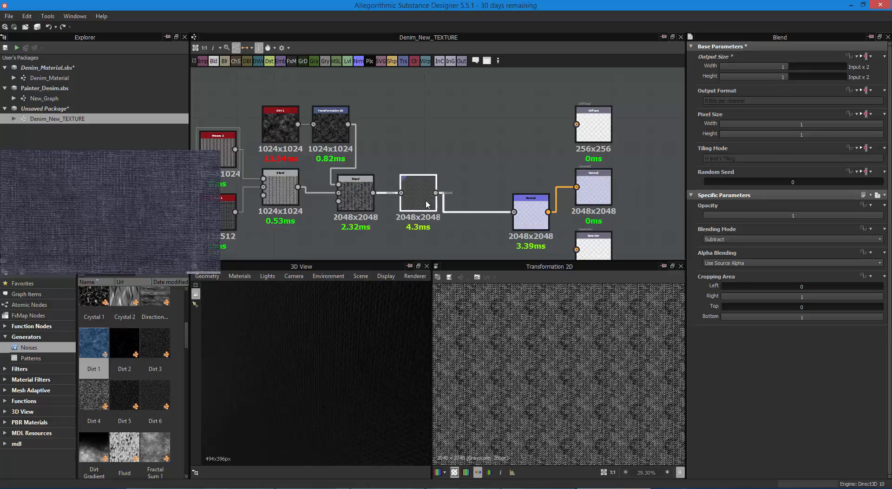
drag(785, 67, 780, 77)
click(516, 146)
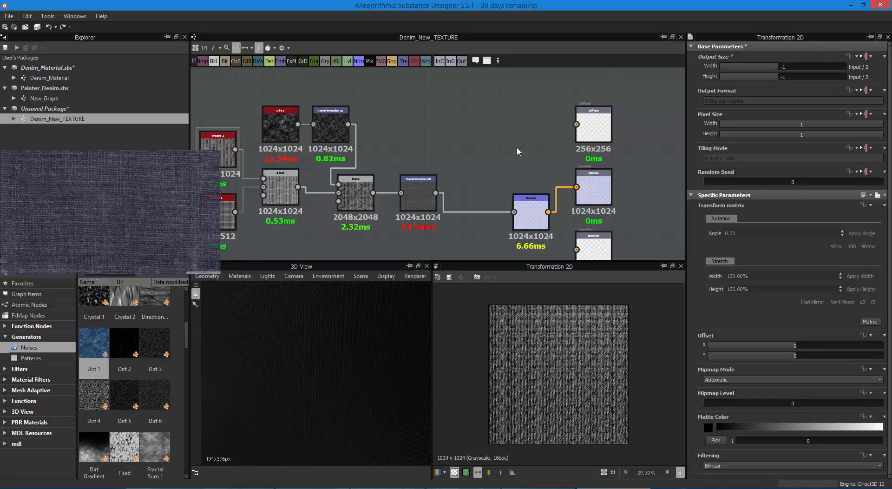
- Reset the computation timings of the graph's nodes
scroll(465, 184, down, 3)
scroll(468, 181, up, 5)
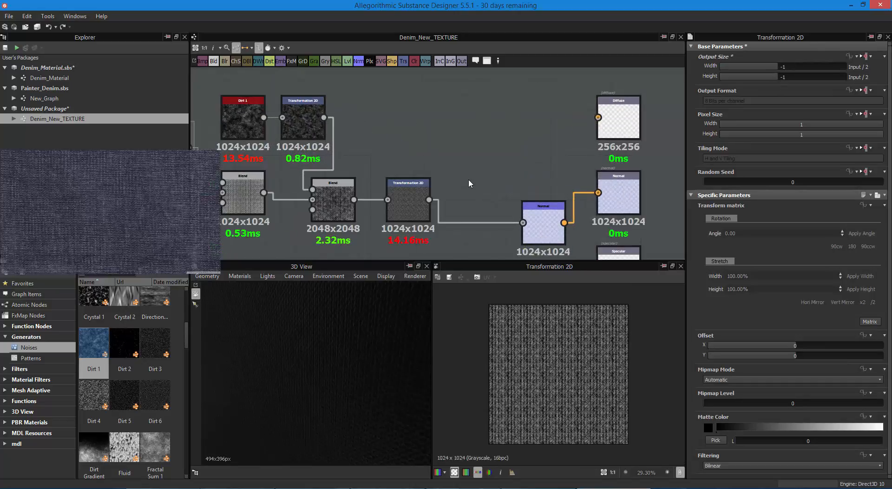
click(275, 49)
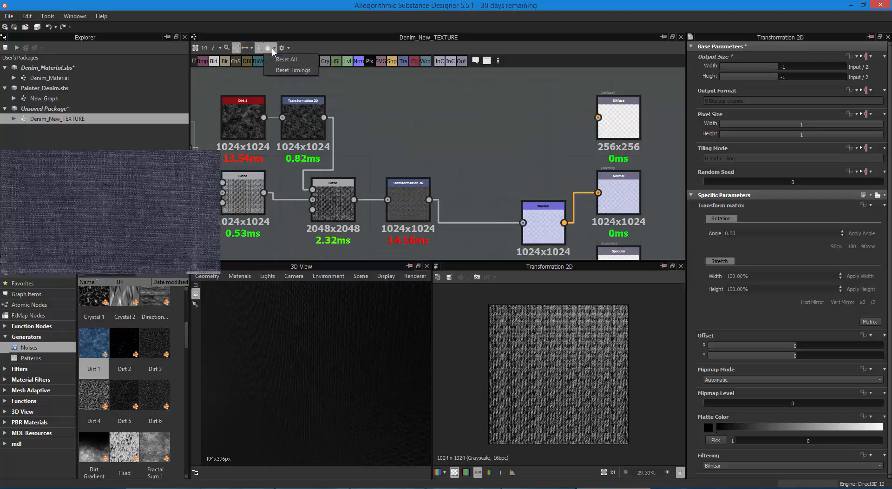
click(286, 71)
- Examine the Normal output, both Blend nodes, Dirt 1 and its Transformation 2D in the 2D preview
scroll(443, 155, down, 4)
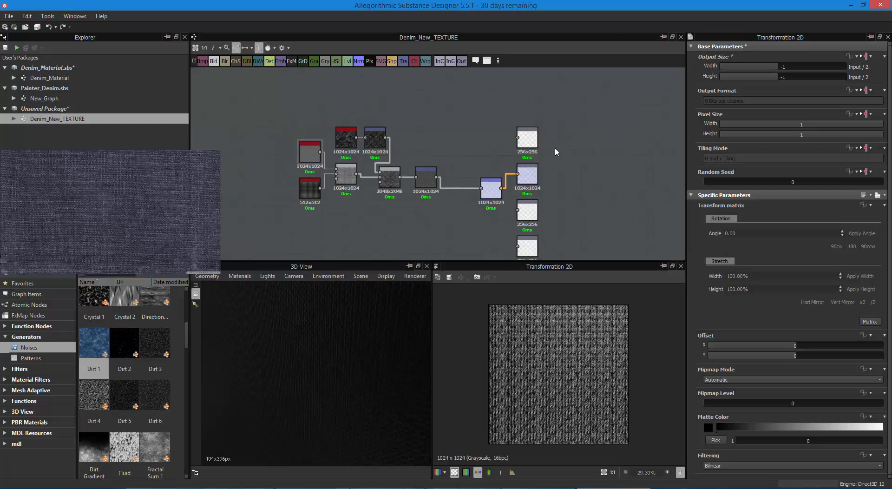
click(527, 138)
click(528, 174)
scroll(575, 186, up, 3)
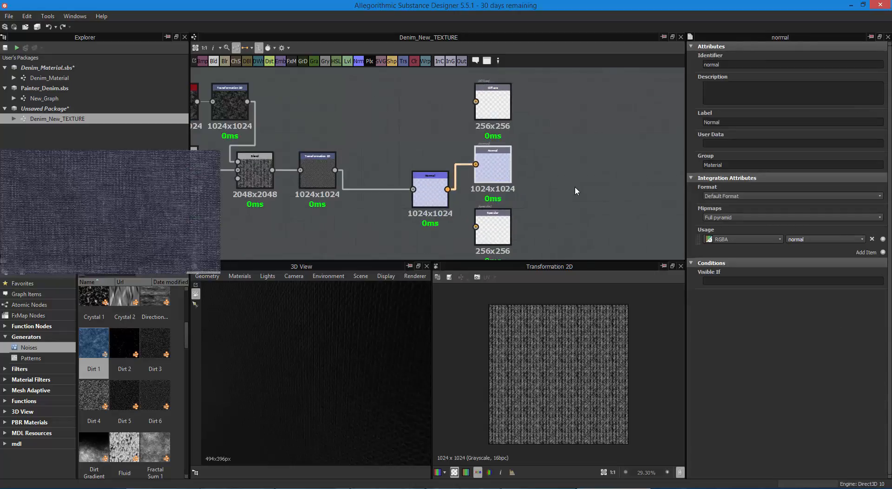
middle_drag(562, 180, 634, 184)
double_click(562, 171)
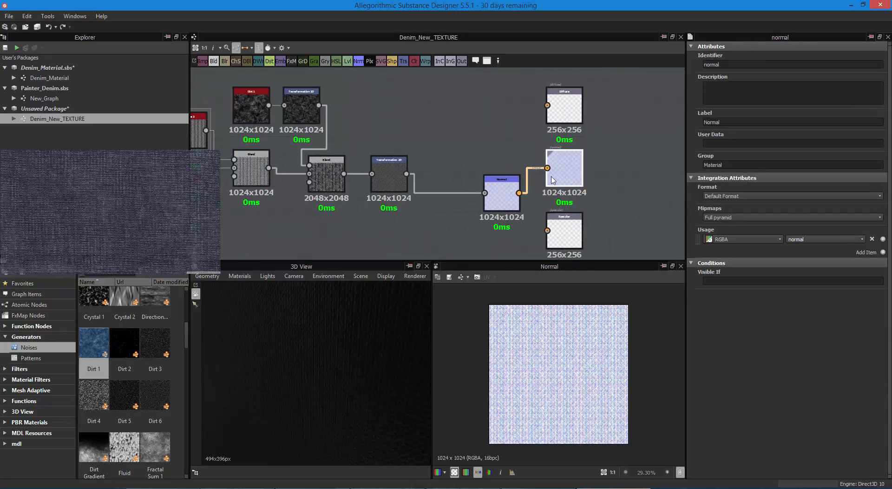
click(502, 191)
click(379, 181)
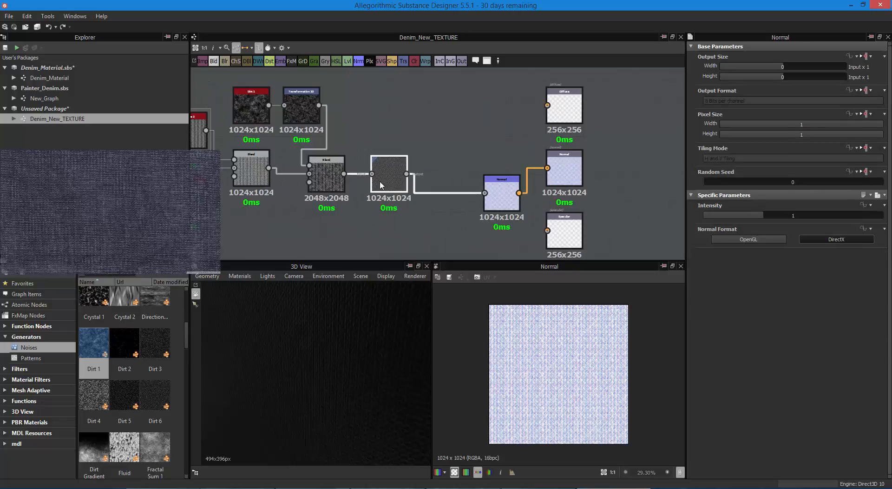
double_click(327, 176)
click(296, 120)
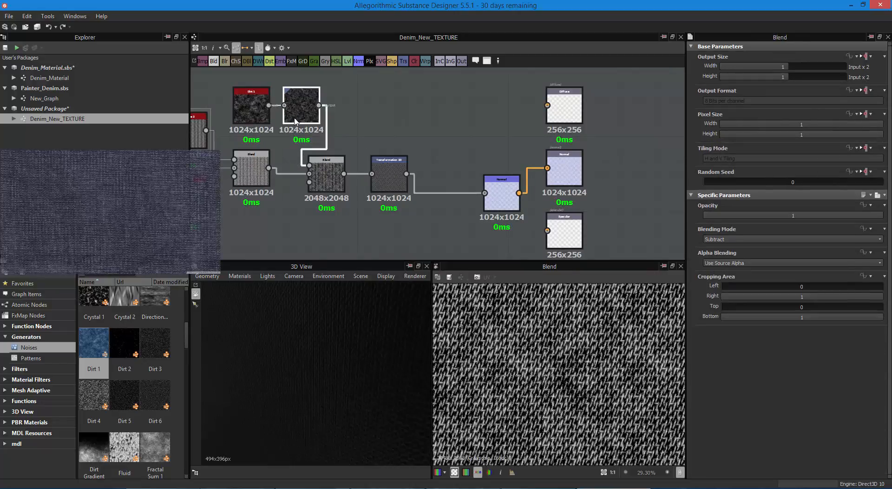
double_click(294, 119)
double_click(251, 113)
double_click(255, 175)
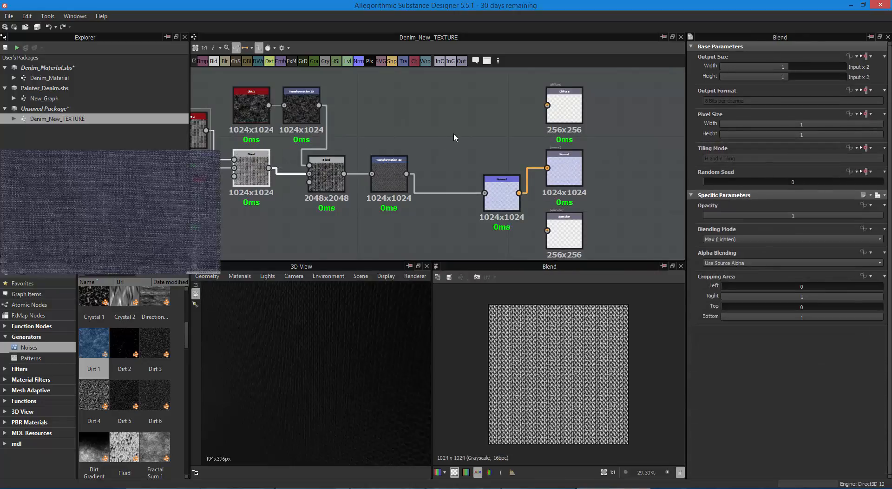
- Move the Normal node slightly up and closer to the Transformation 2D that feeds it
scroll(454, 132, down, 4)
scroll(446, 134, up, 3)
middle_drag(447, 128, 509, 137)
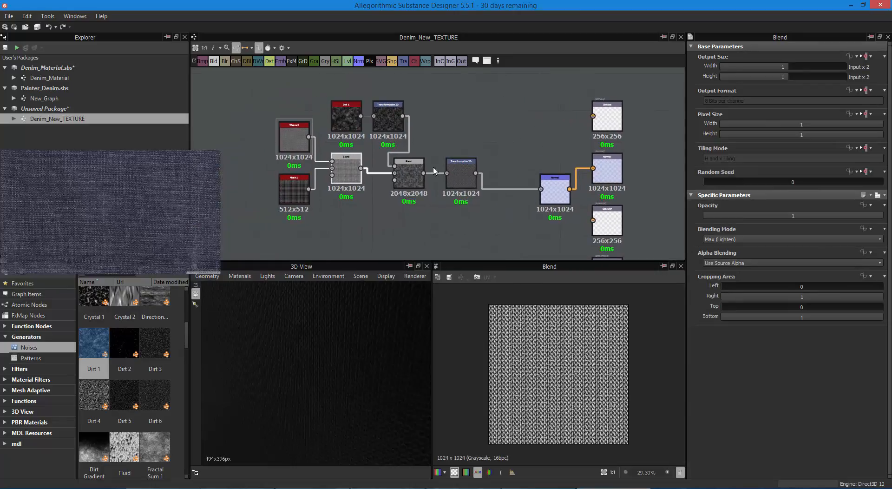
scroll(414, 198, up, 2)
middle_drag(381, 238, 356, 240)
drag(588, 191, 559, 178)
- Try the /2 stretch on the Transformation 2D before Normal and reverse it with x2
click(467, 165)
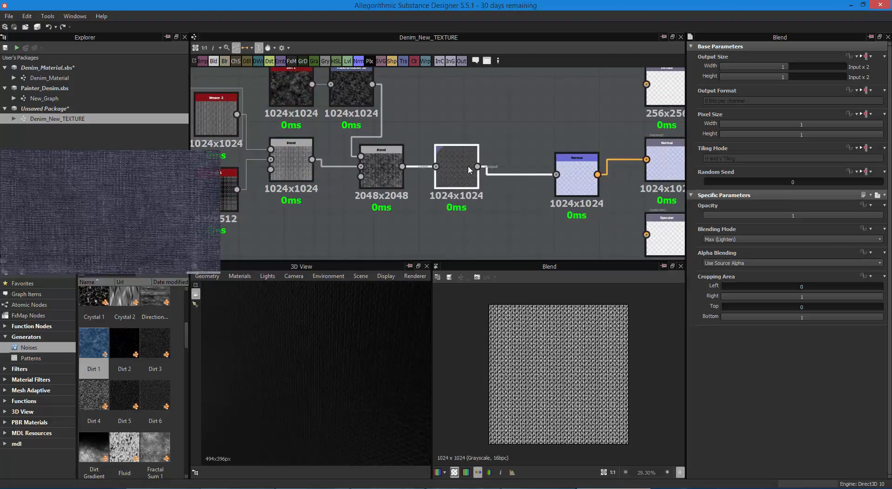
click(869, 321)
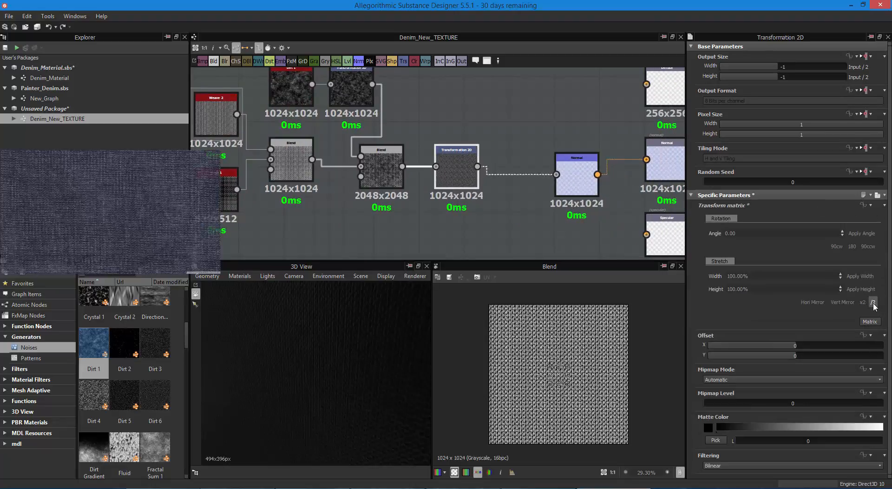
scroll(522, 233, down, 1)
scroll(521, 233, up, 1)
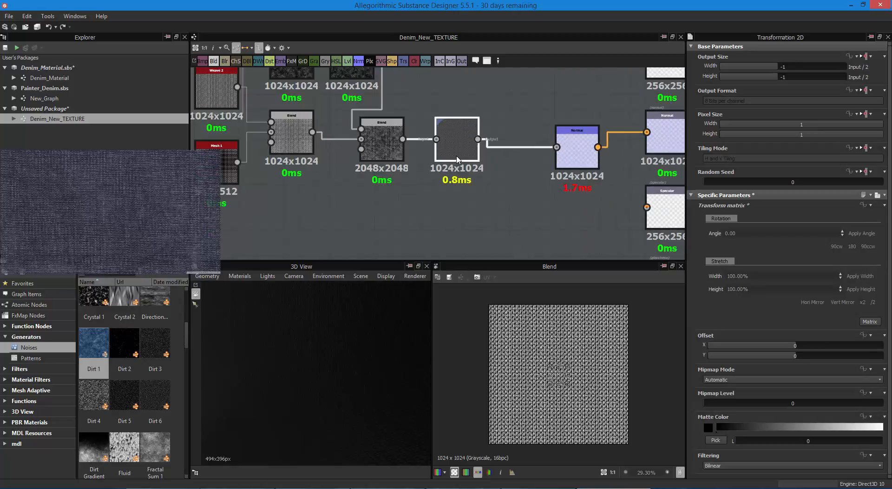
click(873, 302)
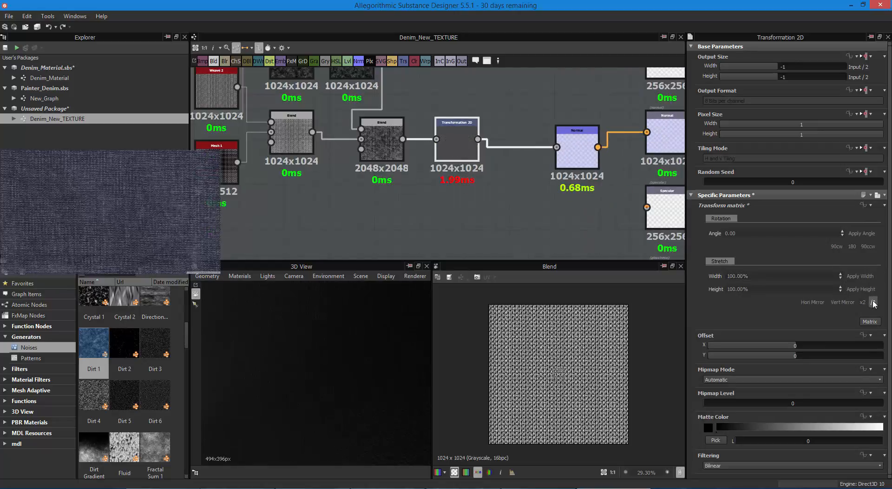
click(863, 303)
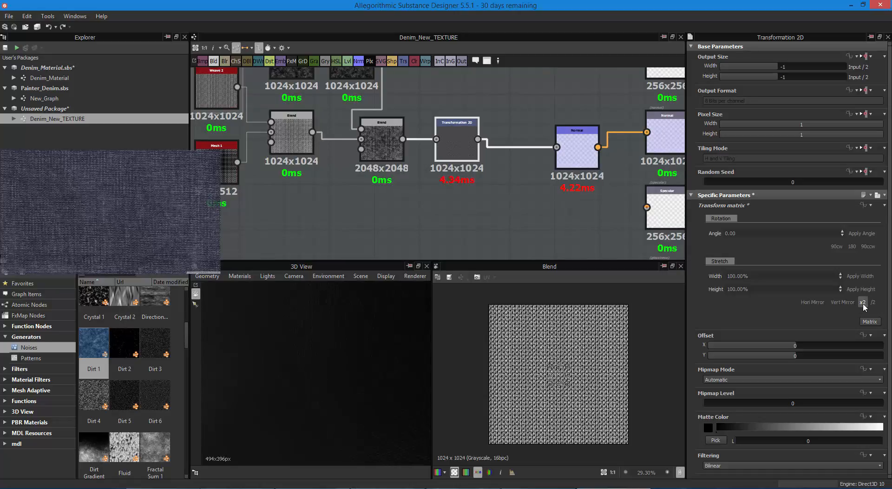
click(863, 302)
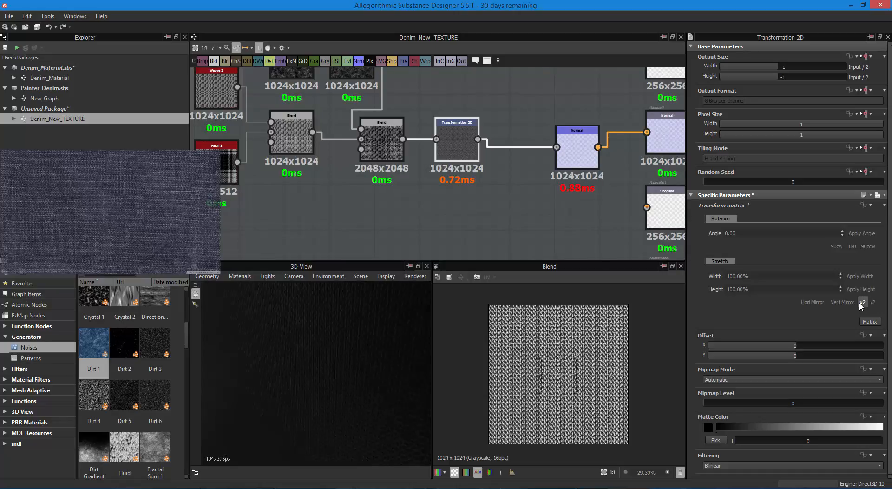
- Set the output size of the Transformation 2D before Normal to 0 (Input x 1) in width and height
double_click(457, 161)
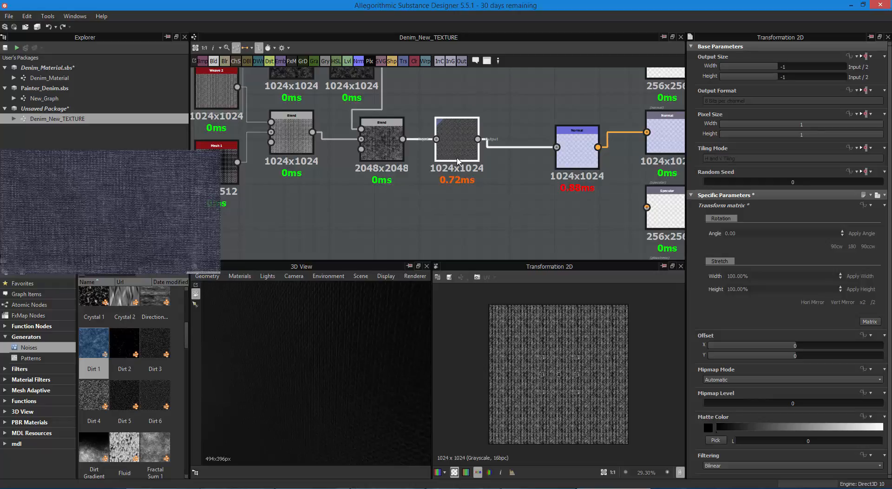
drag(781, 68, 783, 69)
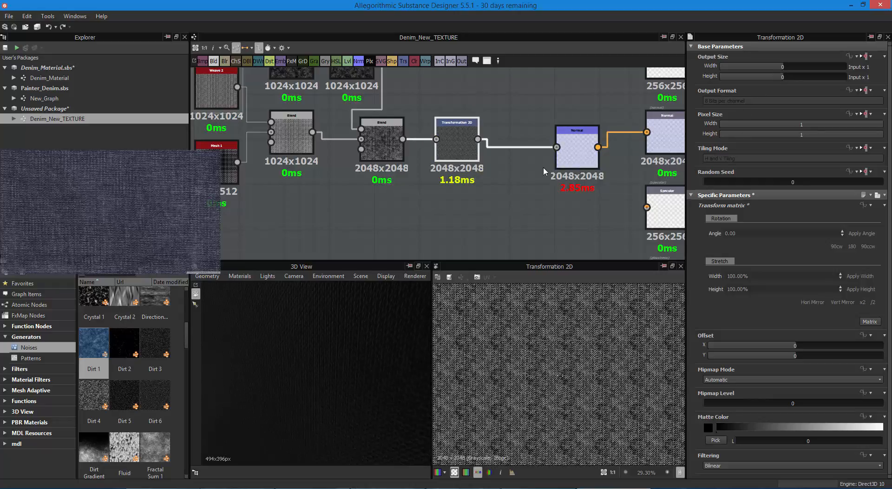
scroll(524, 195, down, 2)
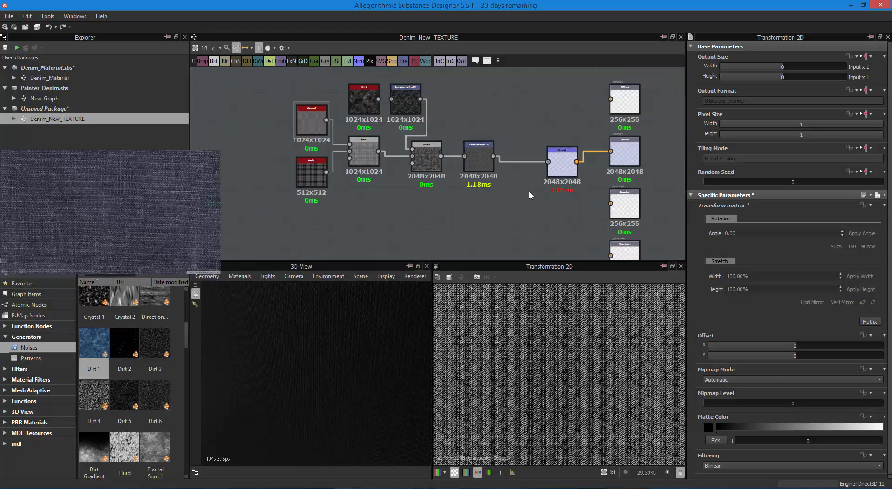
- Examine the second Blend and Dirt 1 previews and the settings of the dirt's Transformation 2D
scroll(531, 198, up, 3)
scroll(532, 199, down, 5)
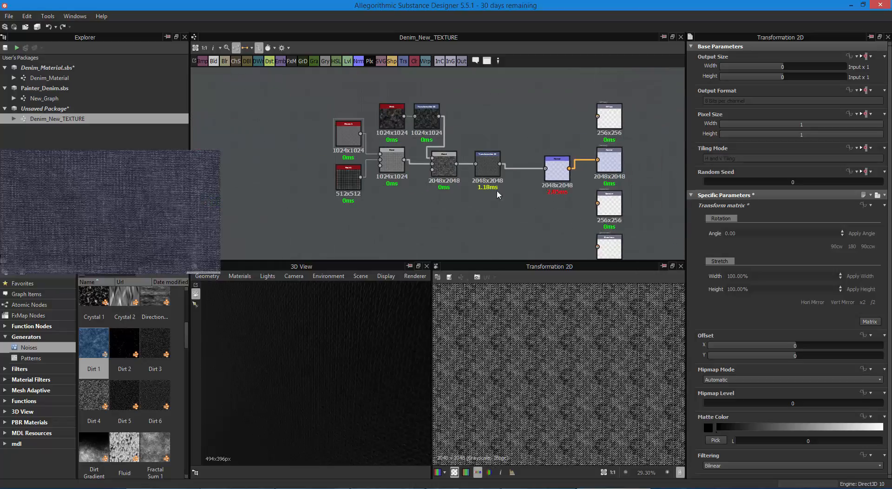
click(444, 163)
click(390, 158)
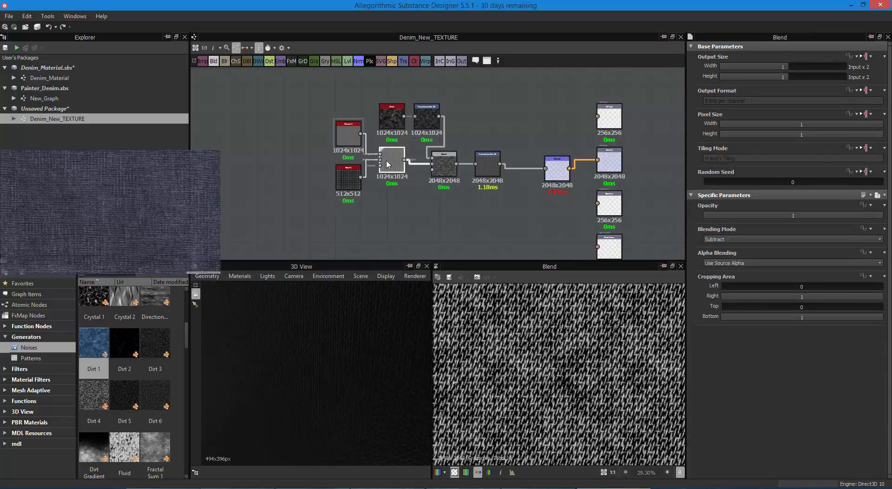
double_click(391, 116)
click(426, 116)
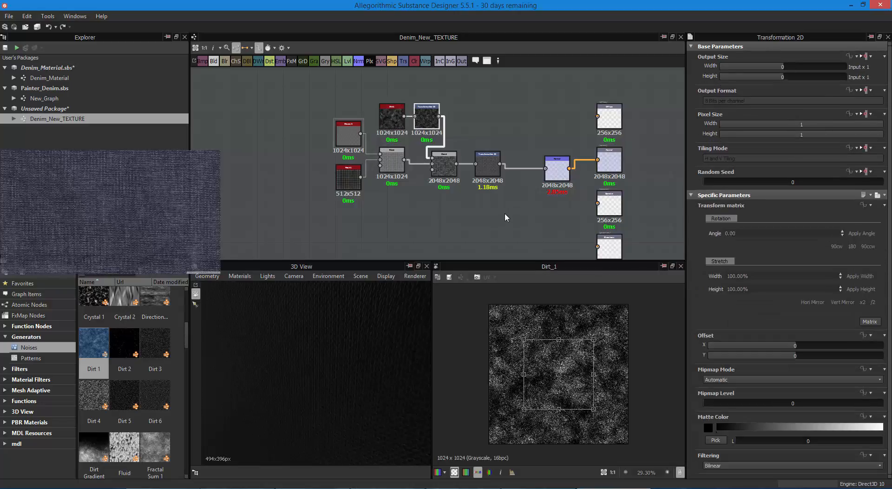
scroll(506, 213, down, 1)
- Line up the group of nodes feeding Normal with the Normal node, and level Normal with its output node
drag(330, 113, 486, 197)
scroll(515, 211, up, 5)
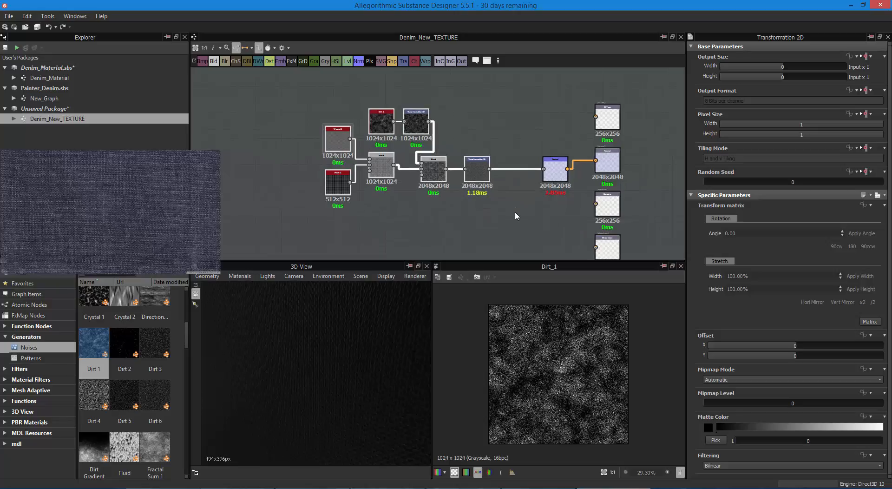
scroll(518, 212, down, 10)
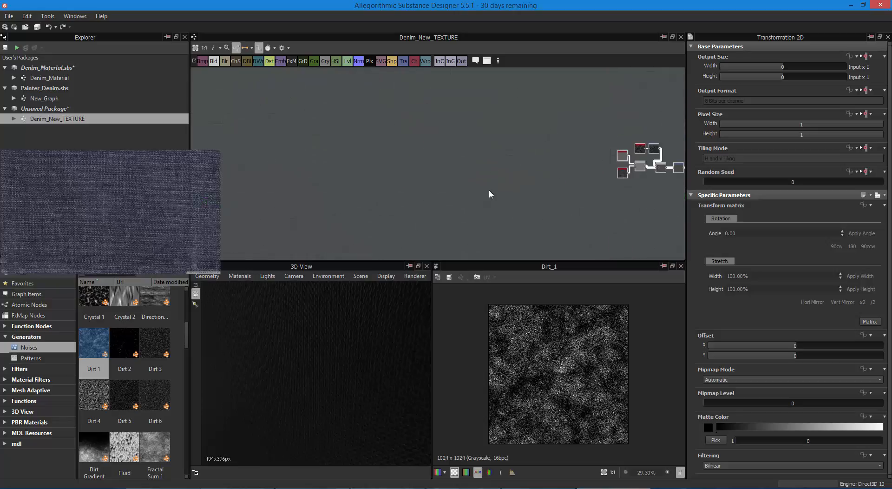
click(196, 47)
middle_drag(612, 237, 402, 176)
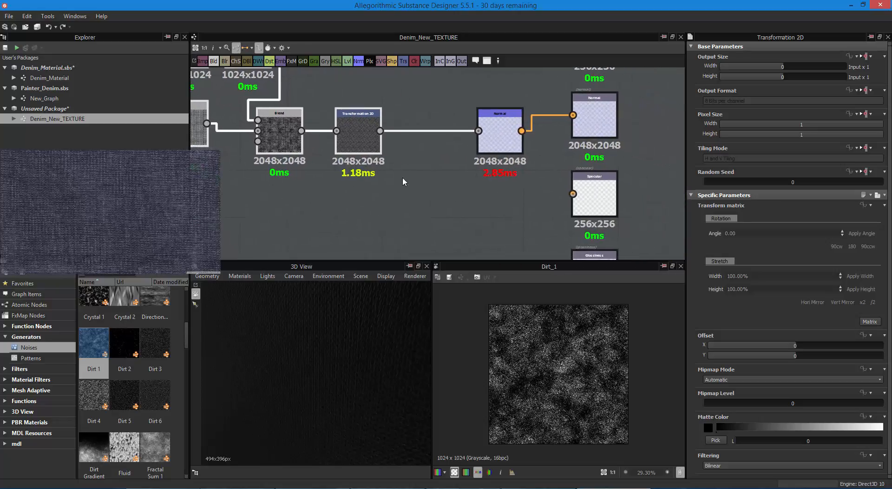
drag(498, 147, 485, 135)
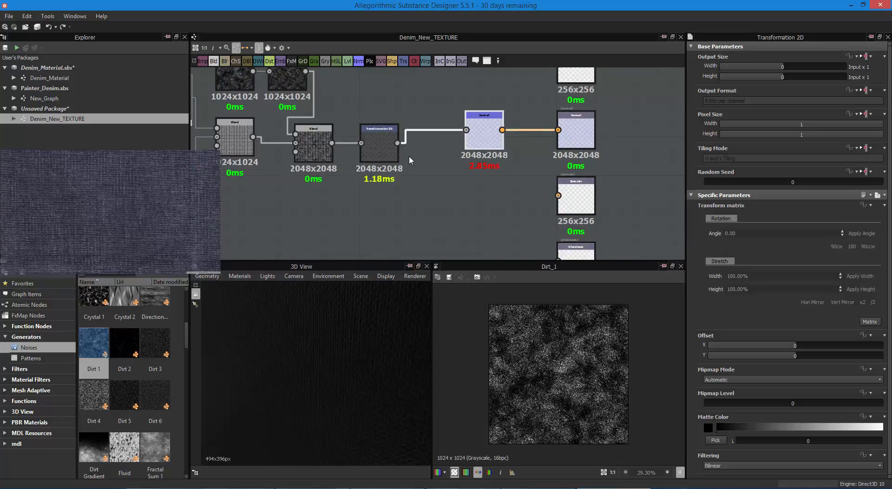
- Connect the final Transformation 2D's output to the Specular output node
middle_drag(632, 228, 619, 206)
click(559, 184)
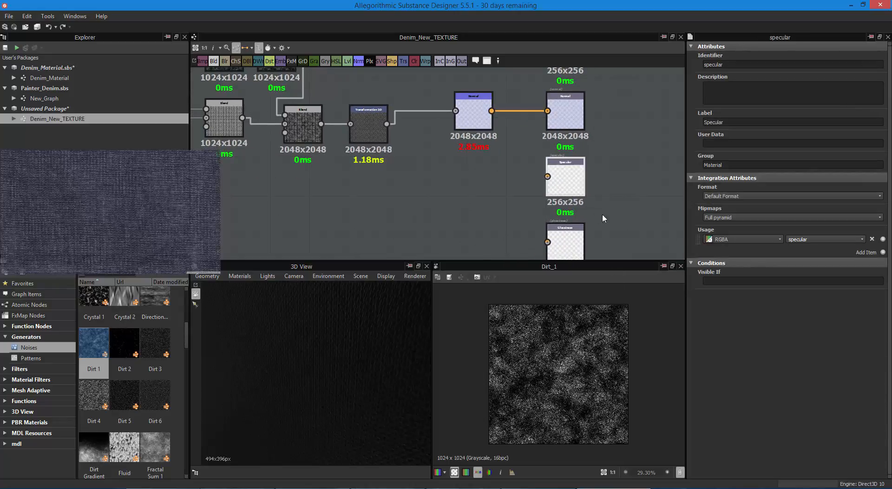
scroll(602, 214, up, 1)
scroll(601, 212, up, 2)
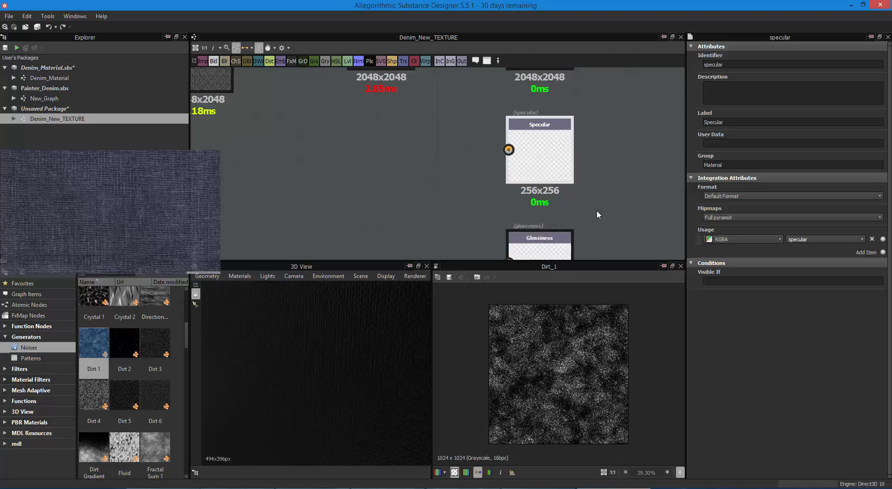
scroll(546, 168, down, 1)
middle_drag(400, 122, 518, 159)
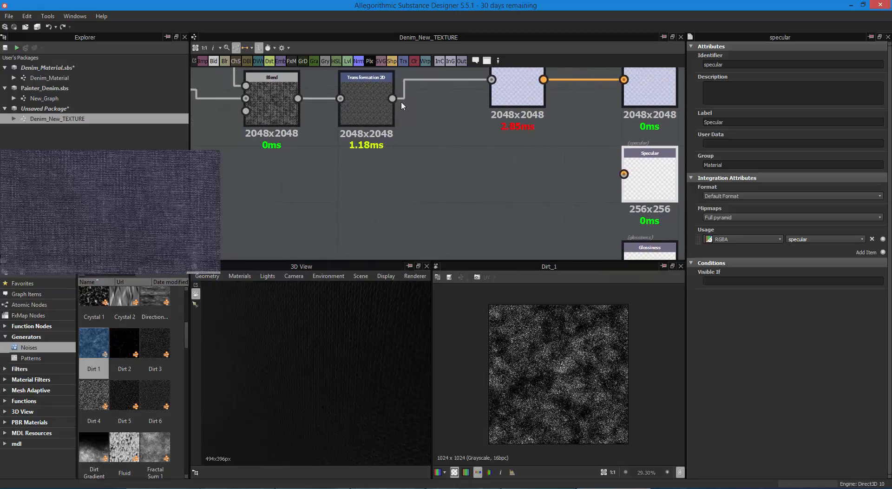
drag(415, 141, 619, 180)
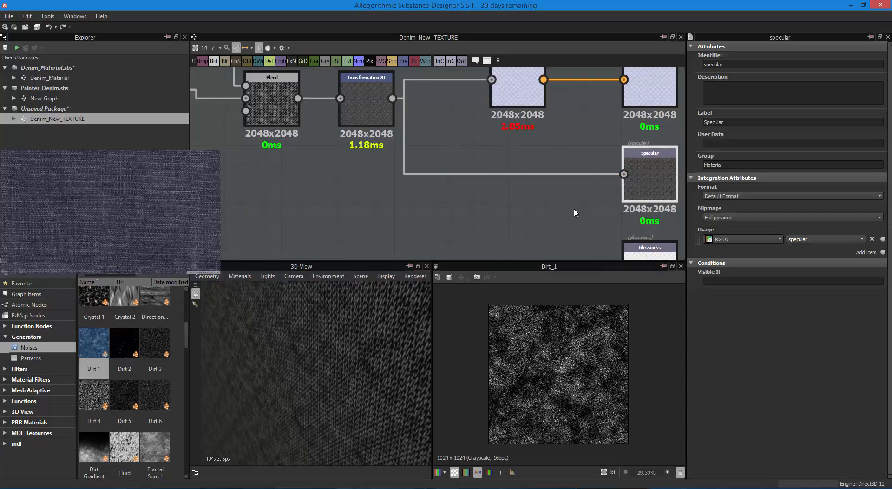
drag(376, 365, 353, 328)
- Try rescaling the dirt pattern by repeatedly applying the x2 stretch in the Transformation 2D after Dirt 1
scroll(313, 198, down, 1)
middle_drag(314, 198, 530, 261)
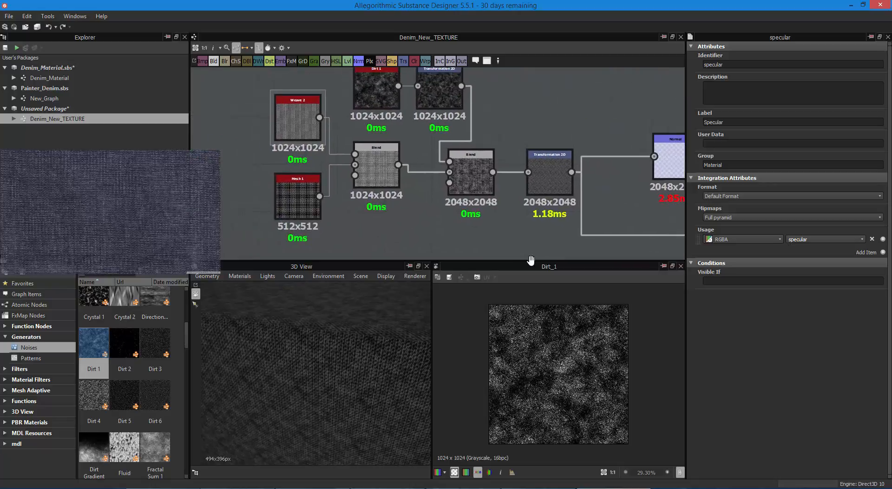
click(469, 108)
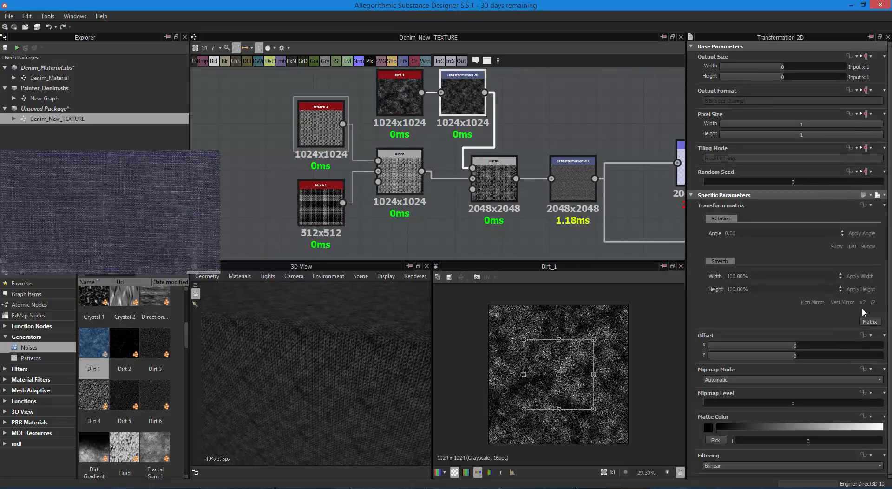
click(862, 302)
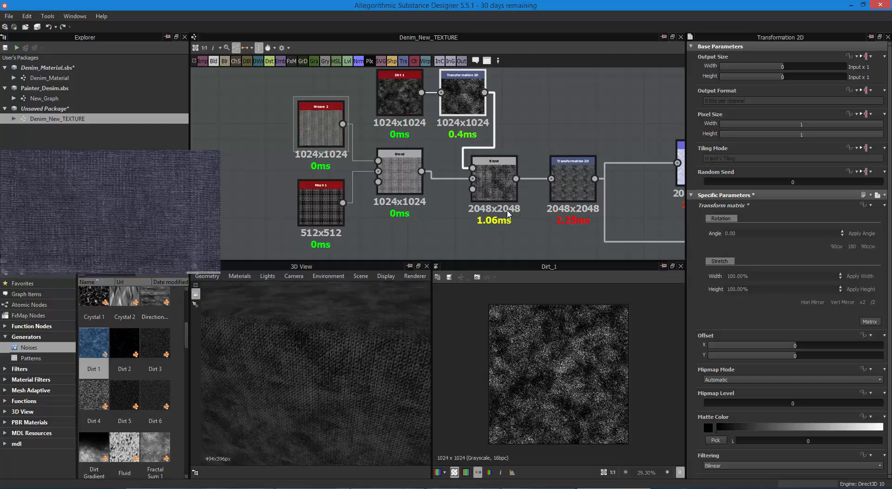
scroll(539, 230, down, 3)
drag(364, 354, 311, 363)
click(863, 303)
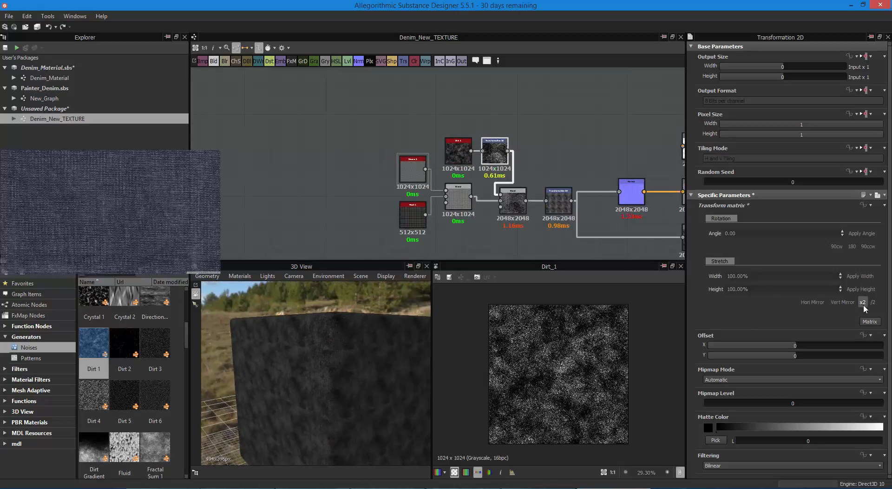
click(866, 305)
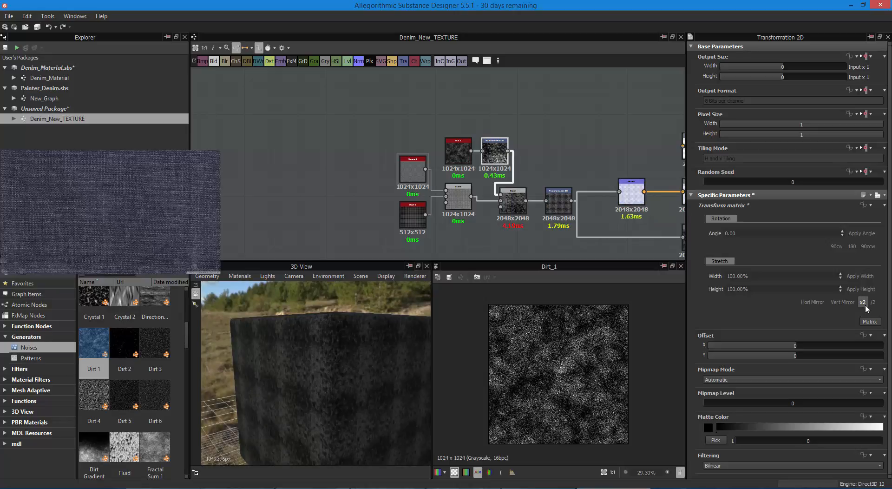
click(865, 306)
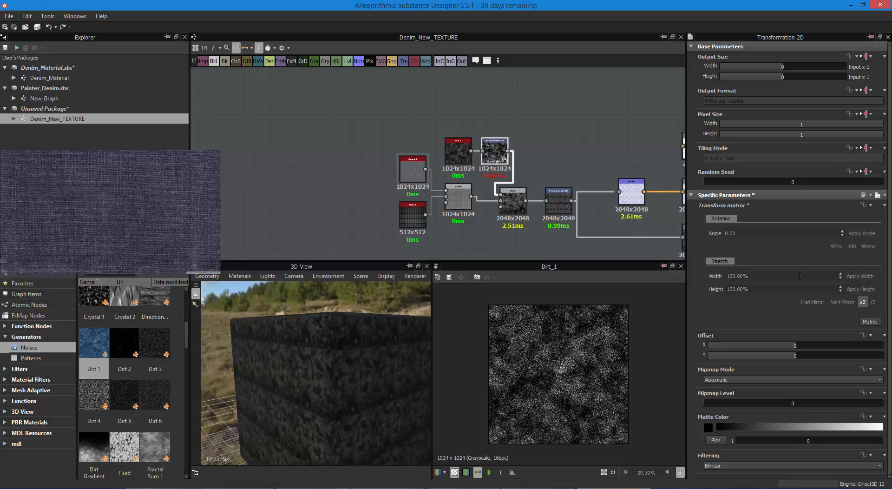
- Delete the Transformation 2D after Dirt 1 so the dirt feeds the second Blend directly, keeping Dirt 1 above the first Blend
key(Delete)
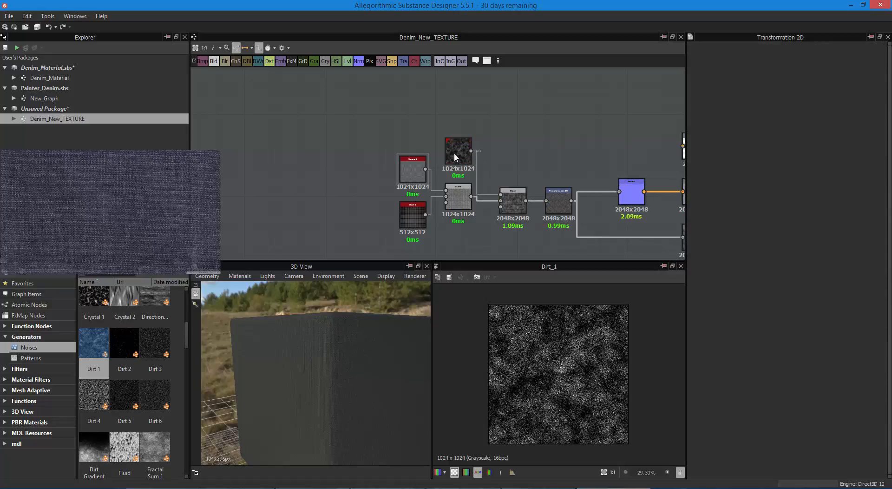
drag(458, 150, 458, 127)
drag(321, 395, 346, 358)
drag(462, 137, 462, 163)
- Insert a Levels node on the link between the final Transformation 2D and Specular, level with the Specular output
middle_drag(574, 155, 448, 127)
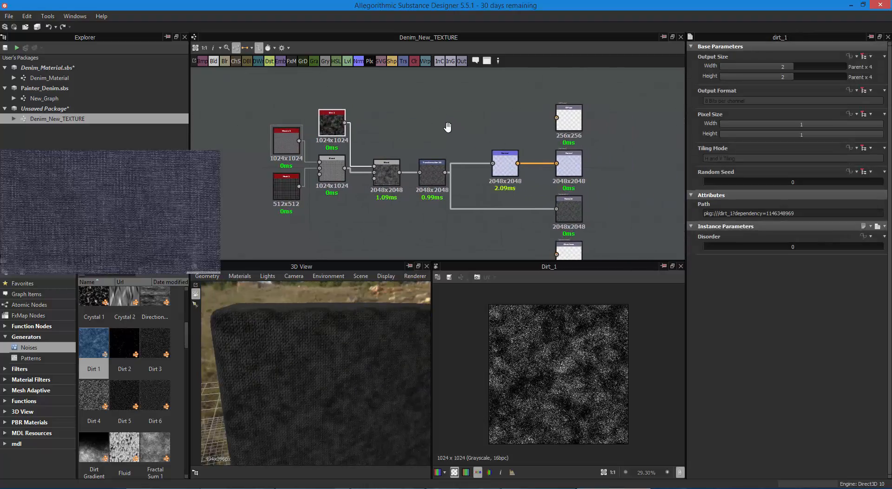
scroll(498, 189, up, 2)
scroll(606, 219, up, 2)
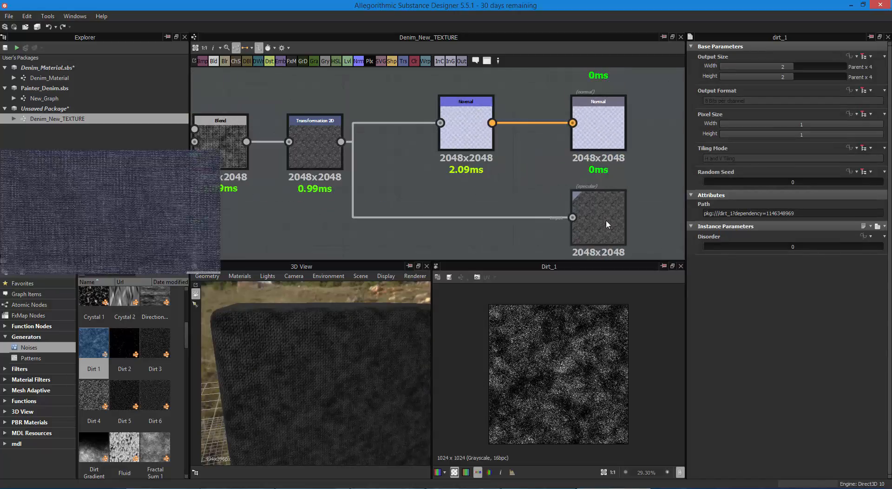
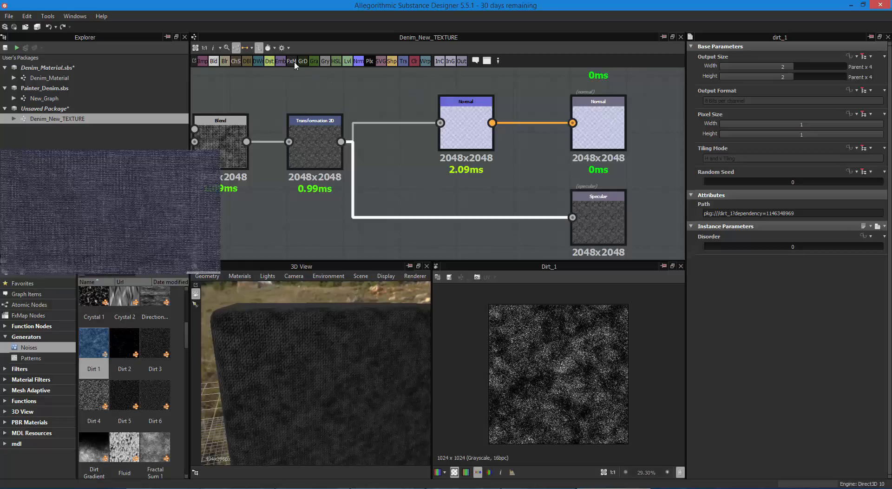
click(348, 66)
drag(455, 171, 442, 215)
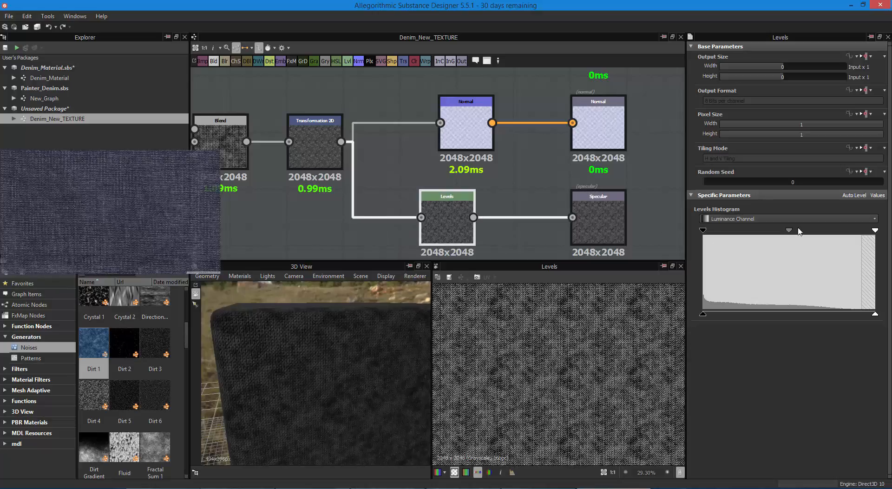
- Brighten the specular Levels by moving its input white point down to slightly above the middle of the histogram
mouse_move(788, 230)
mouse_down()
mouse_move(760, 230)
mouse_move(807, 240)
mouse_move(795, 236)
mouse_up()
drag(875, 230, 802, 236)
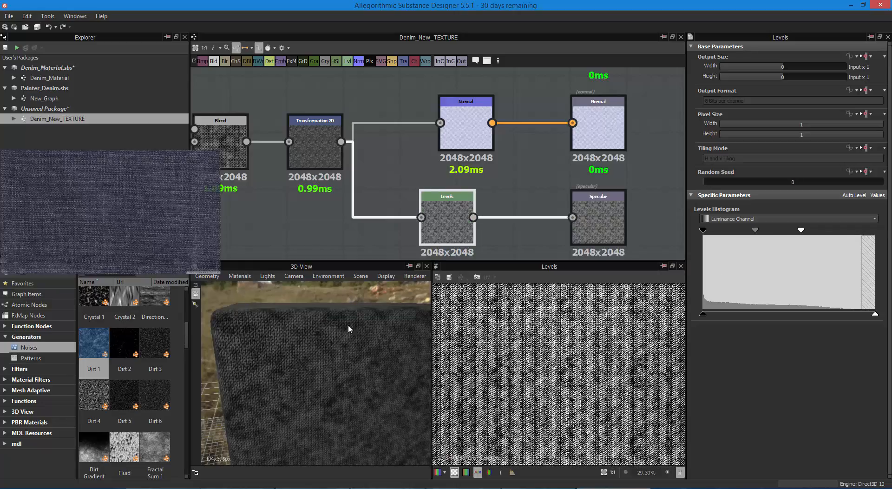
drag(364, 339, 418, 293)
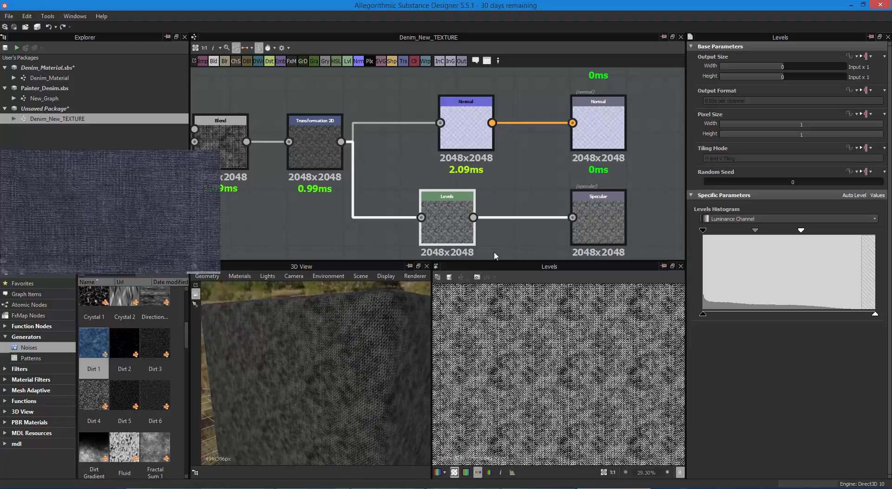
- Connect the final Transformation 2D to Glossiness and insert a Levels node on that link, placed below the specular Levels
middle_drag(504, 217, 502, 137)
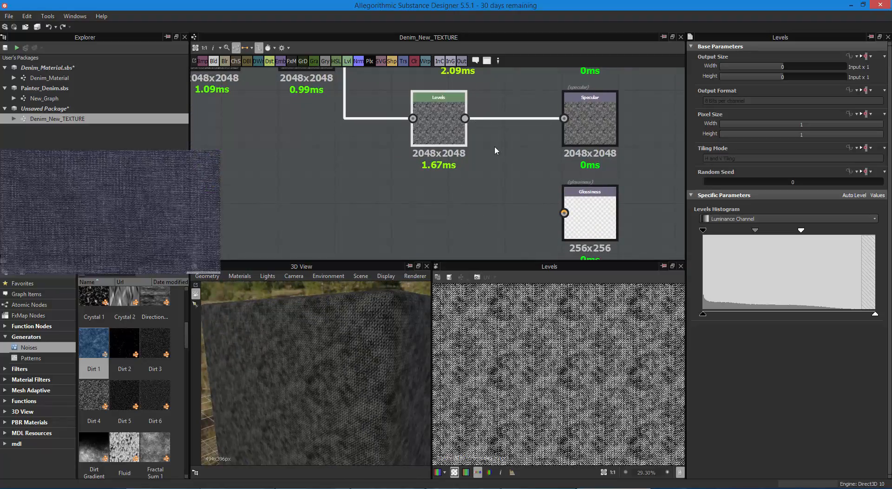
scroll(469, 200, down, 2)
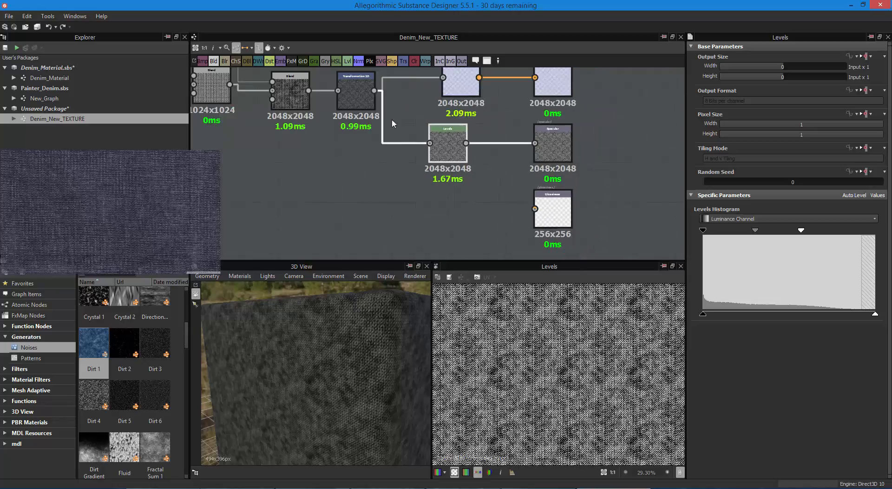
drag(375, 91, 535, 209)
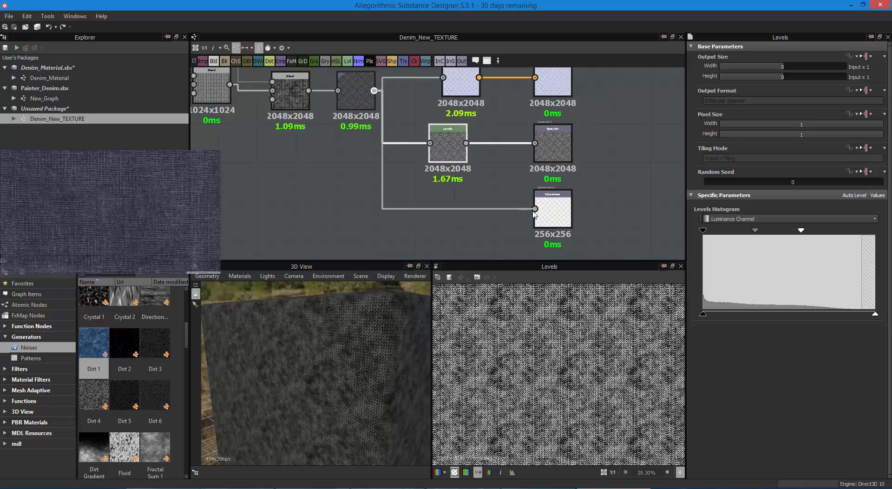
click(454, 209)
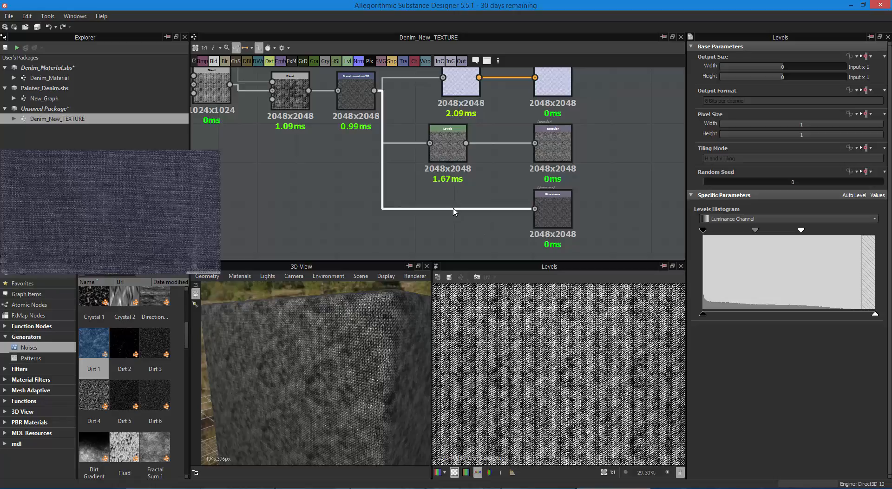
key(space)
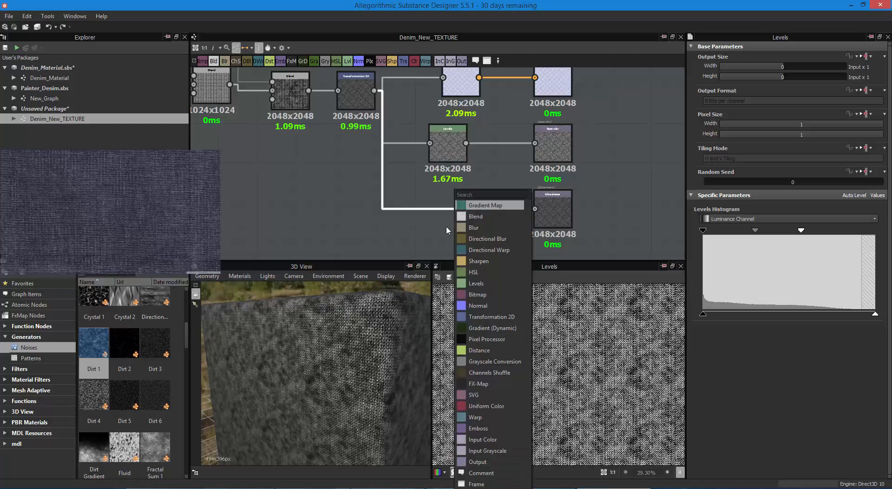
click(477, 283)
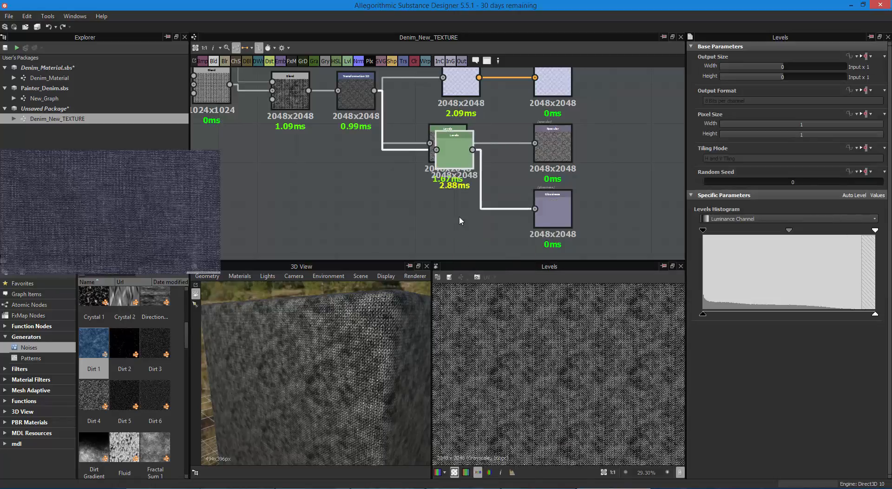
drag(455, 149, 448, 209)
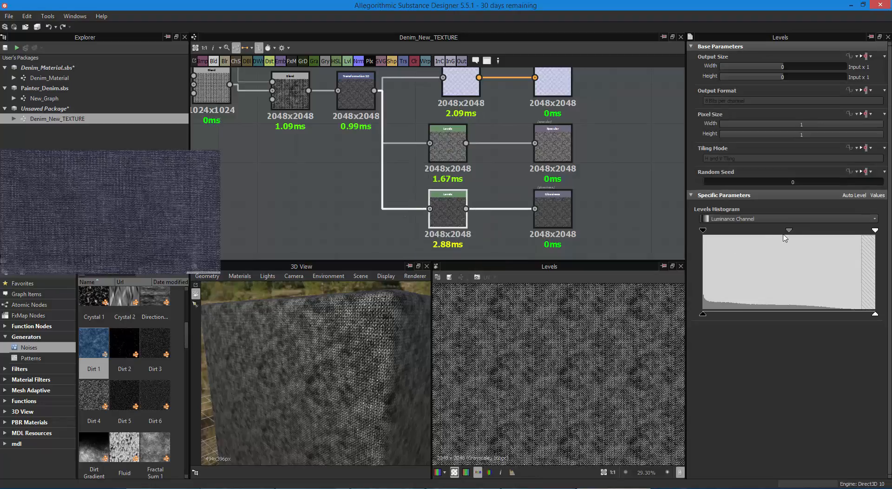
- Try brightening the glossiness Levels by moving its midtone point toward black, and inspect the reflections on the cube
drag(777, 232, 743, 234)
drag(395, 369, 330, 346)
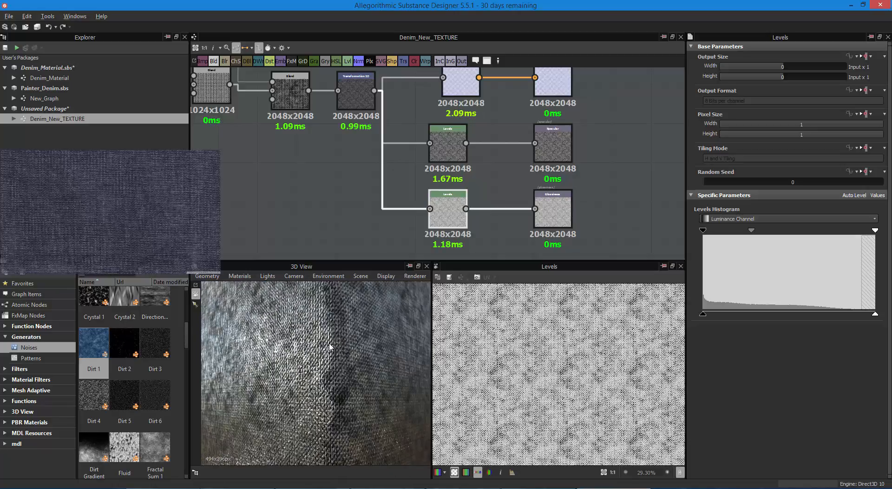
drag(271, 351, 381, 371)
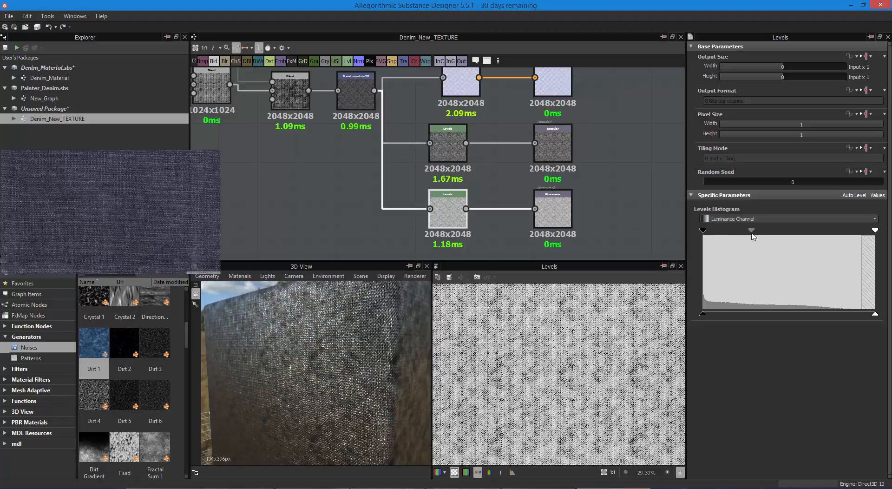
- Darken the glossiness Levels to nearly black by moving its midtone point far toward the white end of the histogram
drag(753, 236, 815, 244)
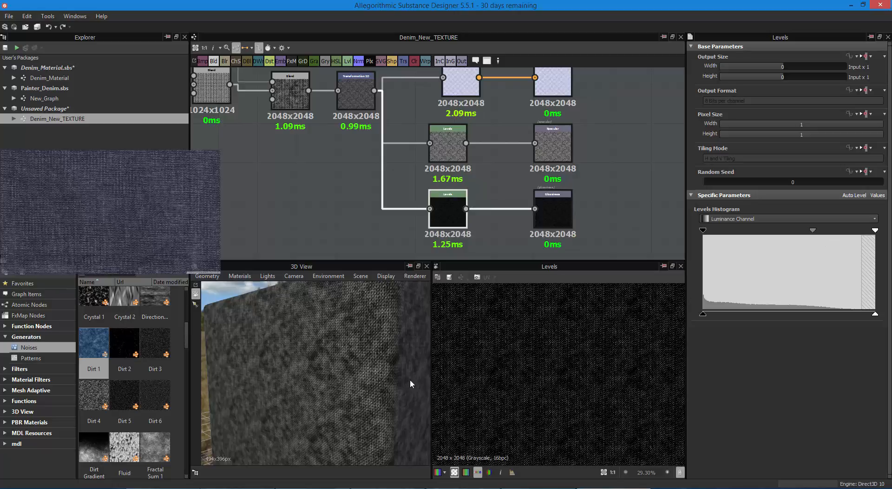
drag(410, 383, 389, 425)
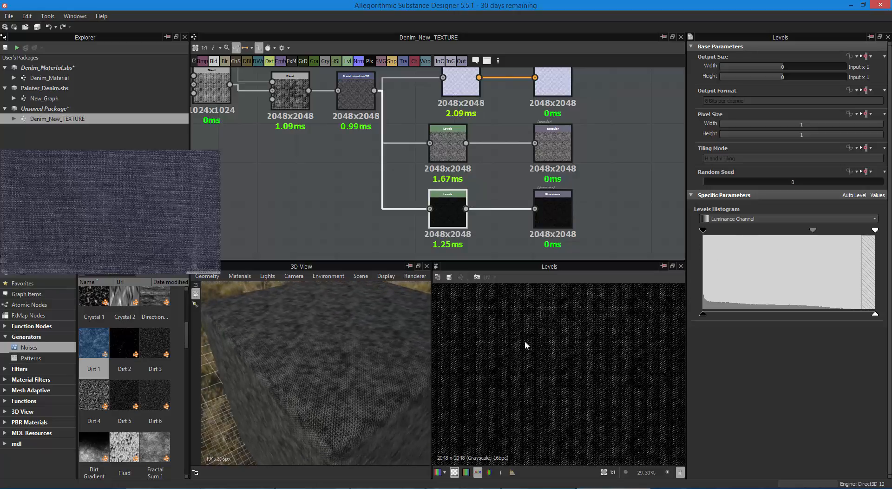
drag(811, 231, 851, 242)
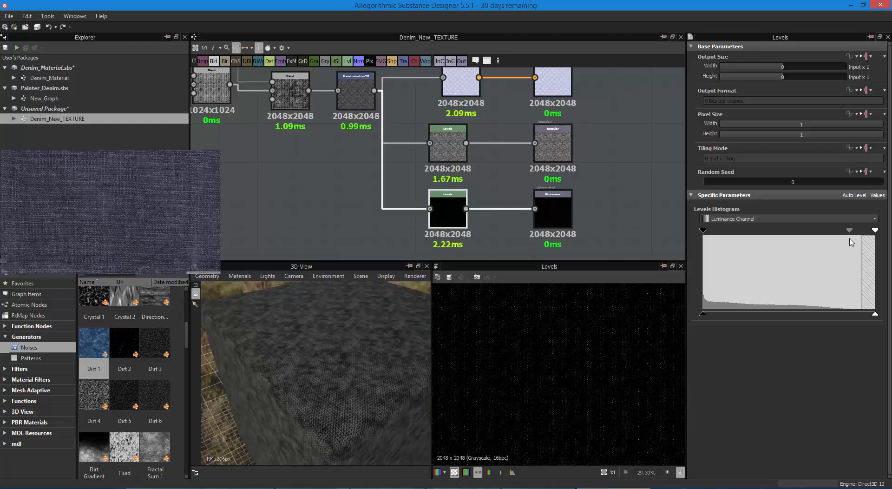
drag(851, 241, 849, 243)
- Insert a Levels node between Dirt 1 and the second Blend, and arrange both nodes above the blends
scroll(307, 179, down, 1)
middle_drag(307, 180, 462, 238)
drag(390, 113, 401, 96)
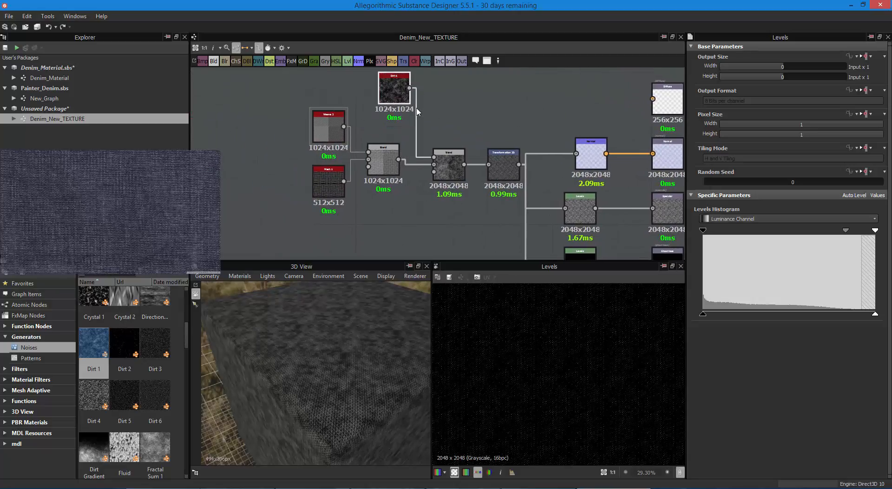
click(347, 61)
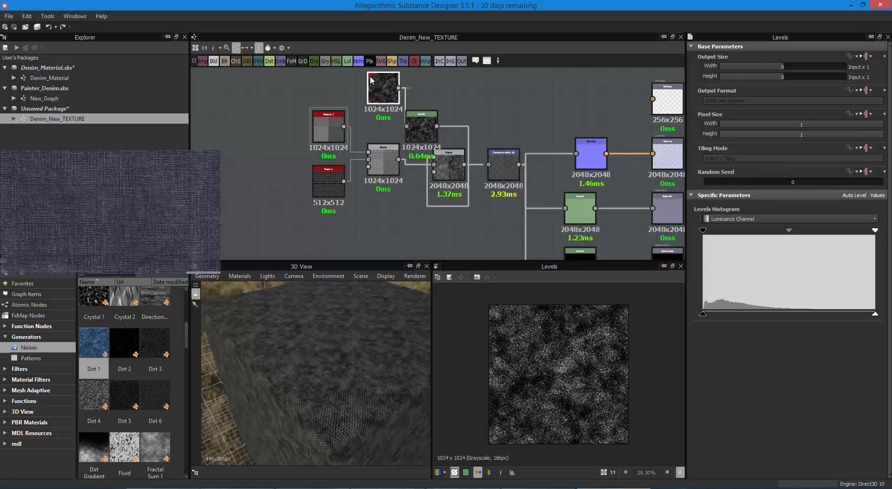
drag(394, 85, 361, 81)
drag(427, 120, 410, 110)
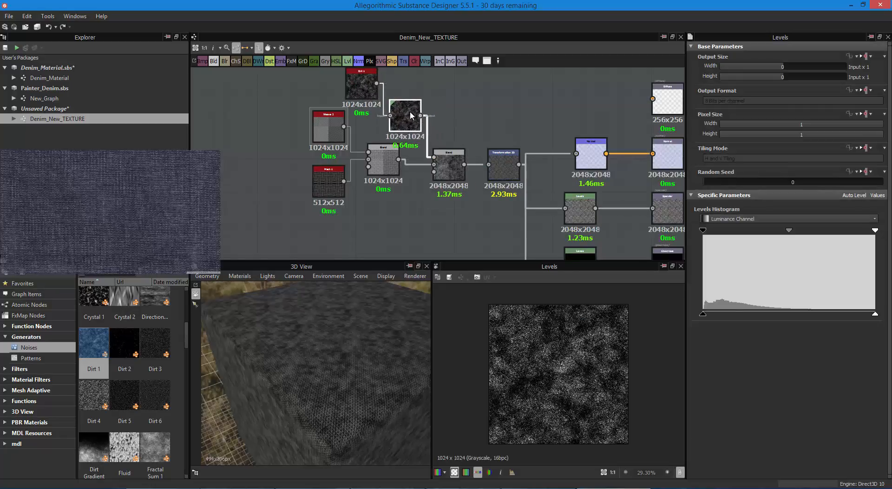
- Darken the dirt Levels slightly by moving its midtone point just past the middle, and check the cube's surface
mouse_move(795, 232)
mouse_down()
mouse_move(759, 236)
mouse_move(814, 237)
mouse_move(793, 233)
mouse_up()
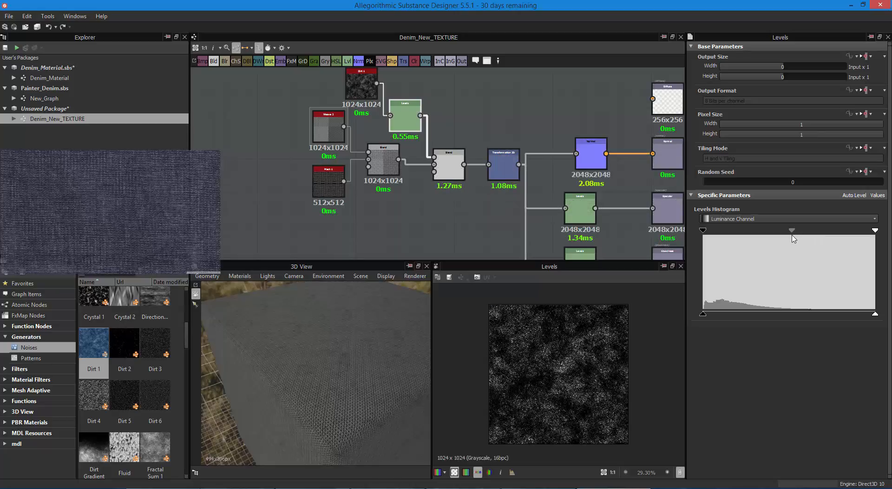
drag(793, 239, 798, 238)
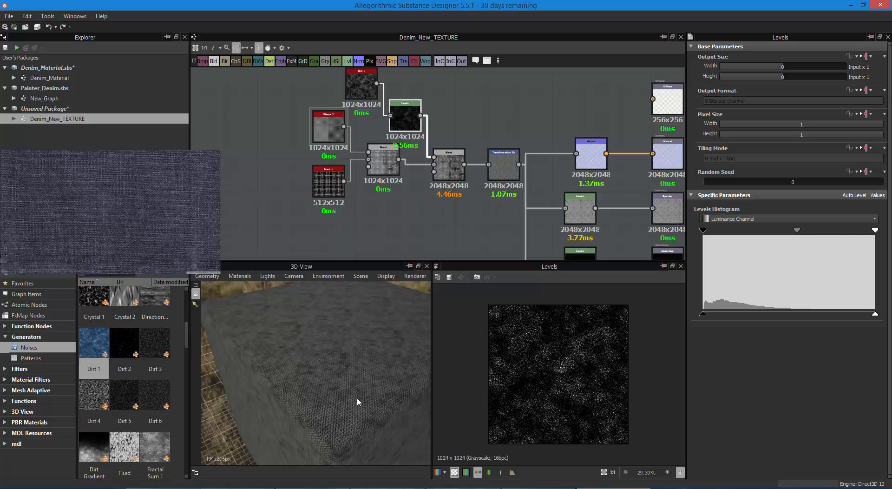
drag(357, 397, 344, 417)
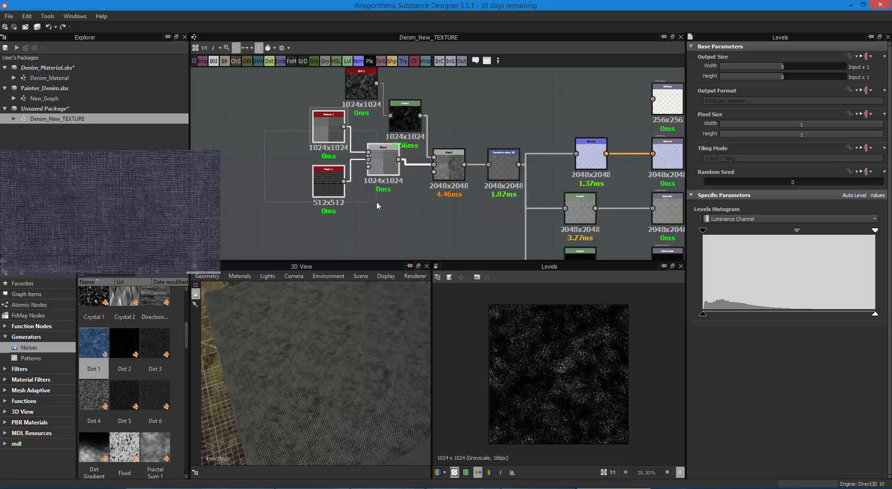
- Spread out the weave, mesh, first Blend, Dirt 1, dirt Levels and second Blend nodes to make room between them
mouse_move(381, 168)
mouse_down()
mouse_move(371, 183)
mouse_move(381, 173)
mouse_up()
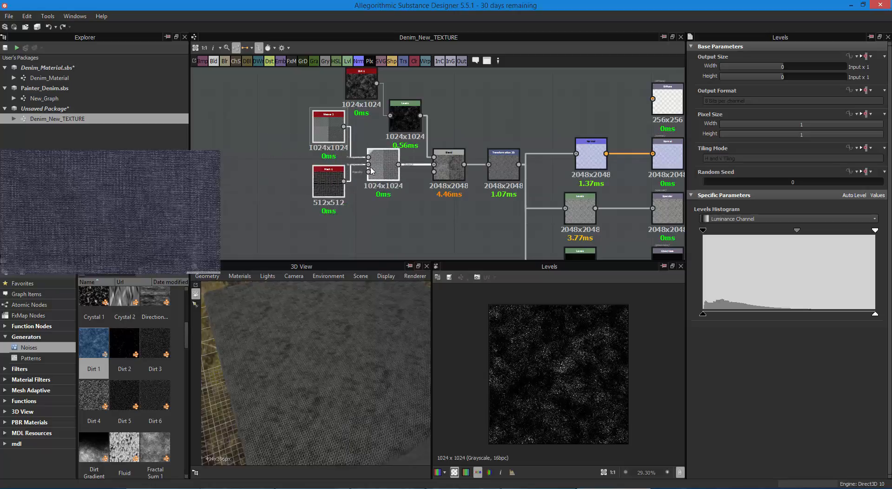
drag(379, 191, 309, 176)
mouse_move(404, 119)
mouse_down()
mouse_move(398, 132)
mouse_move(404, 124)
mouse_up()
drag(354, 94, 298, 118)
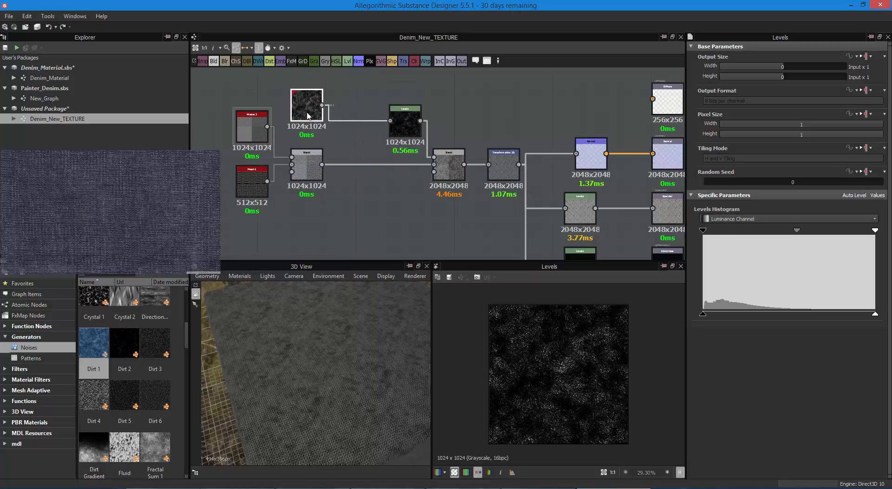
drag(404, 132, 359, 99)
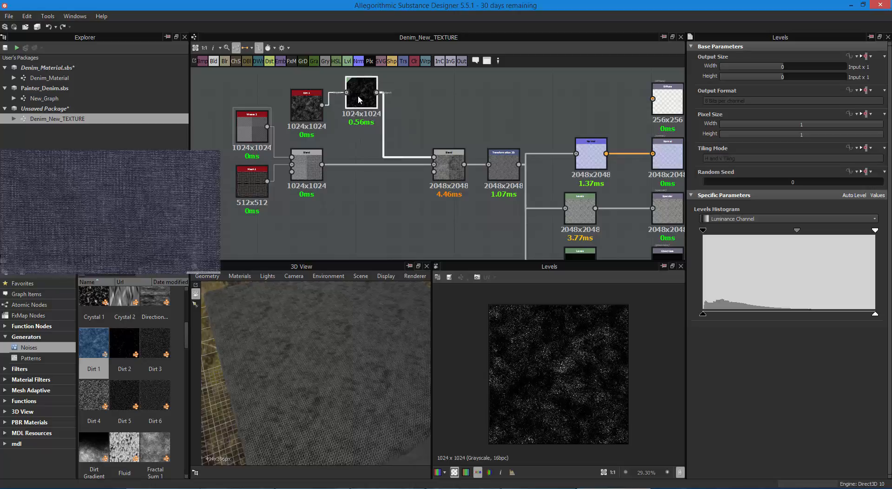
drag(449, 181, 421, 180)
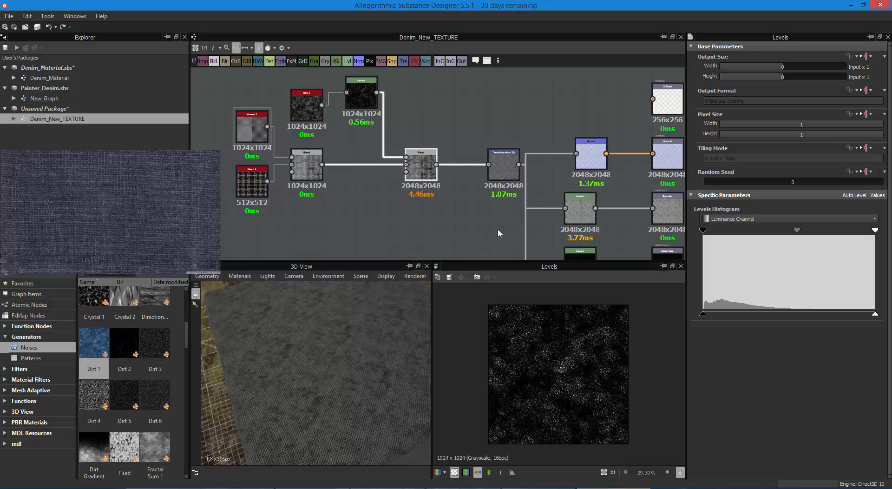
- Set the second Blend node's relative output width and height to 0 (Input x 1)
middle_drag(481, 227, 408, 191)
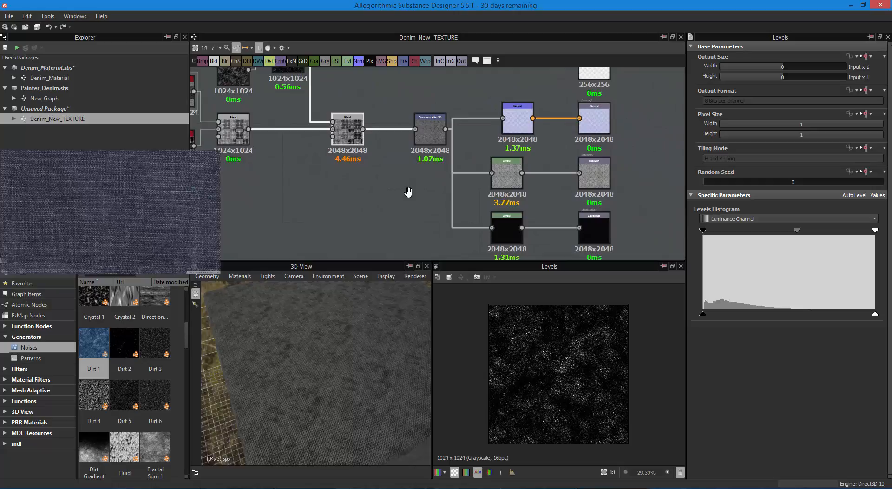
click(348, 135)
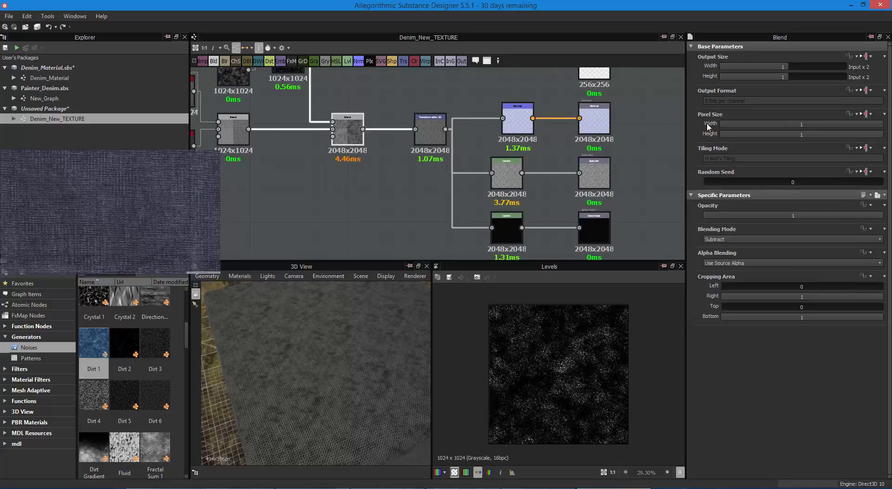
click(785, 77)
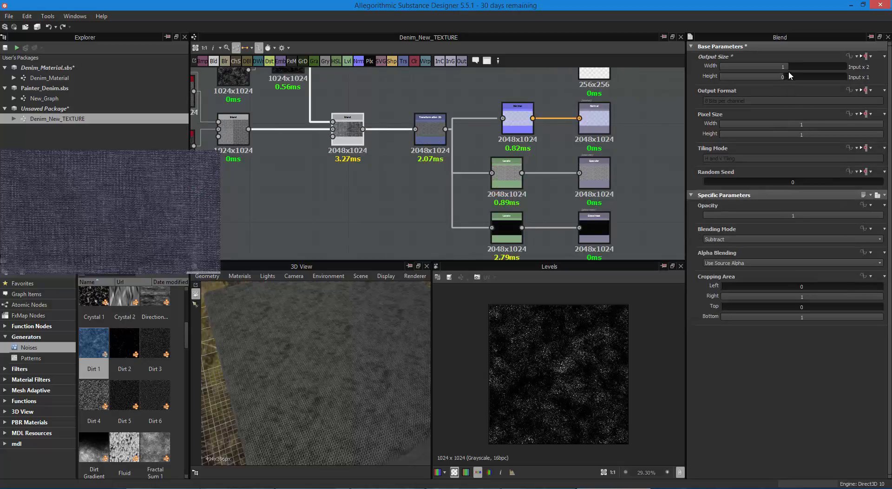
click(784, 67)
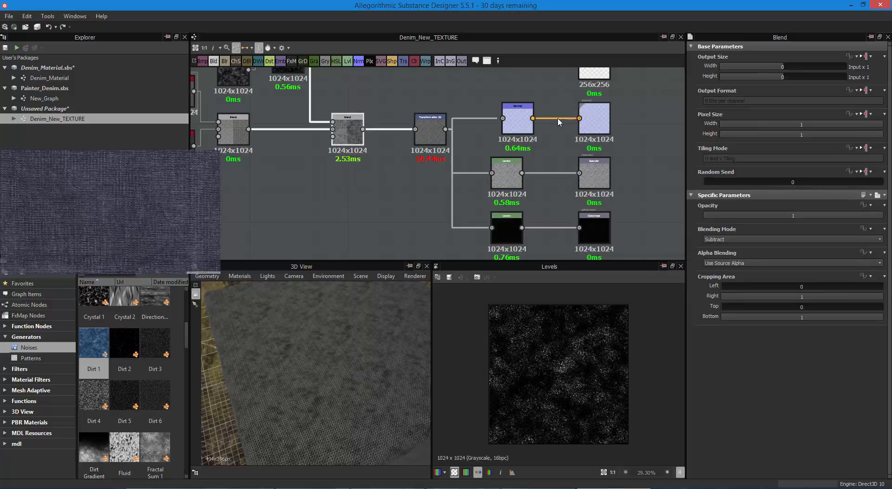
- Set the Transformation 2D node's relative output width and height to 1 (Input x 2), and check the cube's surface
click(432, 140)
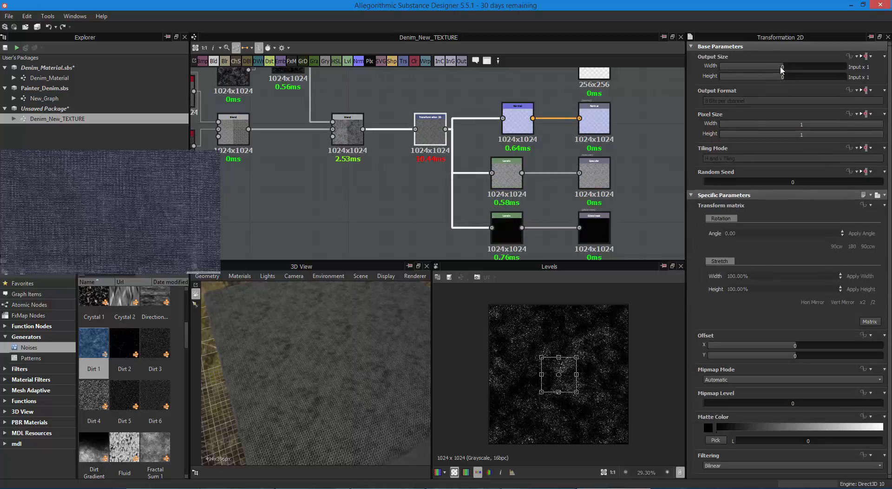
click(785, 66)
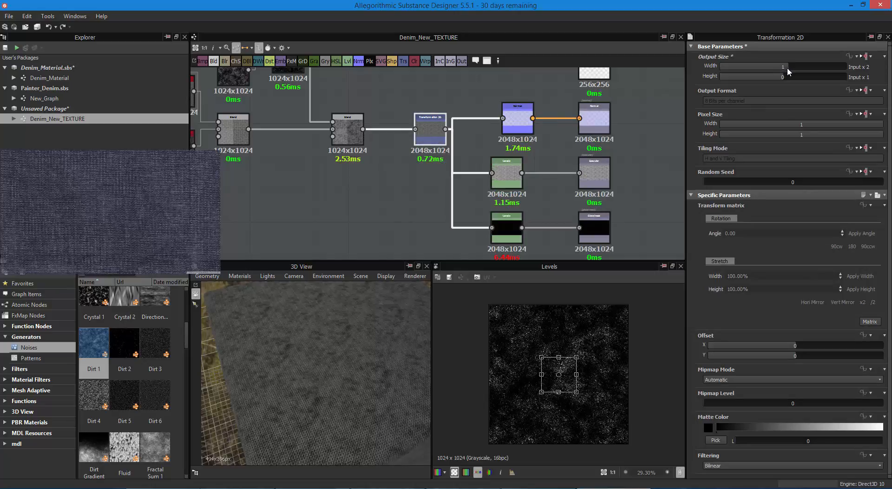
click(785, 77)
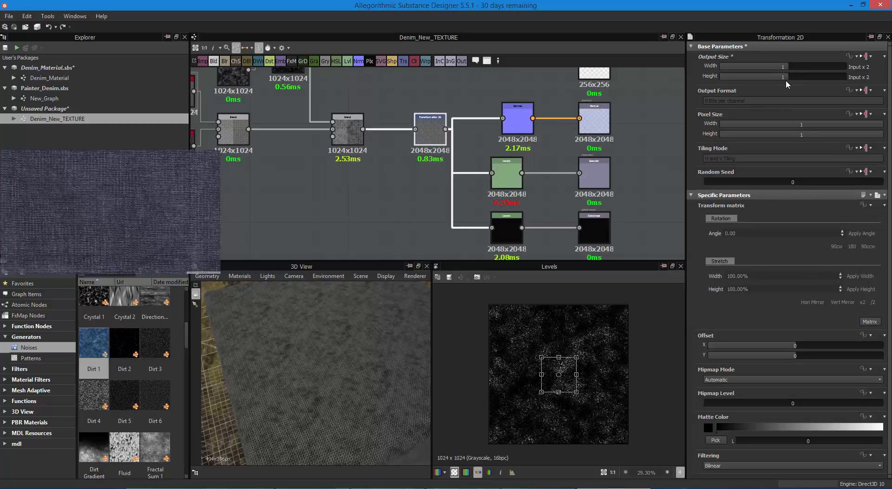
drag(363, 321, 325, 360)
- Line up the Dirt 1 and dirt Levels nodes in a row higher above the two Blend nodes
middle_drag(378, 162, 404, 217)
drag(358, 135, 363, 119)
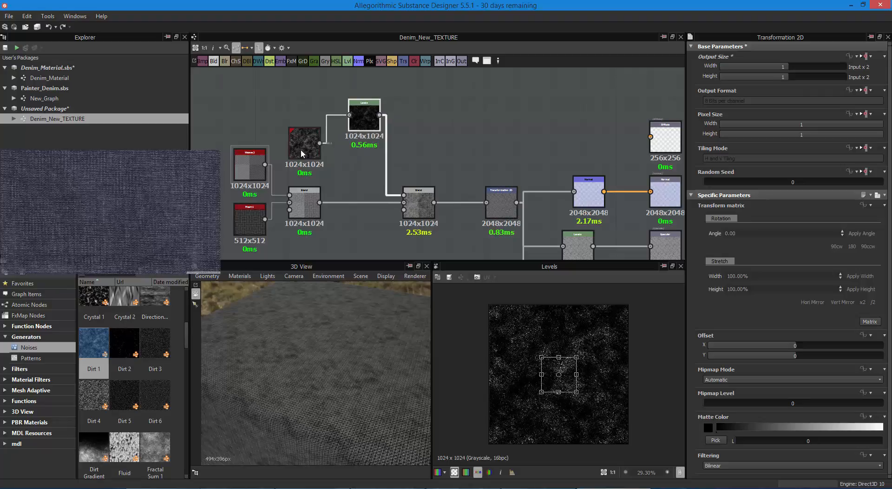
drag(300, 149, 302, 120)
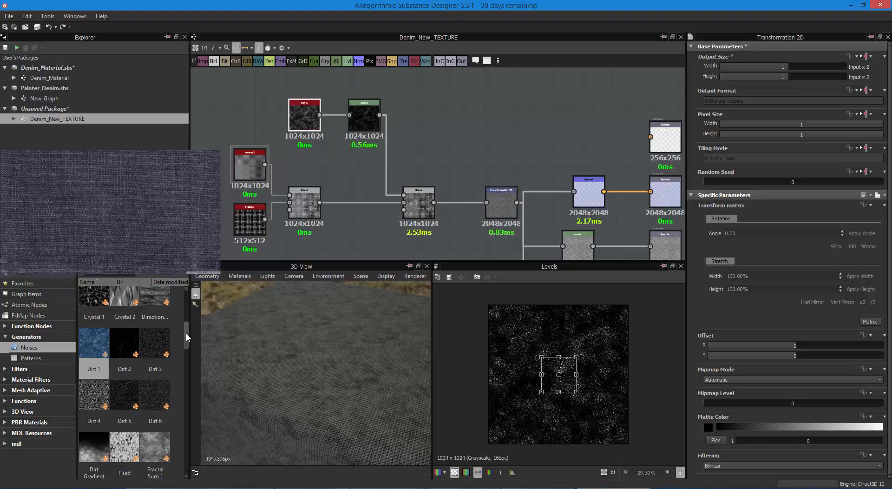
- Try the grunge_map_004 noise as the opacity mask of the second Blend
scroll(186, 337, down, 4)
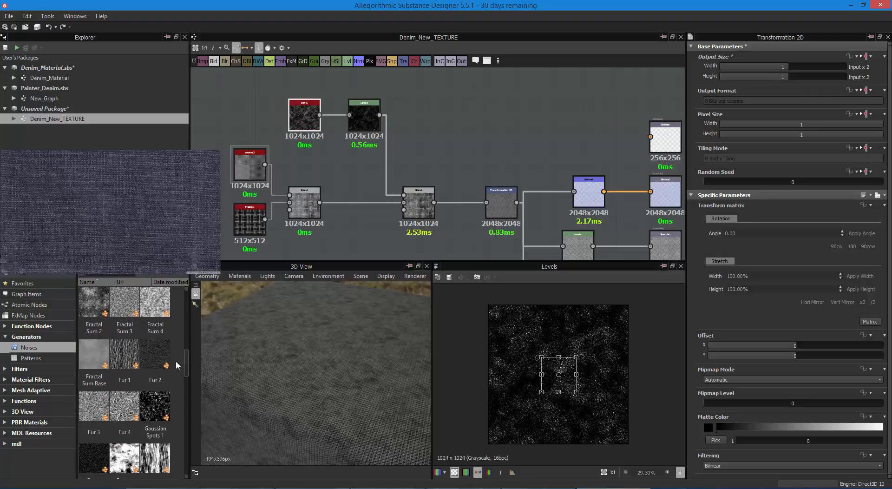
scroll(176, 360, down, 3)
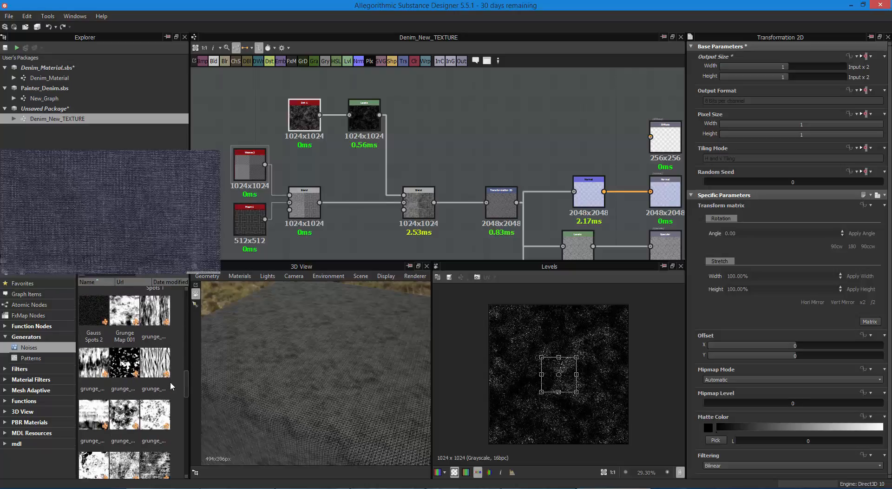
drag(125, 363, 356, 227)
drag(358, 227, 406, 213)
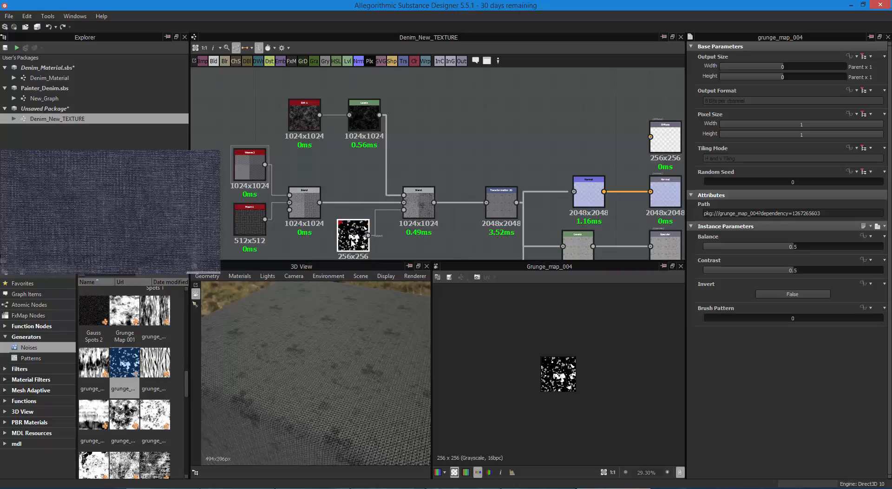
- Set the grunge map's Balance to 0.87, Contrast to 0.24 and Brush Pattern to 0.17
drag(354, 234, 360, 239)
drag(785, 249, 823, 250)
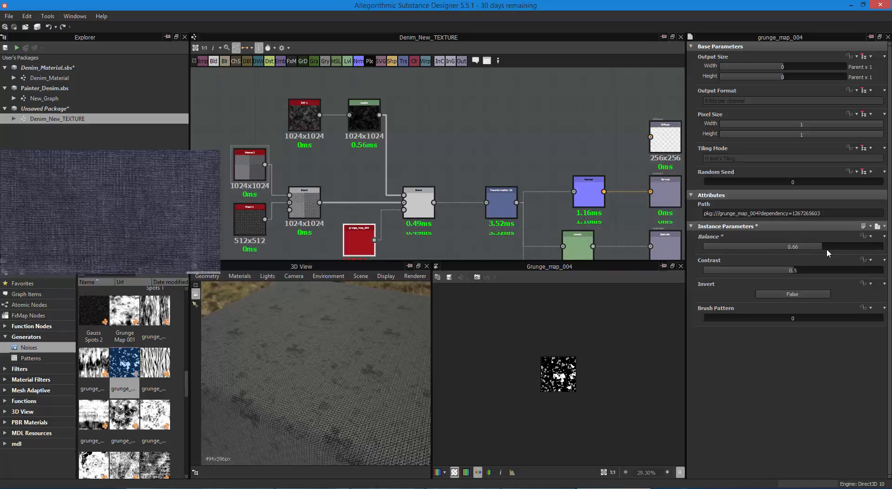
click(842, 247)
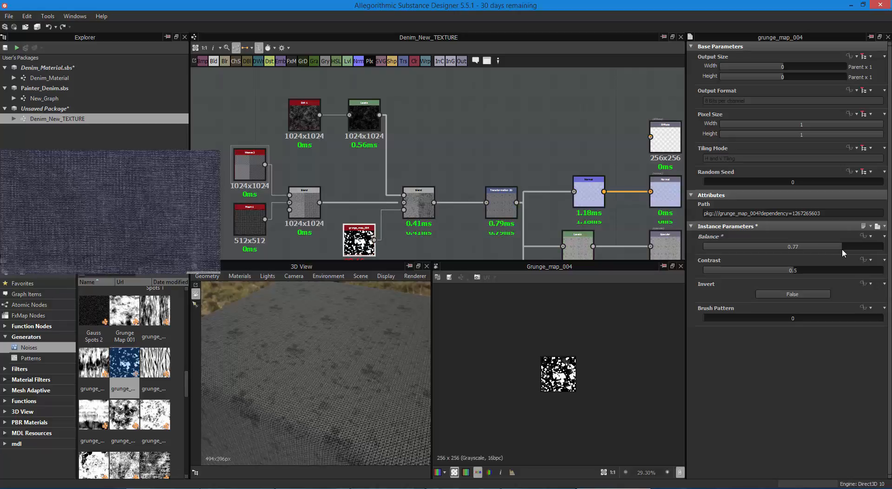
drag(842, 248, 859, 246)
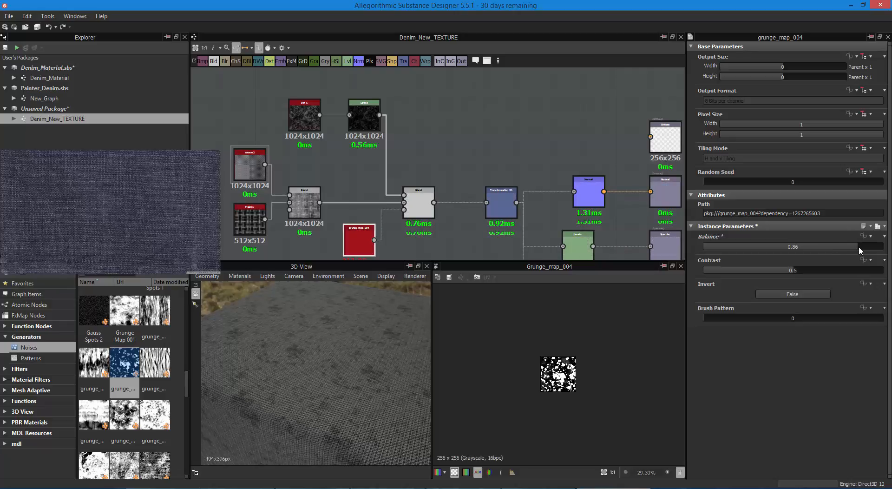
drag(804, 270, 772, 267)
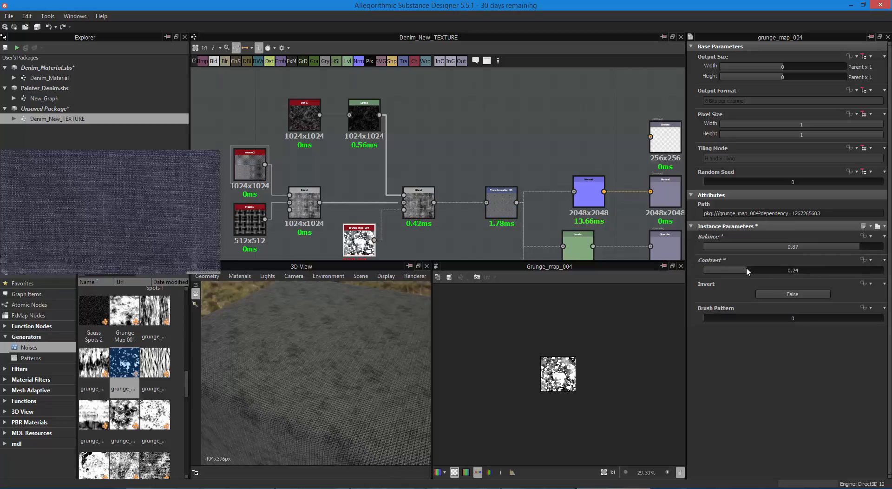
click(735, 317)
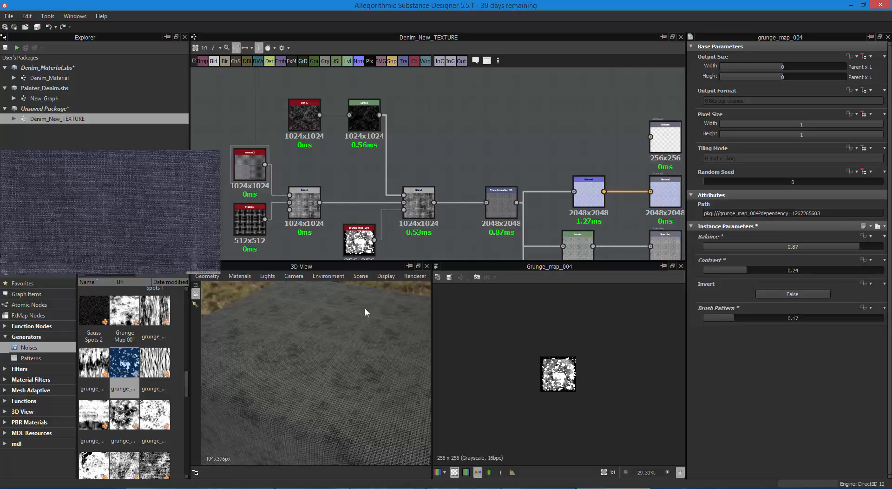
- Try the grunge map with Contrast 0, inspect the cube from several angles, and delete the grunge map node
drag(342, 354, 334, 309)
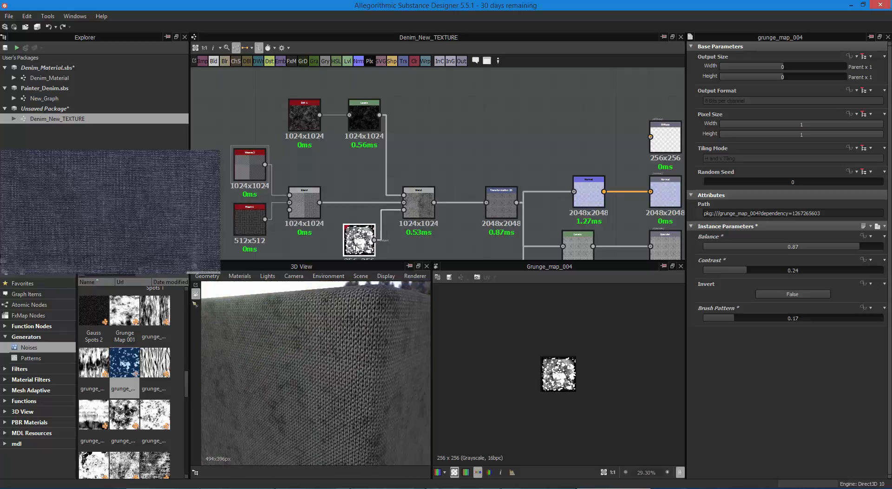
drag(735, 270, 703, 270)
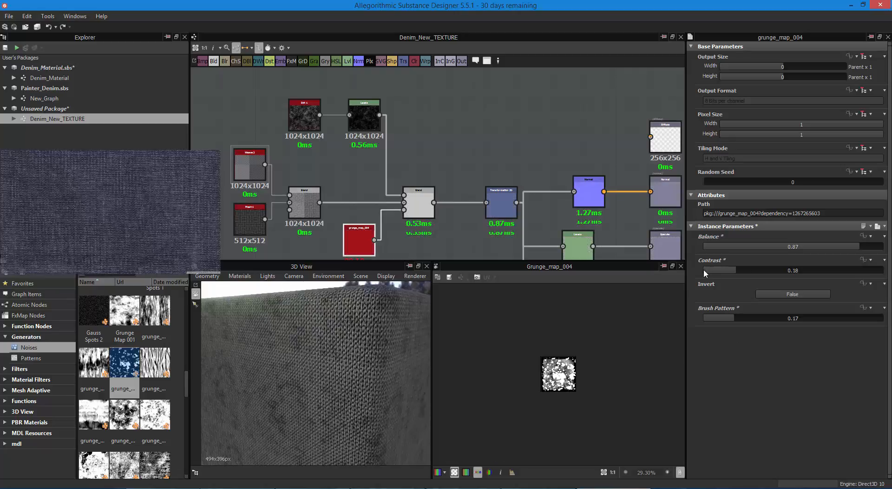
drag(371, 409, 324, 442)
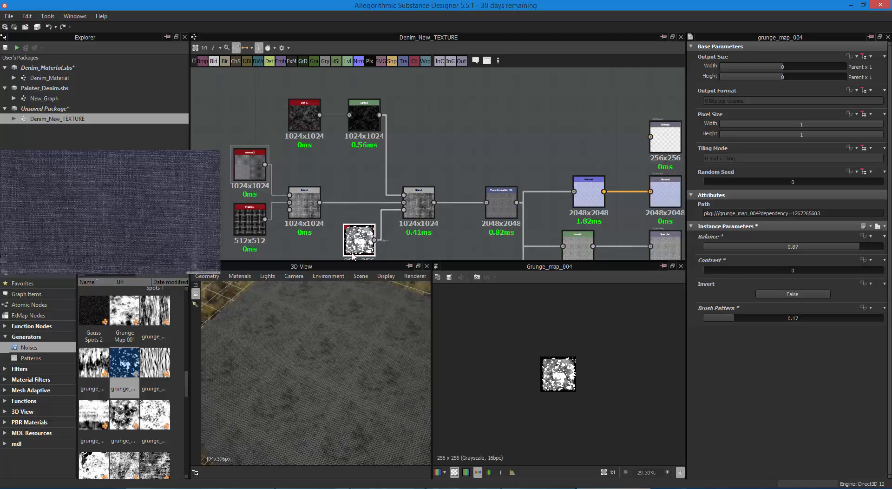
key(Delete)
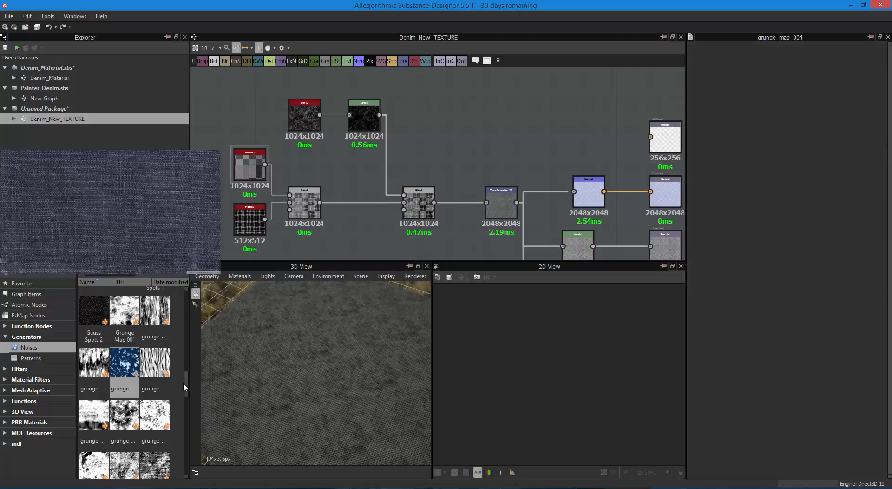
- Try the Clouds 2 noise with Random Seed 2 as the second Blend's opacity mask, and delete the node again
click(182, 382)
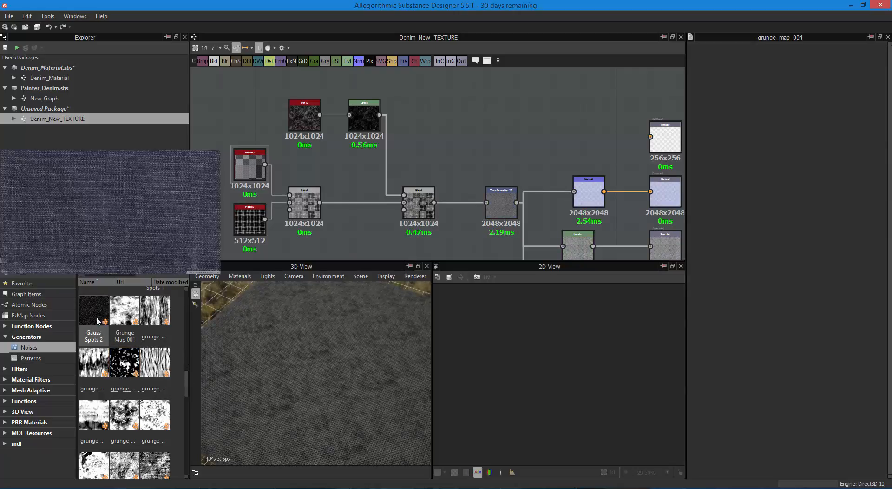
scroll(191, 355, up, 5)
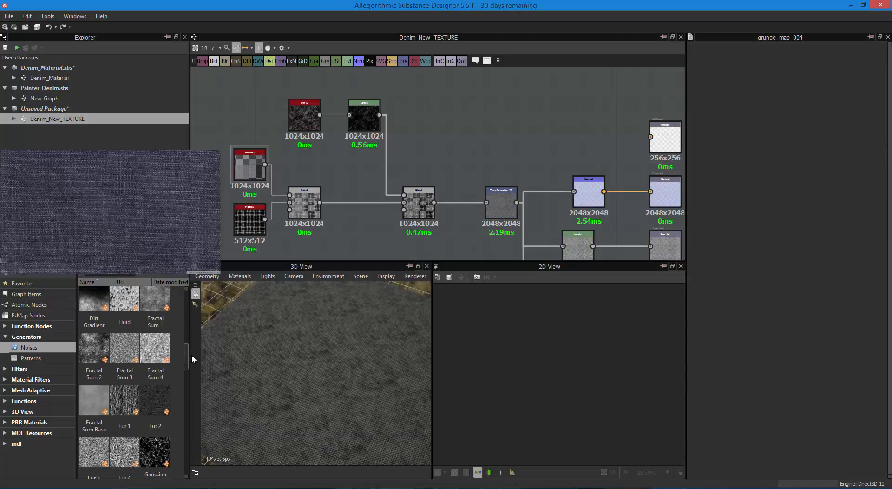
scroll(191, 352, up, 1)
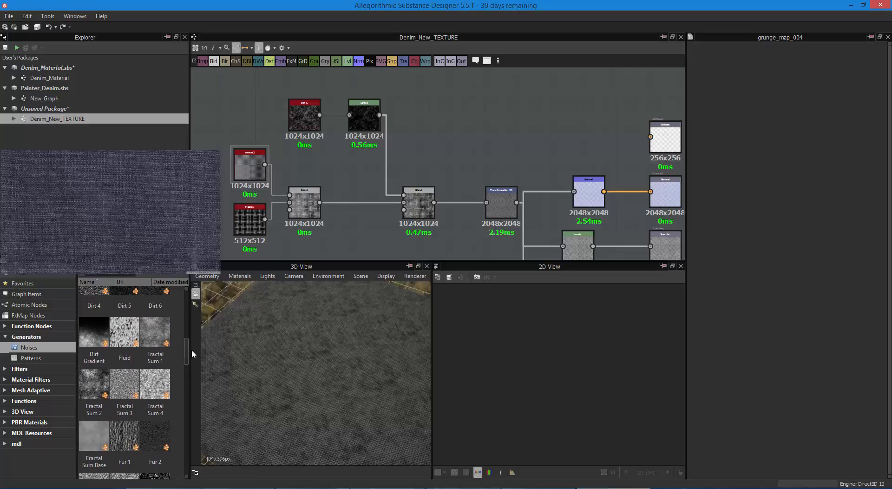
scroll(191, 344, up, 3)
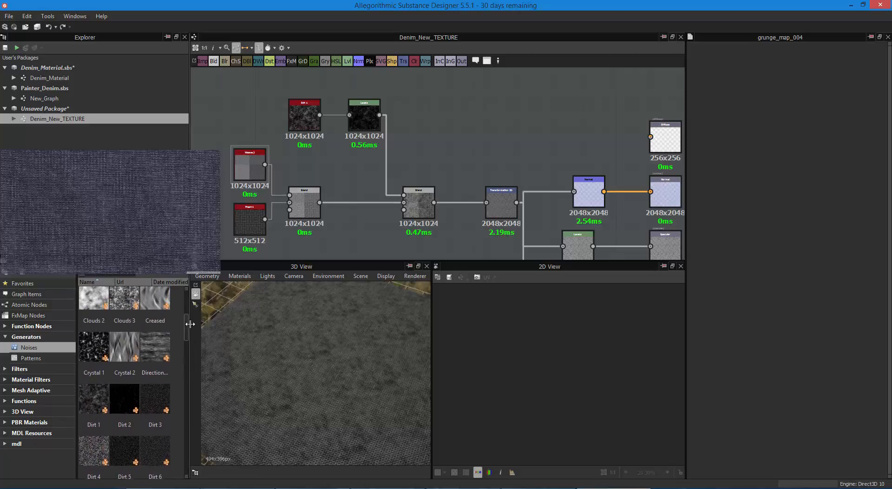
scroll(190, 323, up, 1)
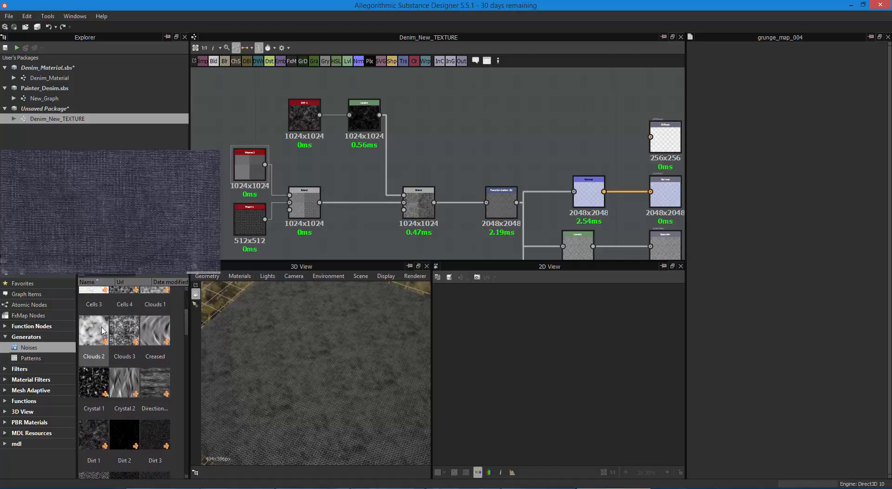
drag(98, 329, 359, 234)
mouse_move(759, 183)
mouse_down()
mouse_move(771, 181)
mouse_move(743, 182)
mouse_up()
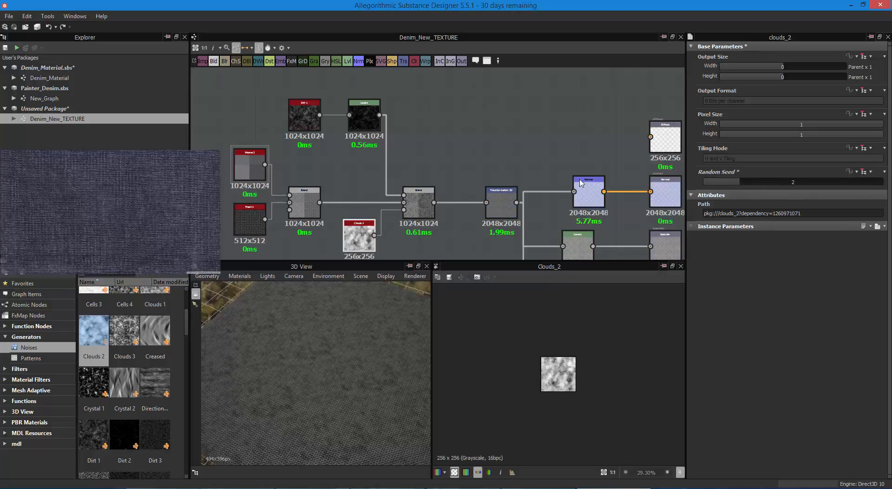
key(Delete)
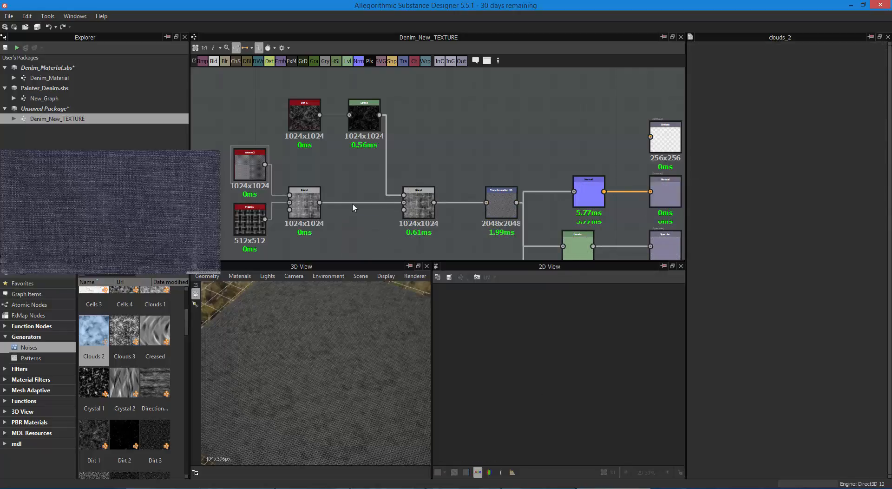
- Move the dirt Levels node slightly lower and brighten it a little by shifting its midtone point toward the black end
click(366, 126)
drag(365, 132, 360, 148)
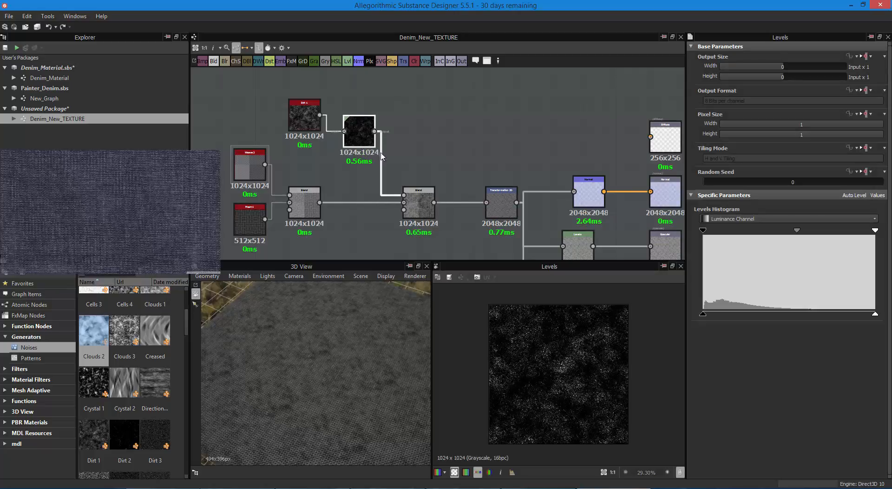
mouse_move(796, 231)
mouse_down()
mouse_move(781, 235)
mouse_move(793, 236)
mouse_up()
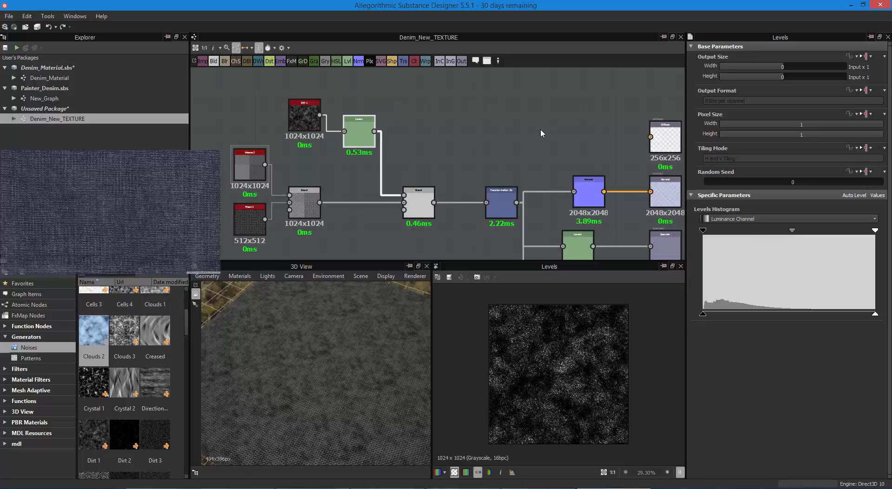
scroll(536, 140, down, 3)
scroll(539, 135, up, 3)
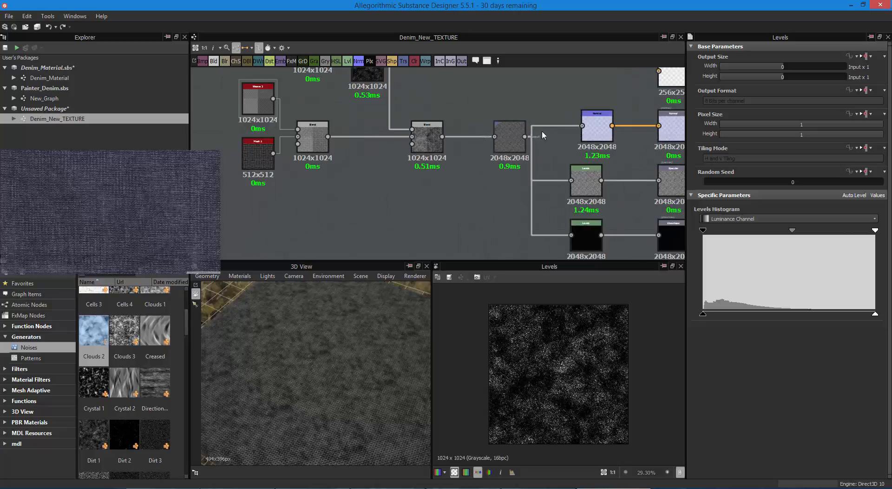
- Add a new Blend node above the Normal node, left of the Diffuse output, removing the mistakenly added Directional Blur
middle_drag(487, 208, 442, 268)
middle_drag(449, 156, 480, 191)
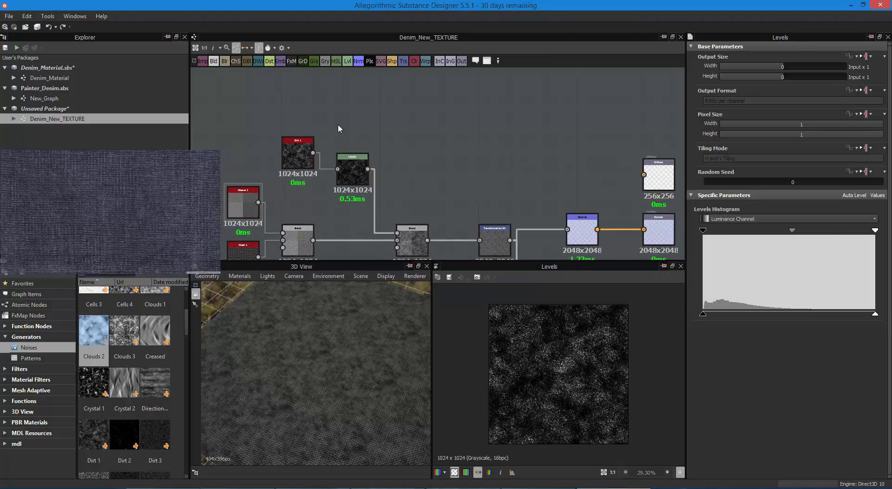
drag(339, 123, 440, 160)
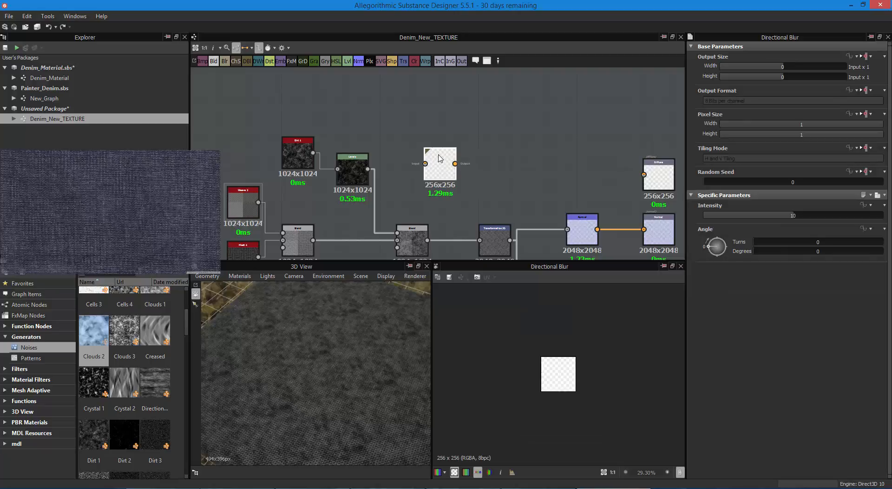
key(Delete)
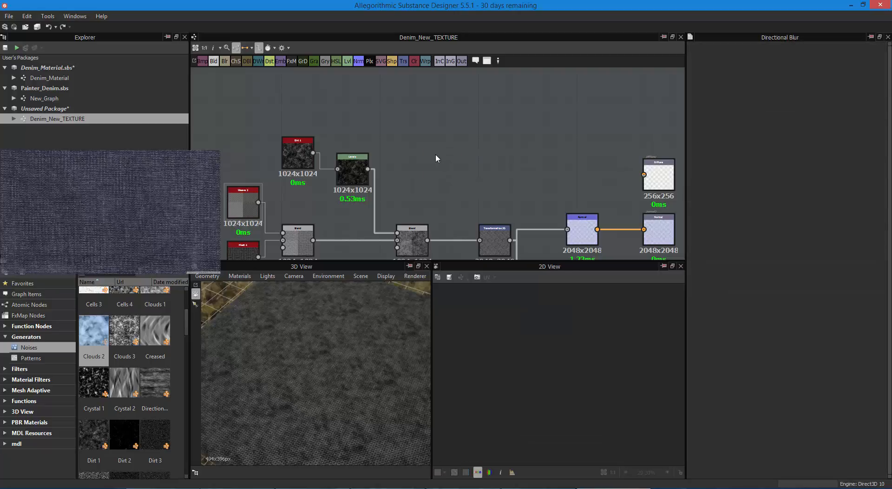
click(214, 61)
drag(440, 167, 533, 124)
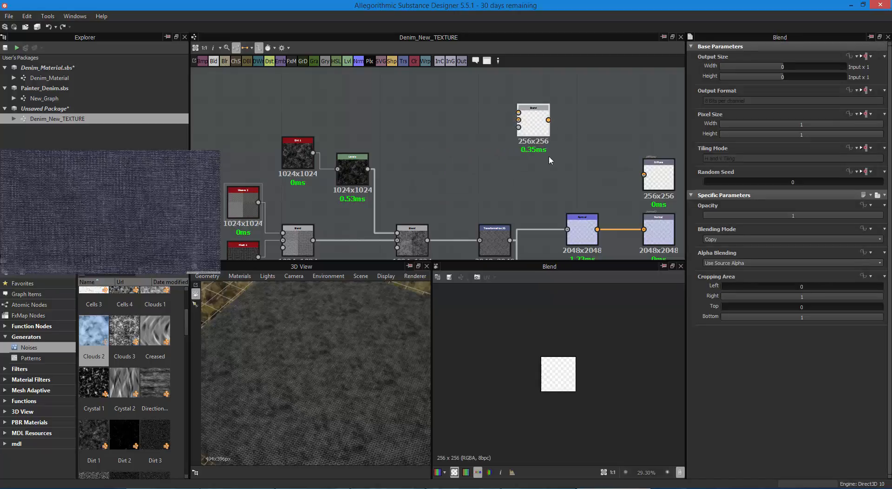
- Add a Uniform Color node and an HSL node beside the new Blend node, above the dirt nodes
click(414, 61)
drag(439, 167, 385, 115)
click(336, 61)
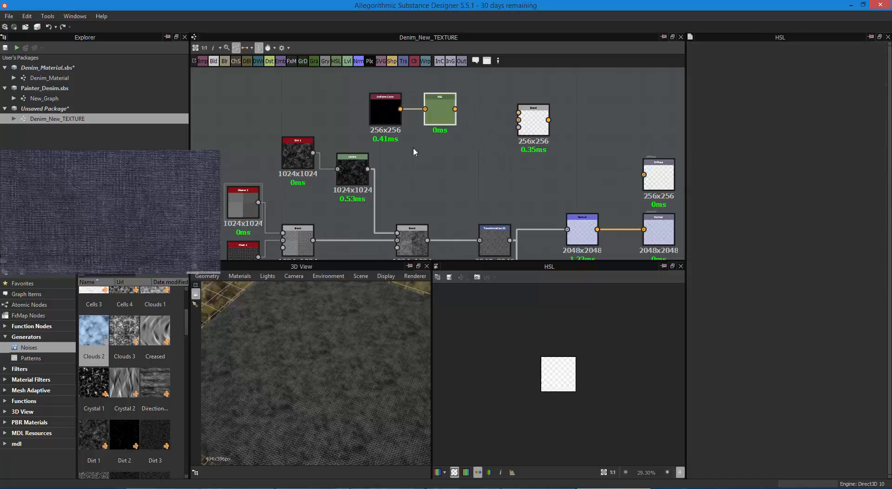
drag(442, 116, 452, 133)
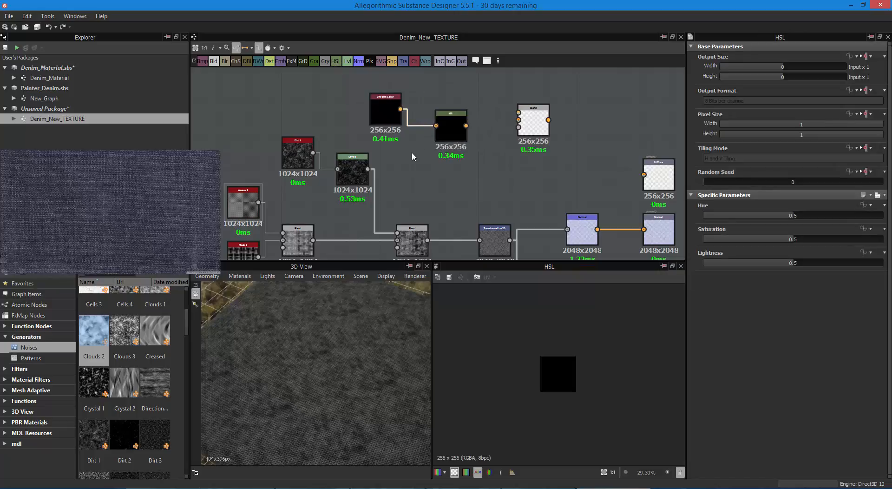
- Set the Uniform Color node's output color to a grey-blue sampled from the denim reference image, H 234, S 56, V 95
click(387, 113)
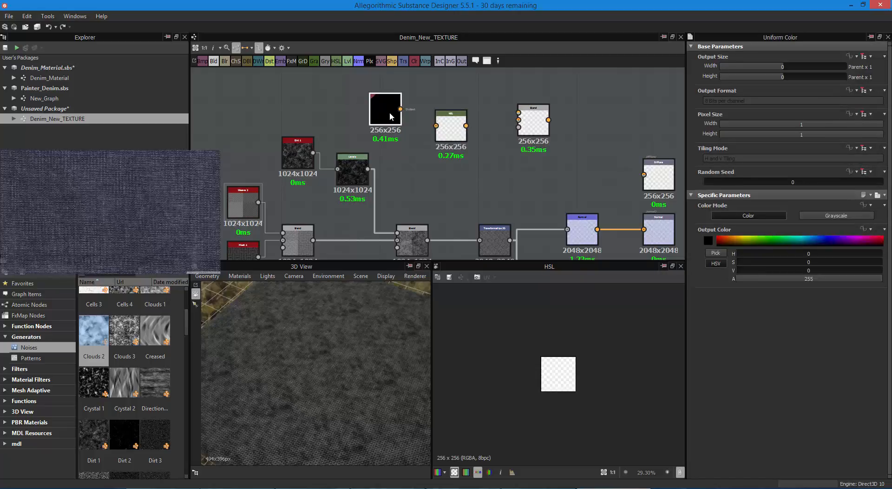
click(715, 253)
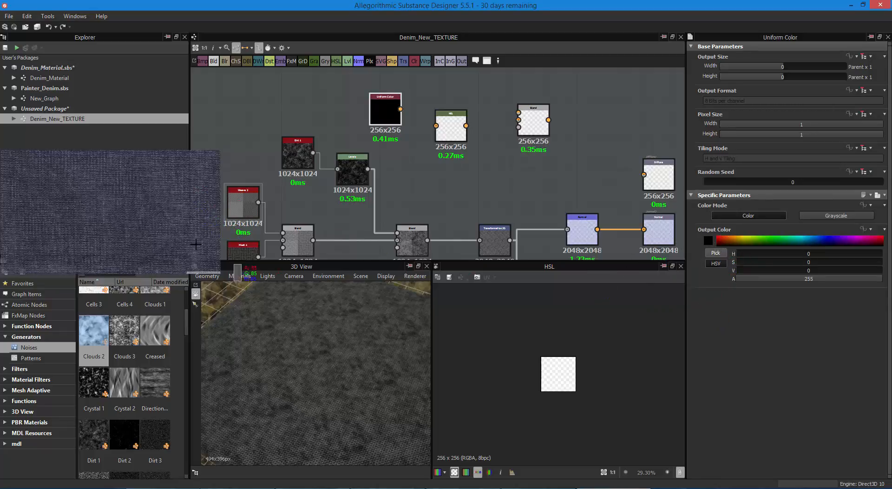
click(159, 198)
mouse_move(387, 119)
mouse_down()
mouse_move(397, 129)
mouse_move(398, 108)
mouse_up()
click(452, 133)
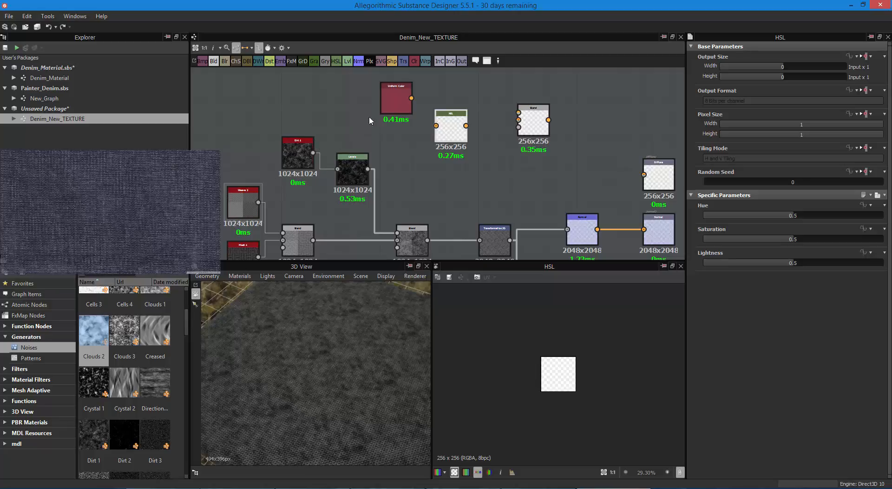
click(398, 106)
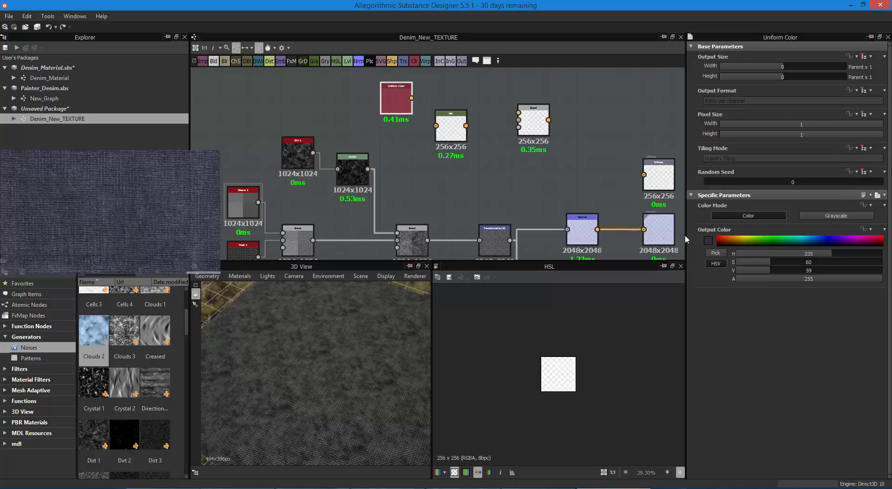
click(716, 252)
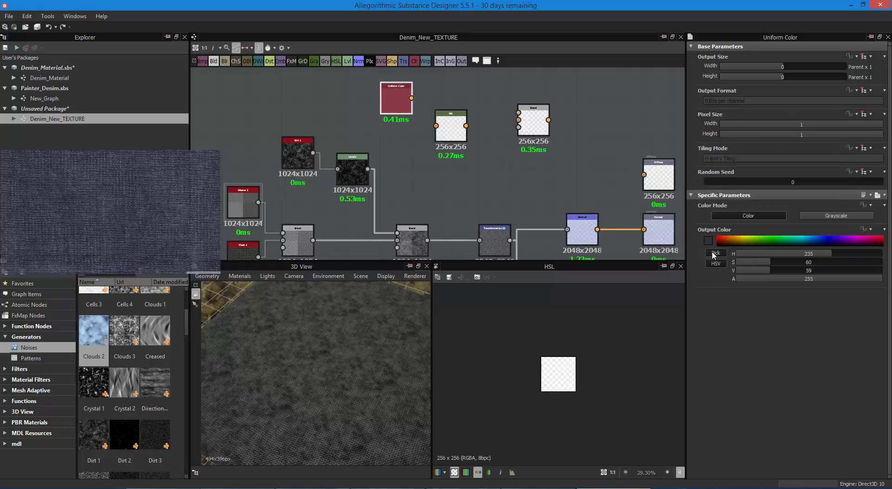
click(194, 224)
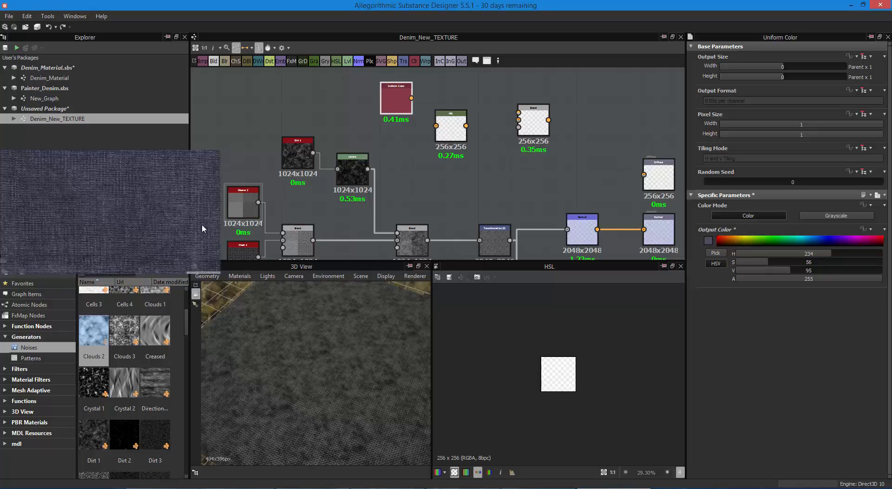
- Connect the Uniform Color node to the HSL node and set the HSL Lightness to 0.38
drag(395, 102, 396, 114)
drag(395, 114, 396, 102)
drag(454, 124, 465, 130)
drag(411, 98, 463, 136)
click(462, 132)
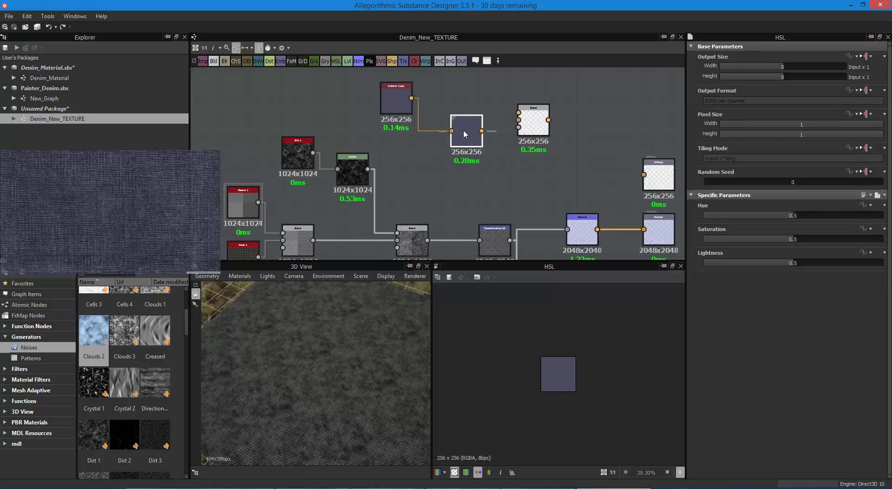
drag(465, 134, 458, 140)
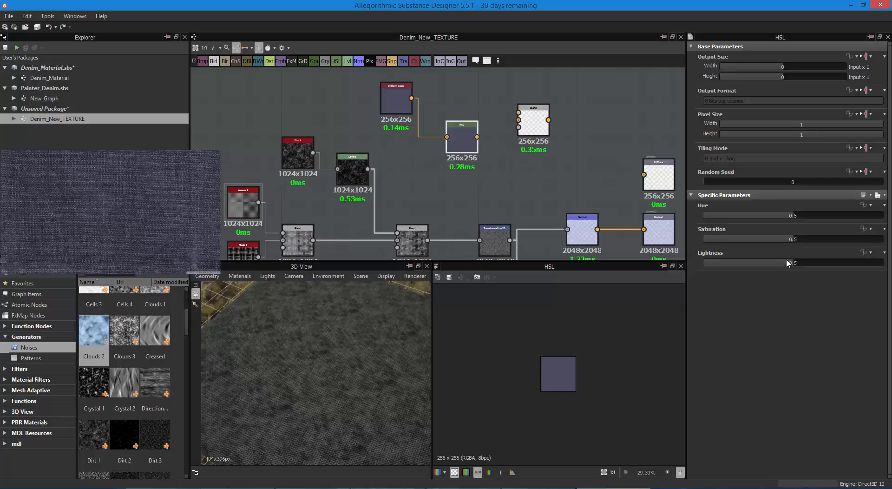
mouse_move(787, 263)
mouse_down()
mouse_move(766, 262)
mouse_move(774, 264)
mouse_up()
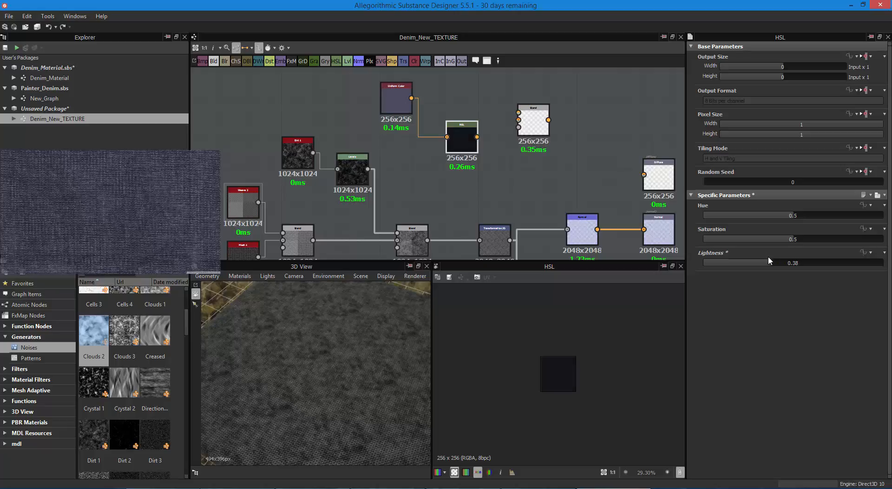
- Move the HSL node above the Uniform Color node and shift the new Blend node closer to the Diffuse output
drag(473, 148, 473, 99)
drag(398, 106, 409, 129)
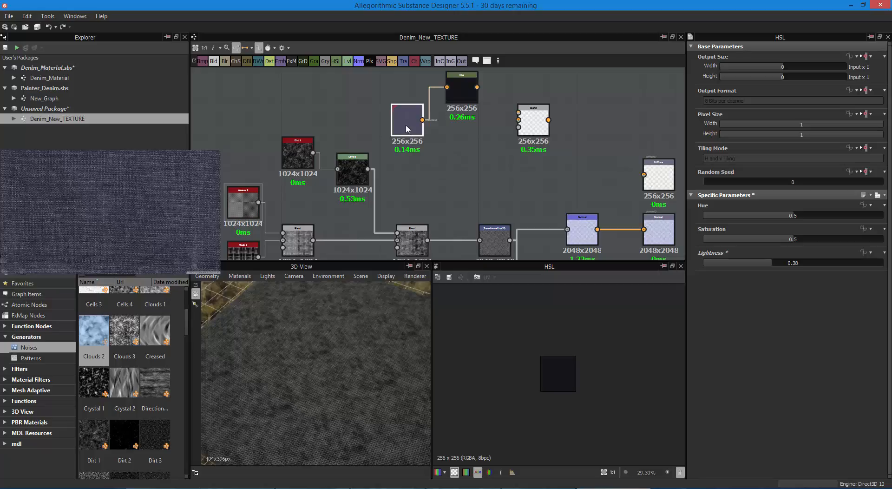
drag(531, 125, 553, 144)
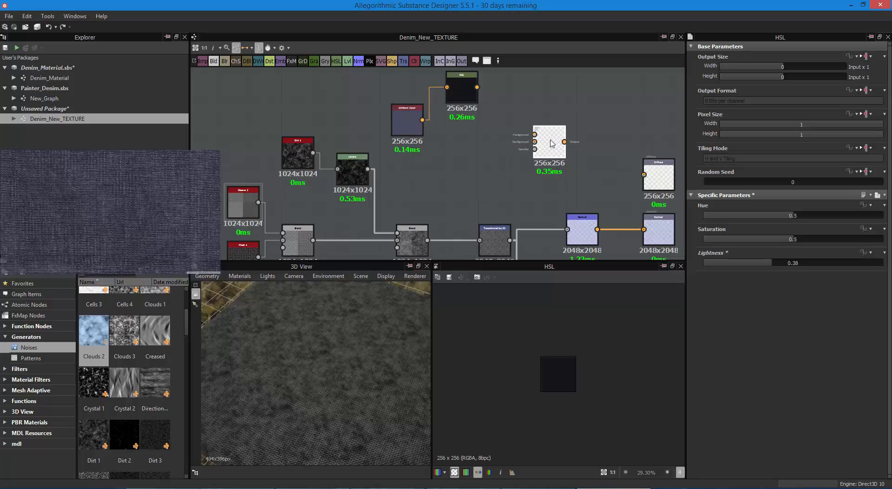
- Duplicate the weave, mesh and first Blend nodes and place the copies above the Dirt 1 node
scroll(470, 170, down, 2)
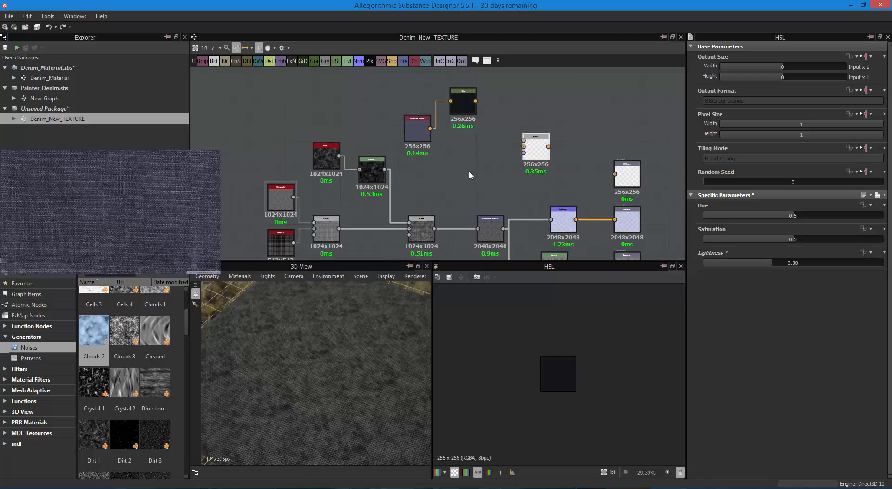
scroll(469, 170, down, 1)
scroll(326, 169, down, 2)
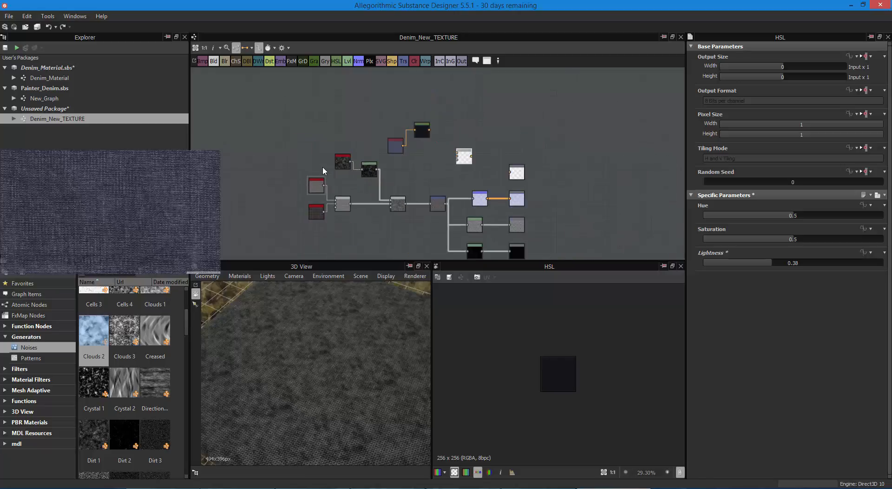
scroll(323, 167, up, 3)
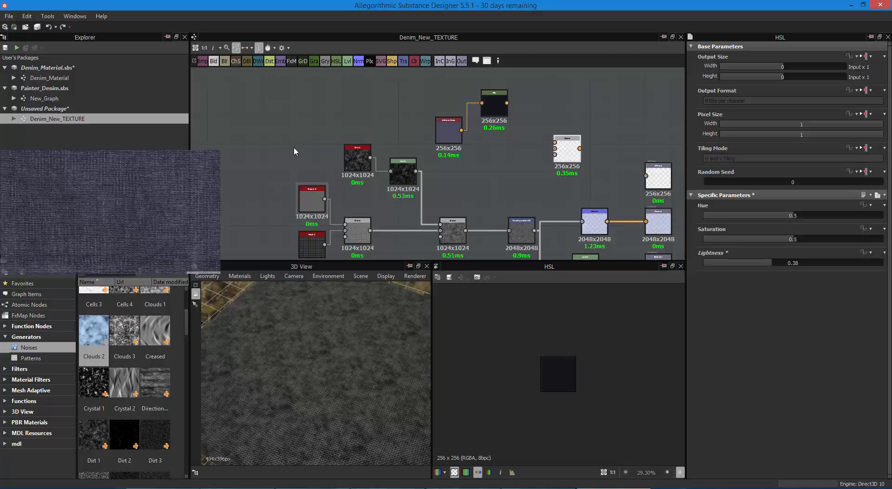
drag(266, 194, 357, 255)
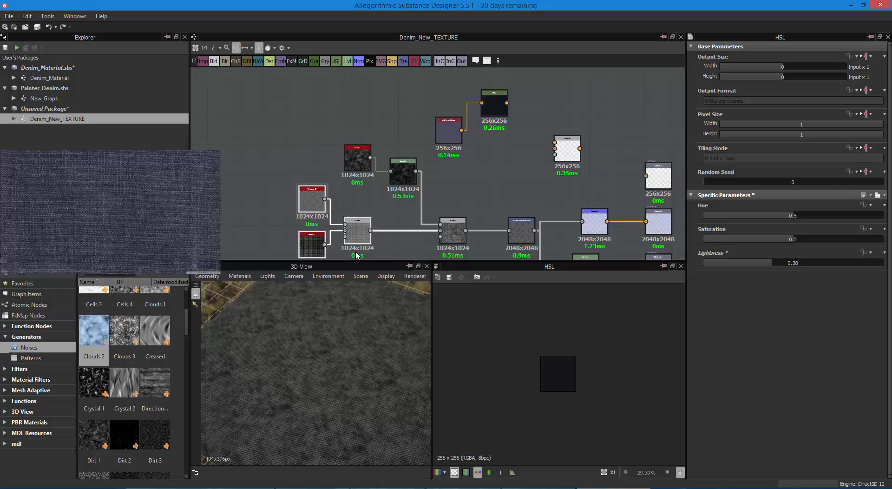
key(ctrl+v)
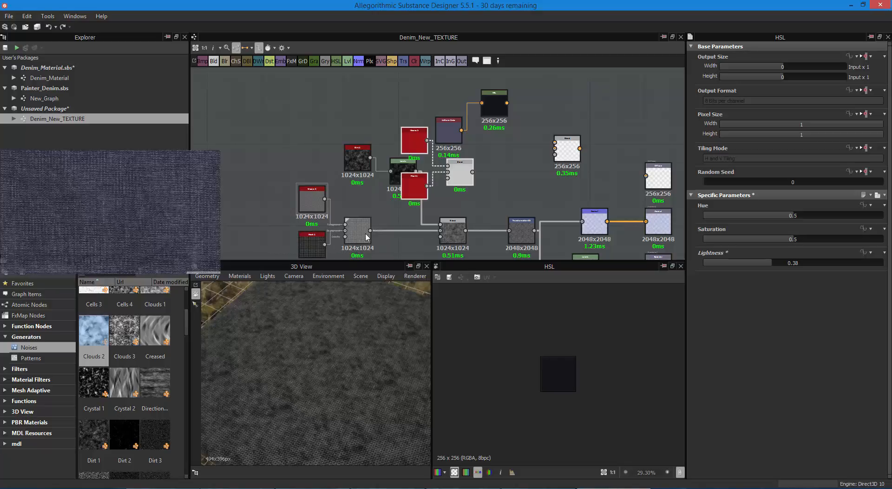
drag(449, 173, 346, 112)
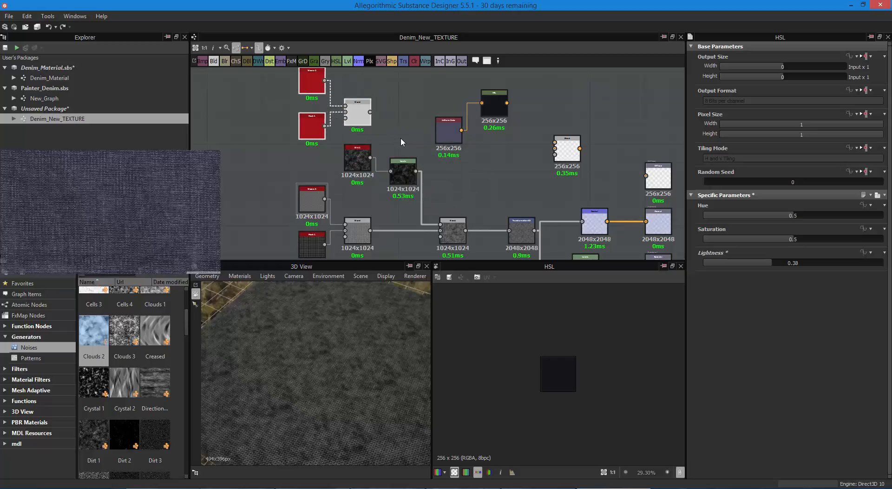
- Arrange the copied pattern nodes next to the color Blend, with the Uniform Color and HSL nodes above them
scroll(406, 139, up, 2)
scroll(406, 138, down, 1)
middle_drag(416, 153, 413, 180)
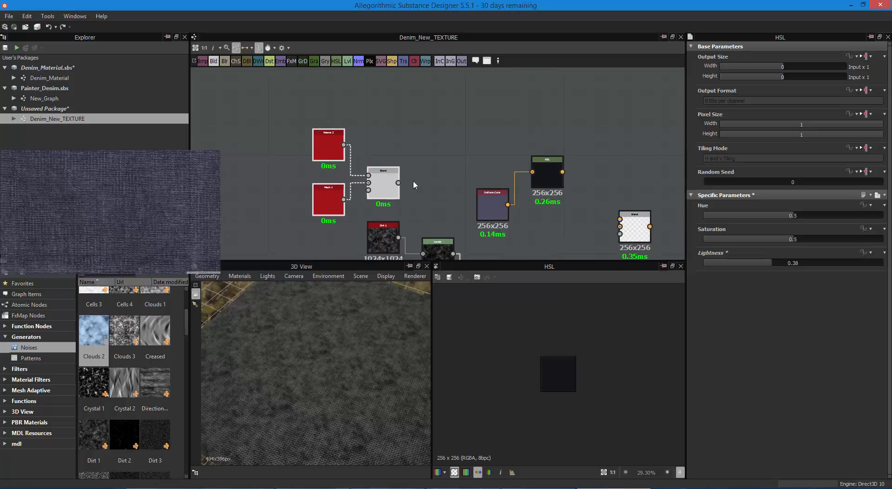
drag(385, 191, 462, 167)
drag(482, 195, 503, 90)
drag(548, 168, 581, 107)
drag(630, 220, 597, 186)
scroll(551, 194, up, 3)
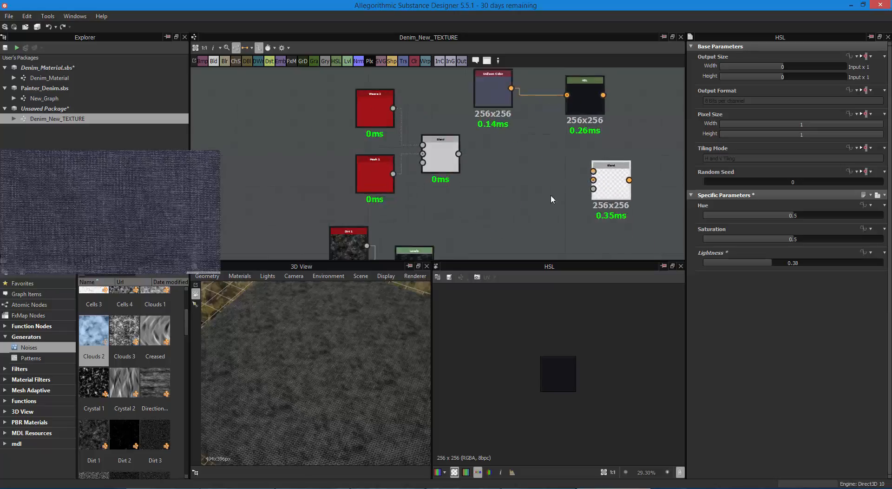
middle_drag(511, 181, 481, 188)
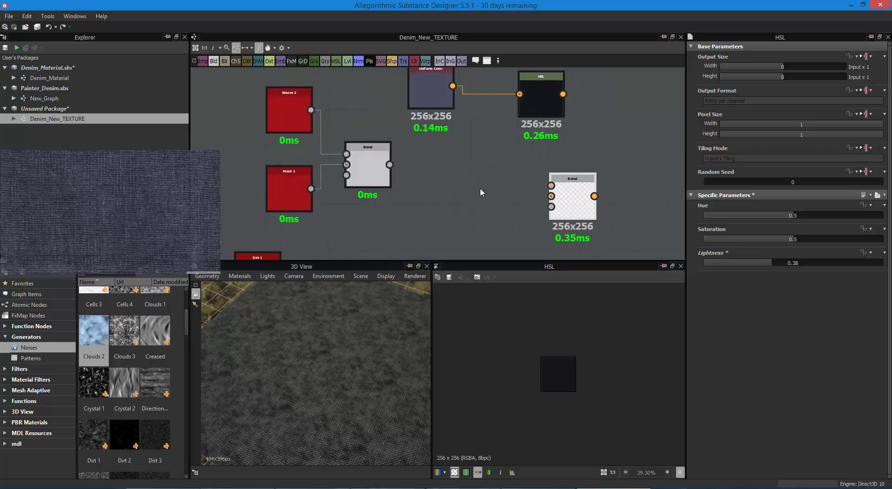
- Connect the copied pattern Blend to the color Blend's opacity input and the HSL node to its background input
scroll(481, 188, down, 1)
mouse_move(389, 168)
mouse_down()
mouse_move(416, 184)
mouse_move(432, 173)
mouse_move(405, 174)
mouse_up()
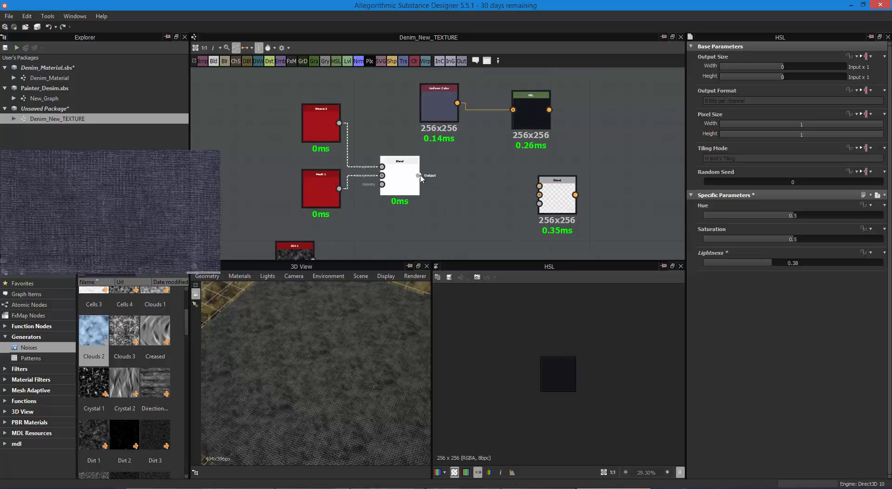
click(558, 194)
drag(558, 194, 552, 180)
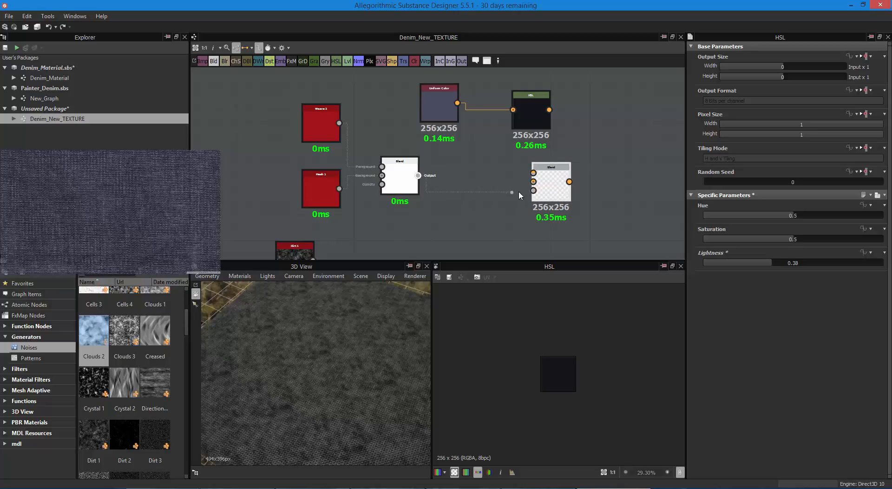
drag(533, 203, 534, 200)
drag(526, 126, 493, 159)
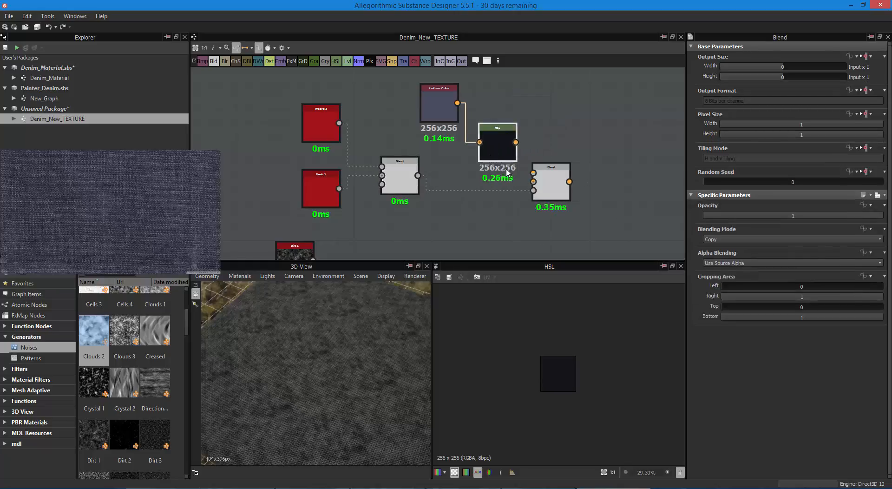
click(541, 179)
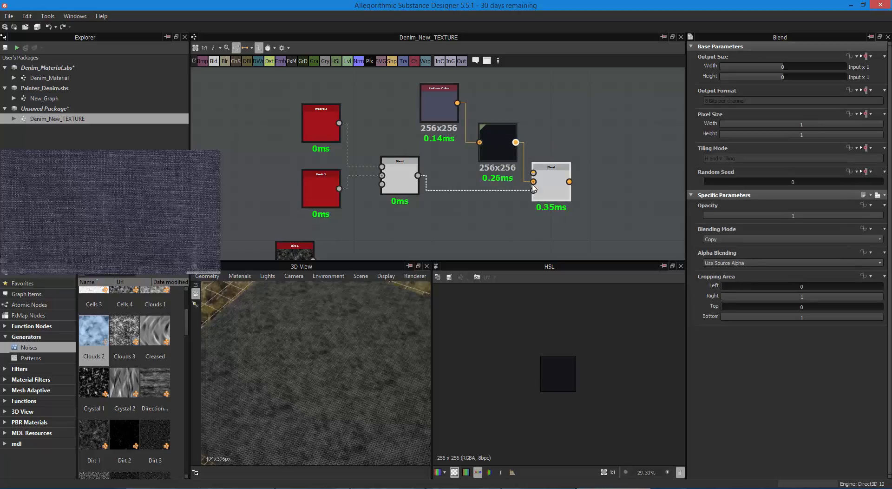
- Connect the Uniform Color node to the color Blend's foreground input and move the HSL node below the links
drag(498, 148, 491, 123)
drag(551, 186, 584, 186)
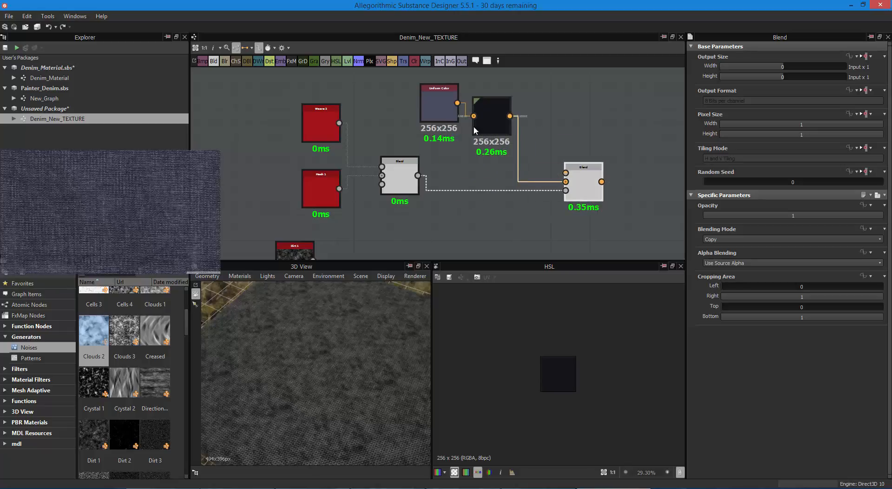
drag(450, 106, 395, 118)
drag(483, 119, 484, 224)
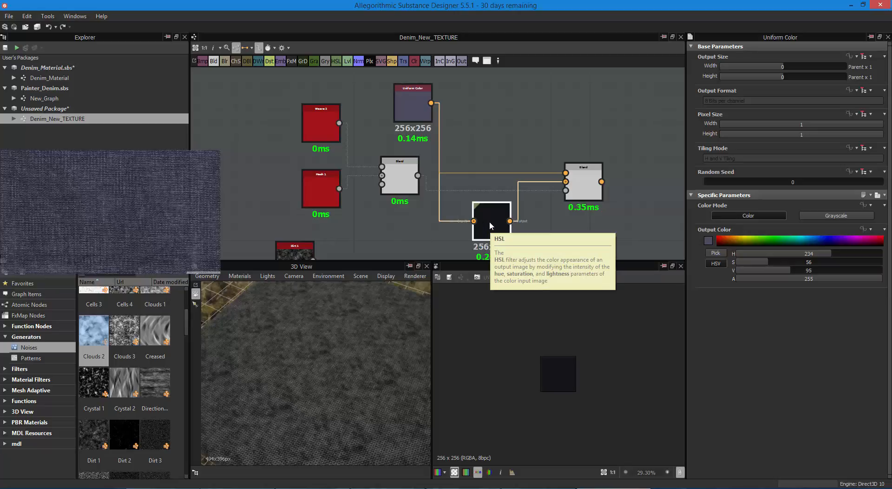
- Preview the color Blend node in the 2D view and set its Blending Mode to Add (Linear Dodge)
drag(576, 194, 575, 181)
double_click(578, 178)
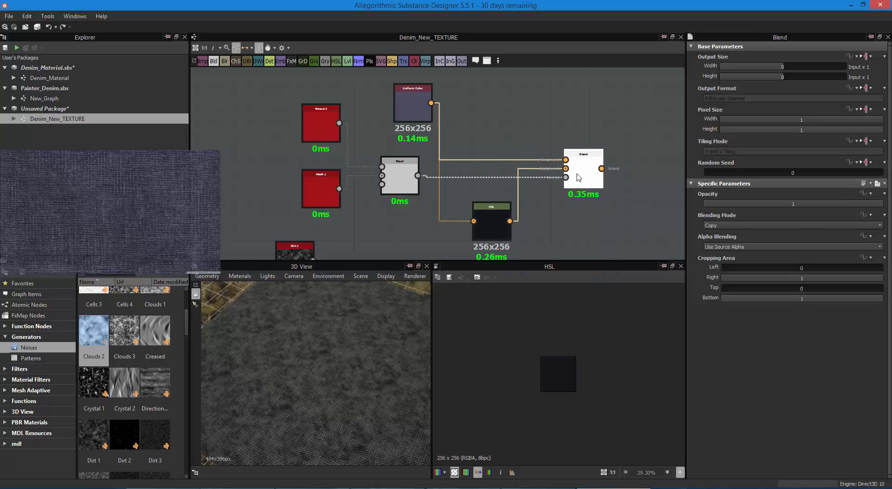
scroll(559, 364, up, 8)
scroll(558, 366, up, 3)
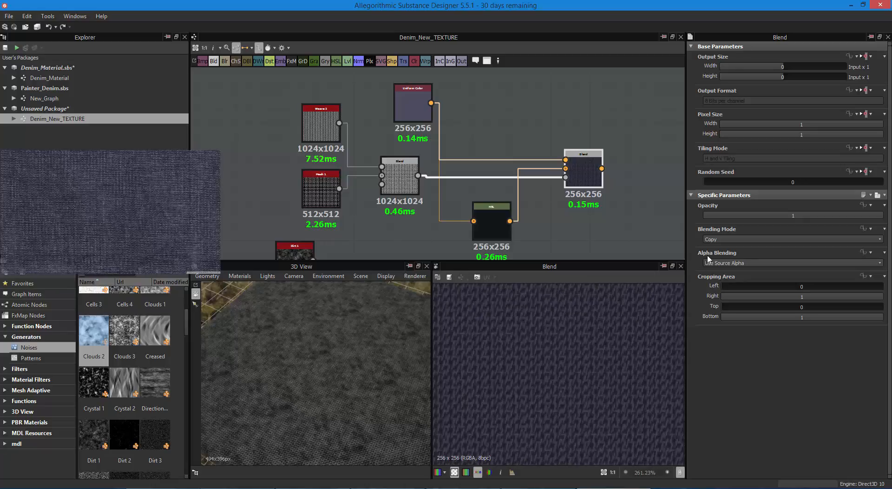
click(711, 239)
click(724, 254)
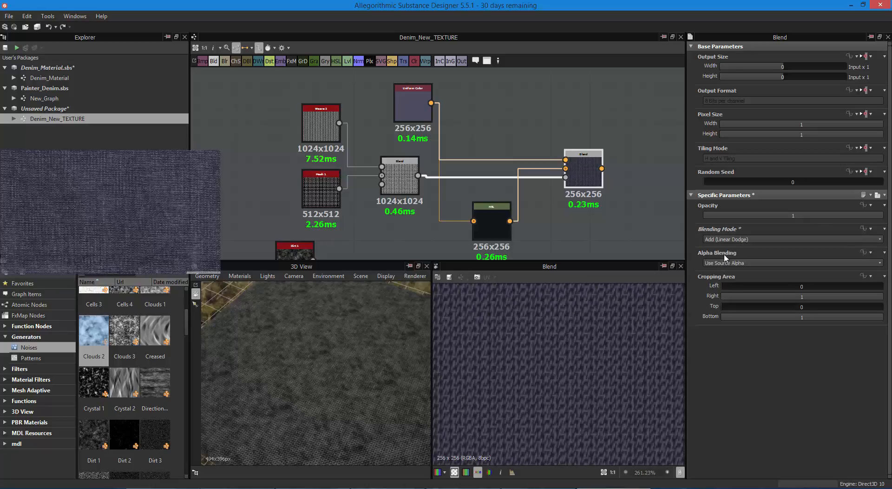
- Try the Multiply, Add Sub, Switch and Subtract blending modes on the color Blend and return it to Add (Linear Dodge)
click(726, 240)
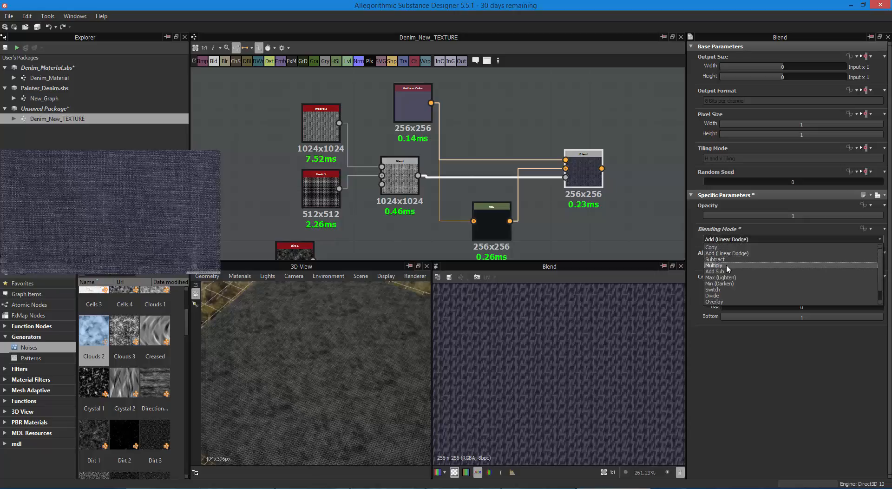
click(727, 266)
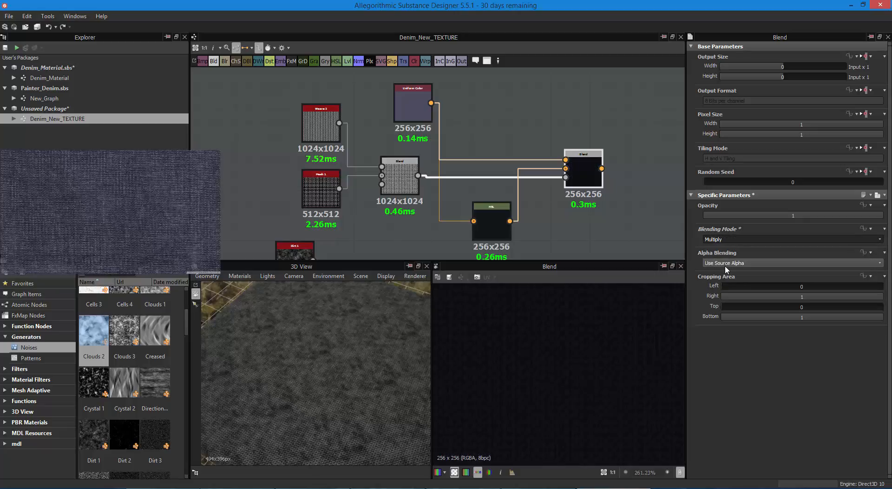
click(727, 240)
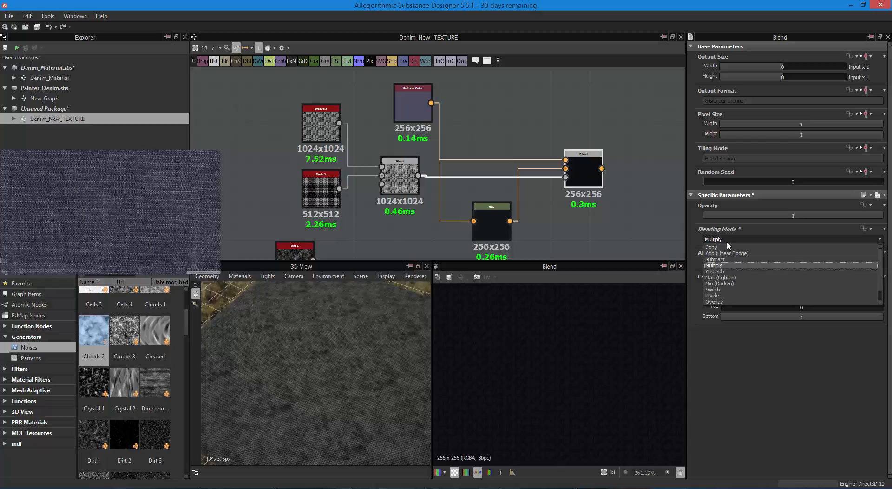
click(729, 272)
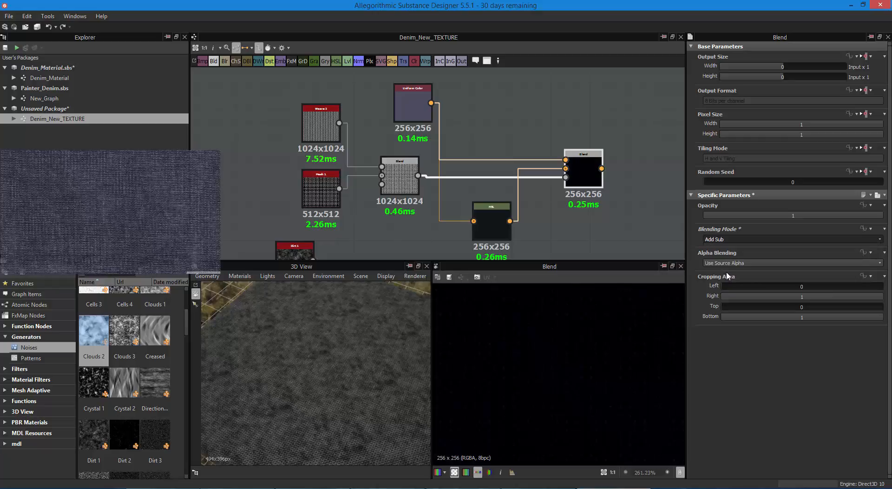
click(727, 239)
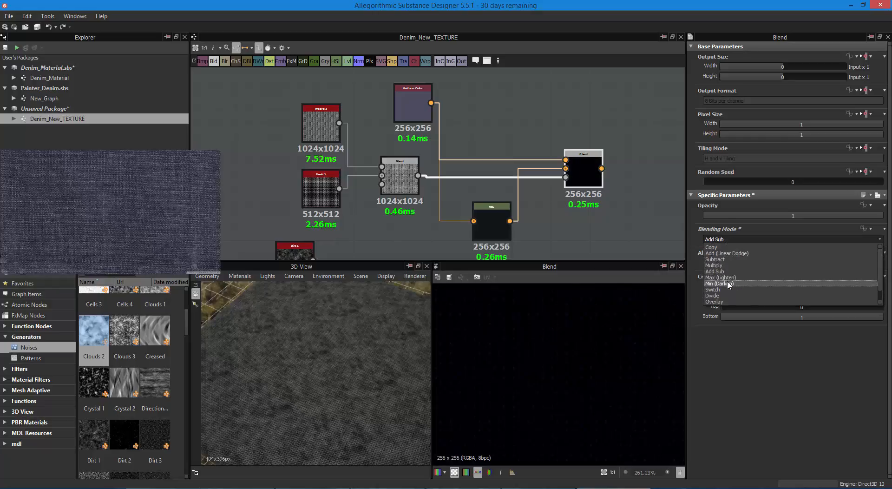
click(727, 270)
click(725, 239)
click(724, 285)
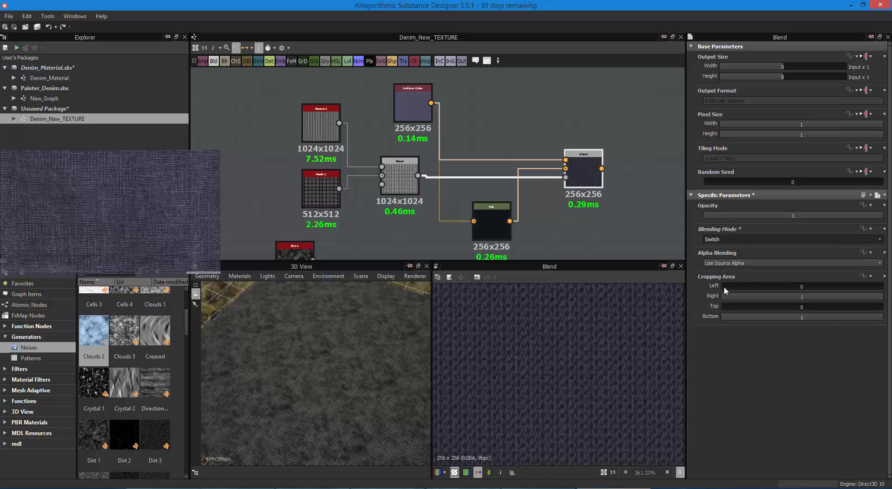
click(722, 239)
click(724, 261)
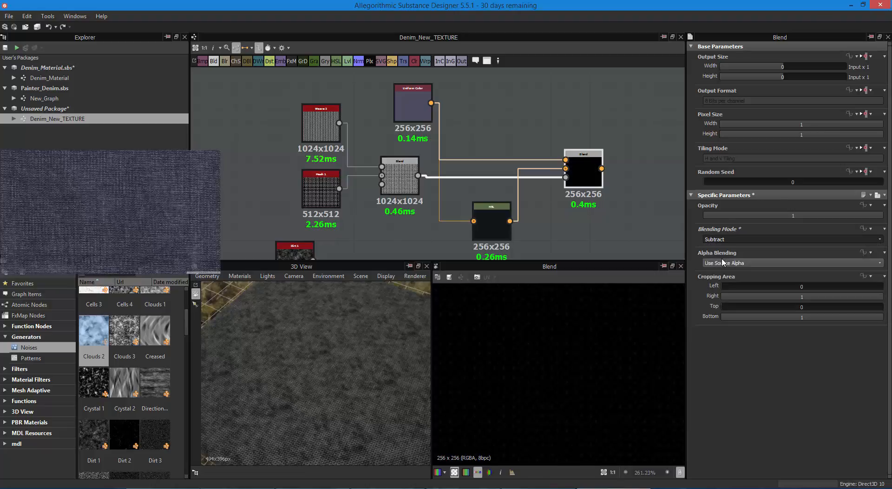
click(727, 239)
click(726, 254)
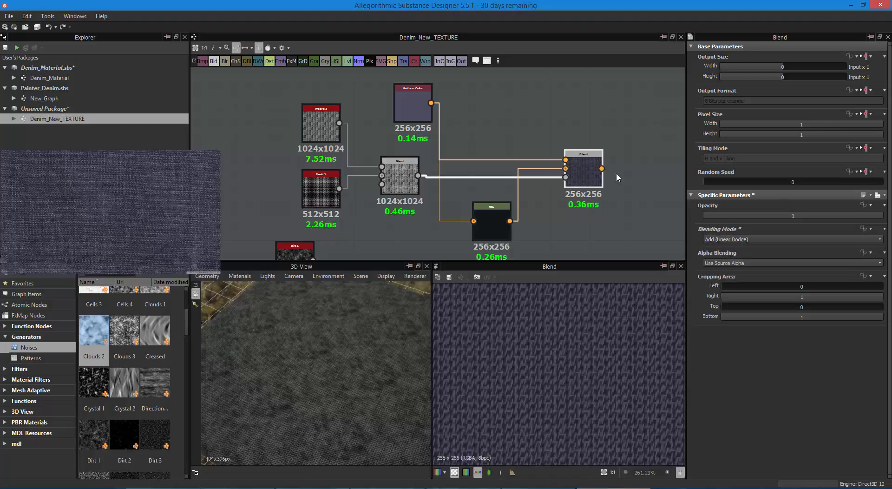
scroll(617, 216, down, 4)
scroll(616, 215, up, 2)
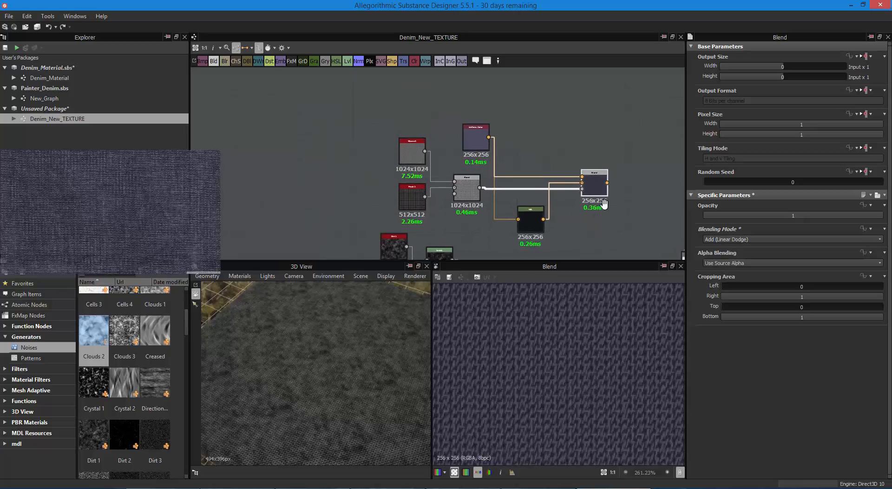